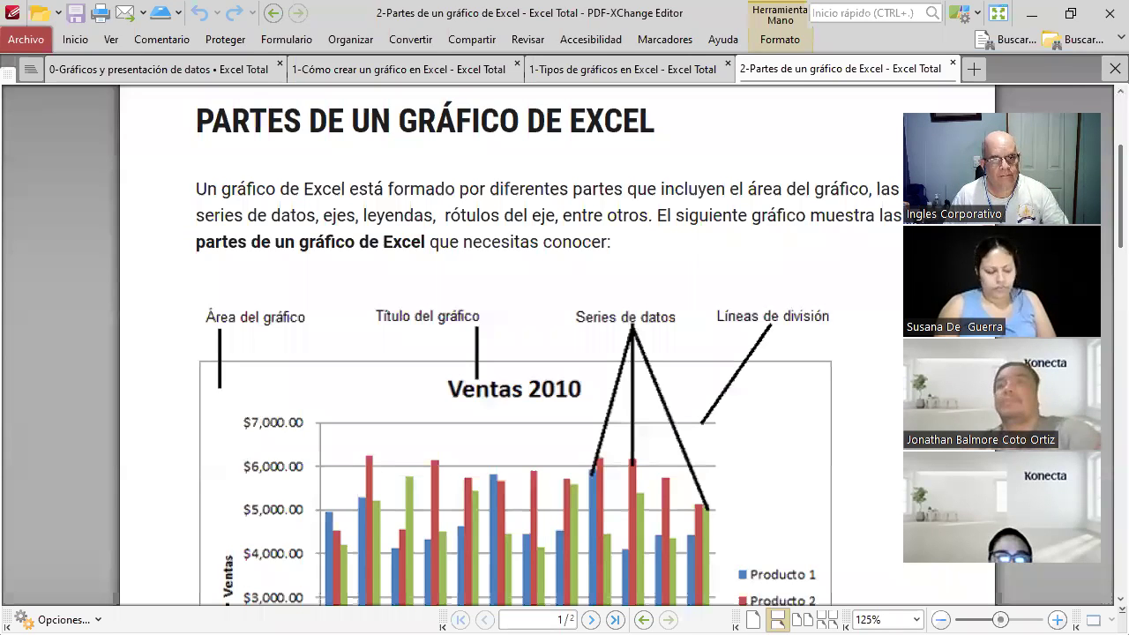
- Switch to the '0-Gráficos y presentación de datos' document tab
{"action": "left_click", "coordinate": [148, 80]}
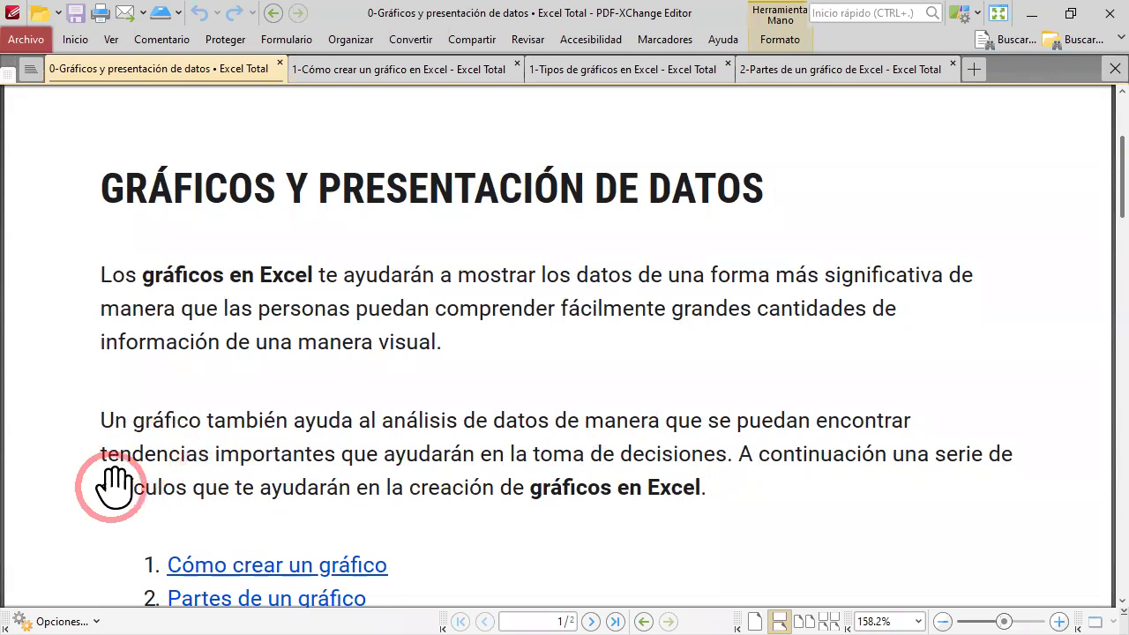
{"action": "left_click", "coordinate": [342, 458]}
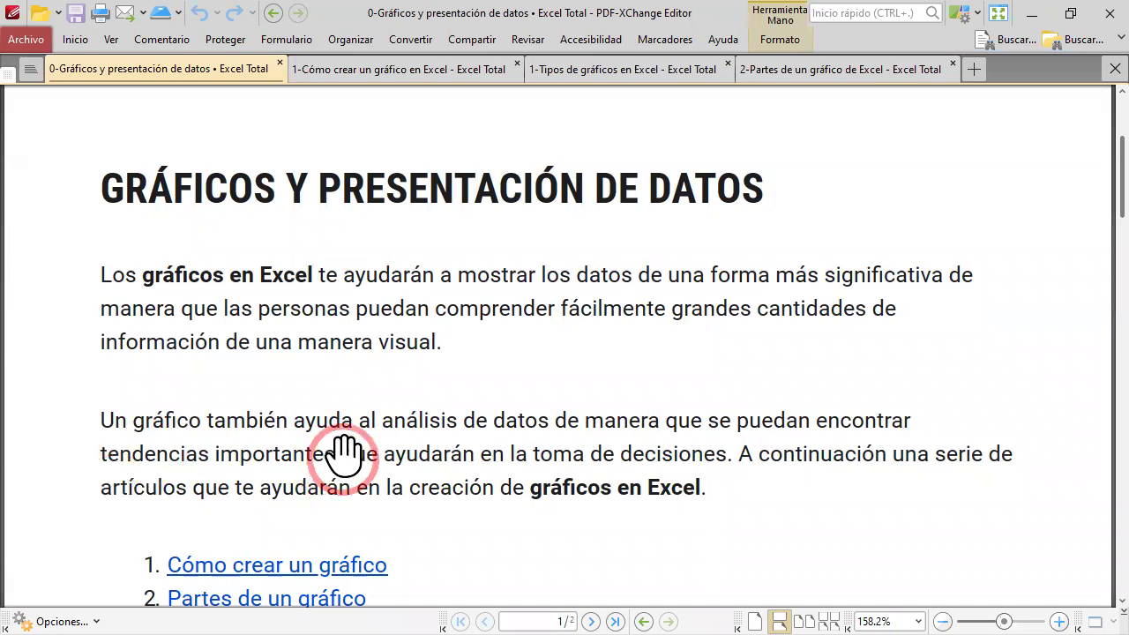
{"action": "left_click", "coordinate": [940, 476]}
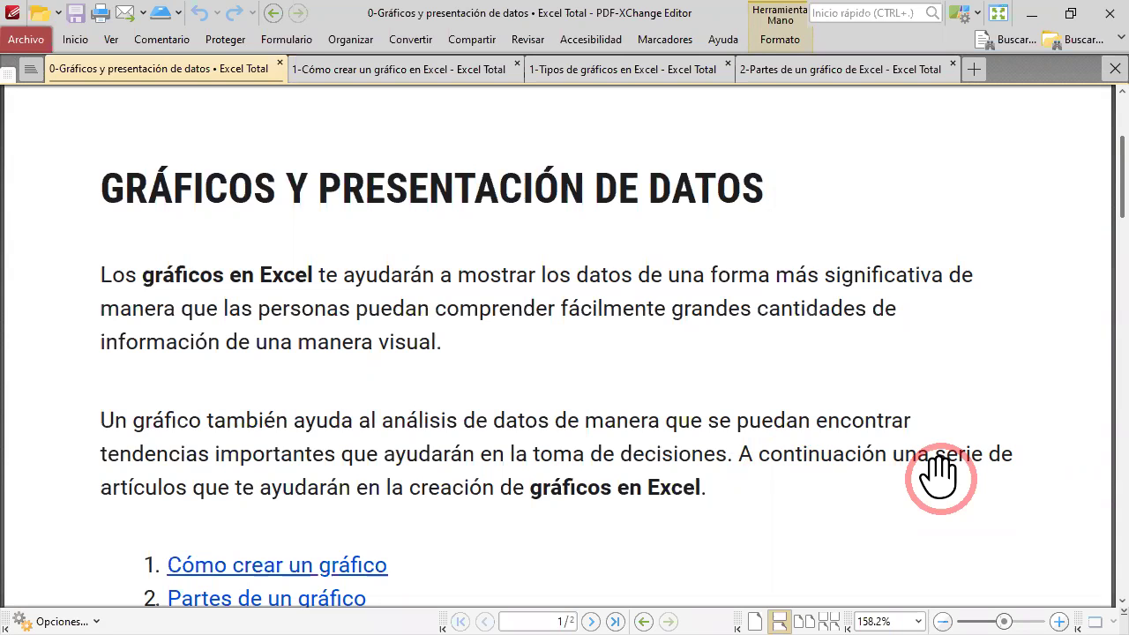
{"action": "scroll", "coordinate": [397, 504], "scroll_direction": "down", "scroll_amount": 2}
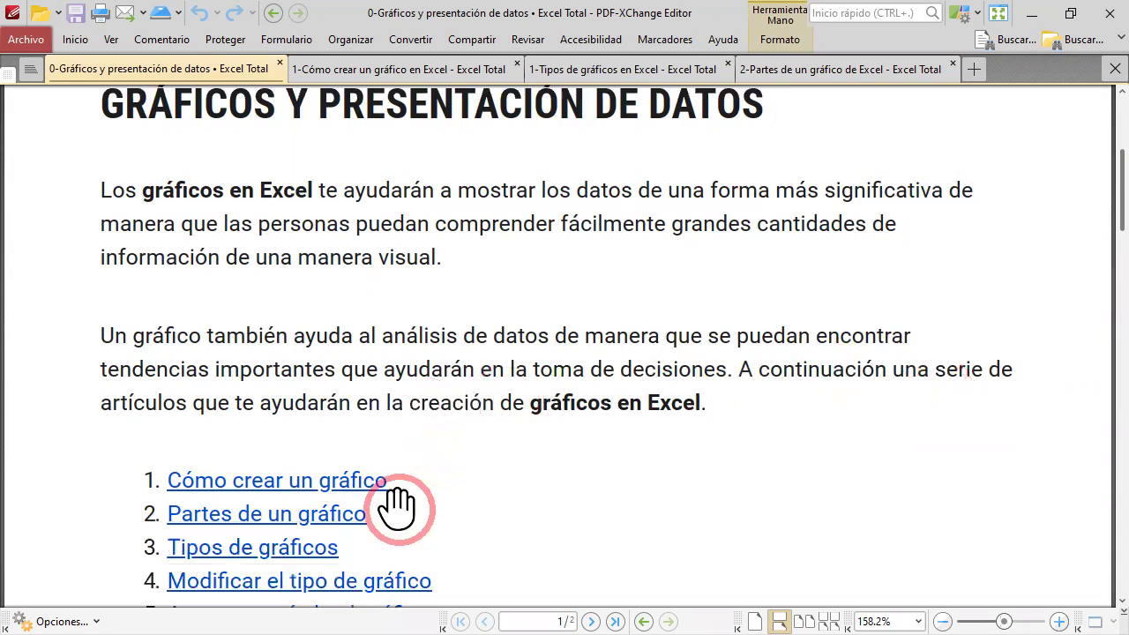
{"action": "scroll", "coordinate": [320, 478], "scroll_direction": "down", "scroll_amount": 4}
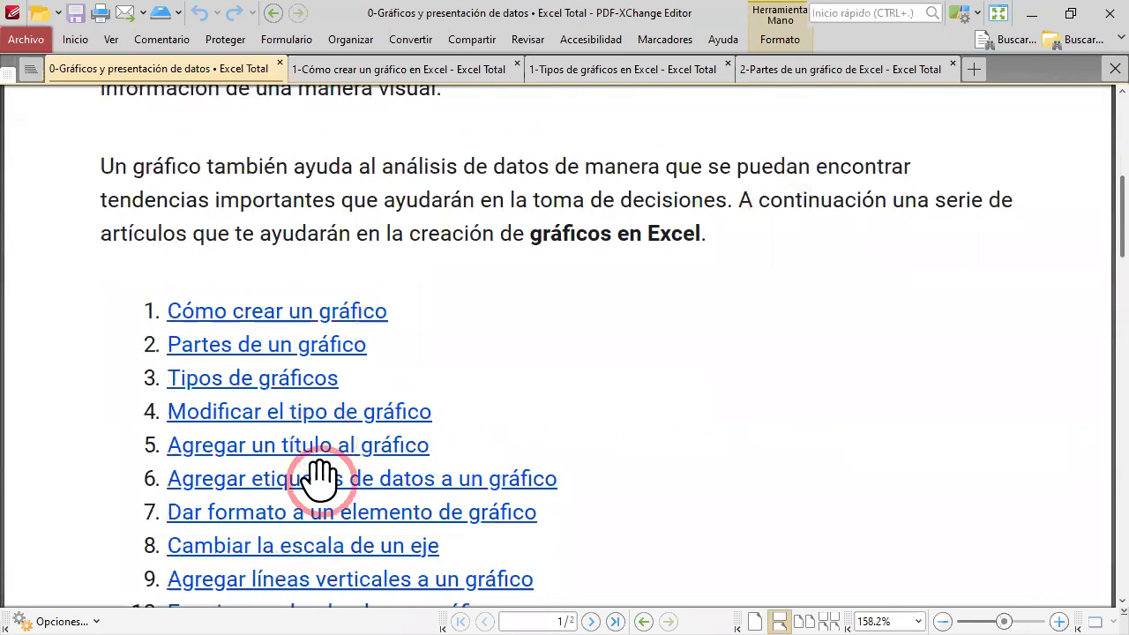
{"action": "scroll", "coordinate": [321, 476], "scroll_direction": "up", "scroll_amount": 3}
{"action": "scroll", "coordinate": [423, 446], "scroll_direction": "up", "scroll_amount": 1}
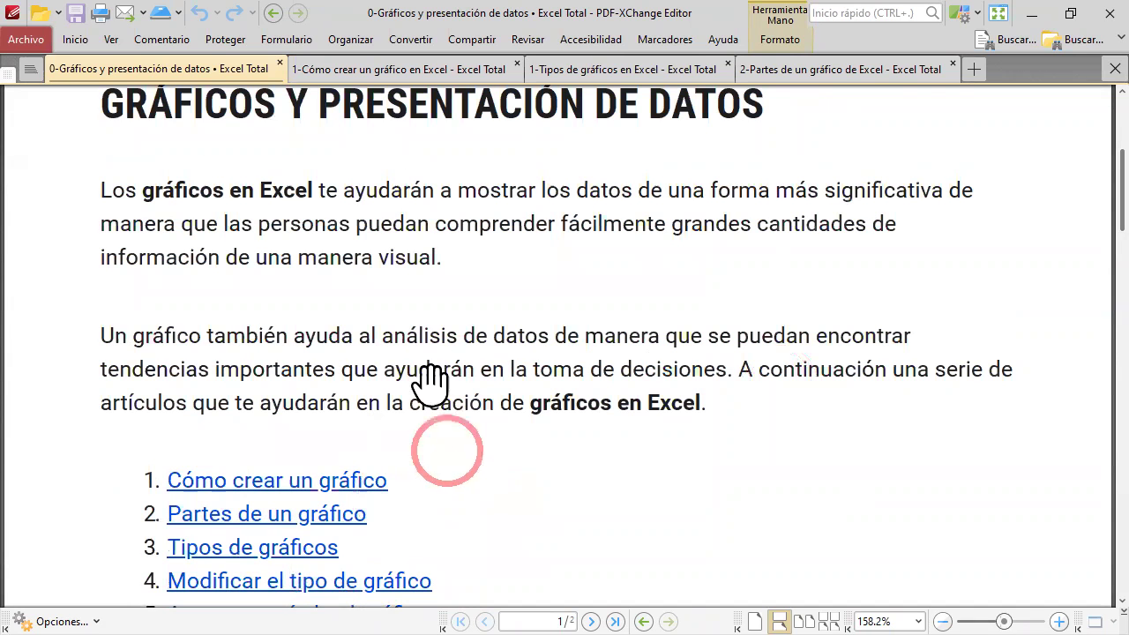
- Flip between the 'Cómo crear un gráfico' and 'Tipos de gráficos' tabs, ending on Tipos de gráficos en Excel
{"action": "left_click", "coordinate": [384, 78]}
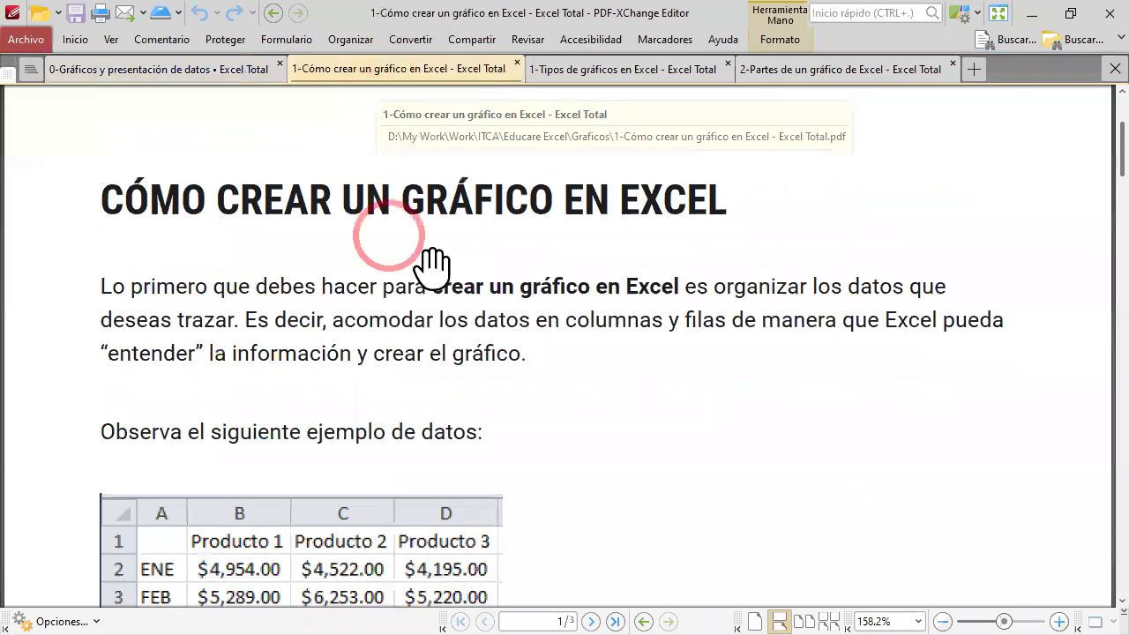
{"action": "scroll", "coordinate": [520, 353], "scroll_direction": "up", "scroll_amount": 2}
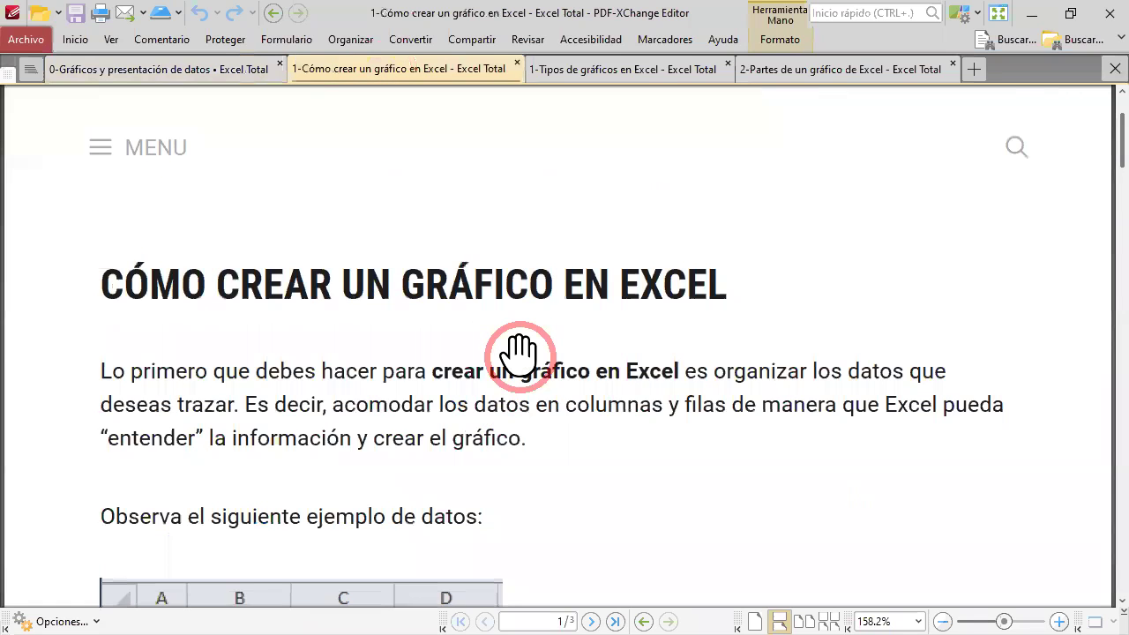
{"action": "scroll", "coordinate": [521, 353], "scroll_direction": "down", "scroll_amount": 2}
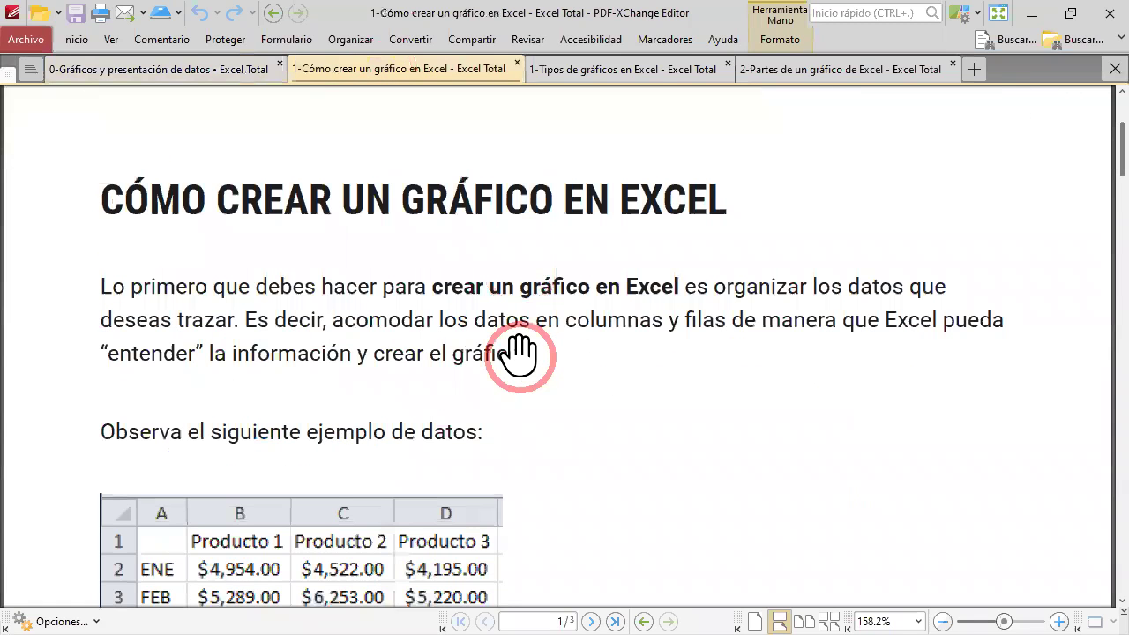
{"action": "left_click", "coordinate": [601, 78]}
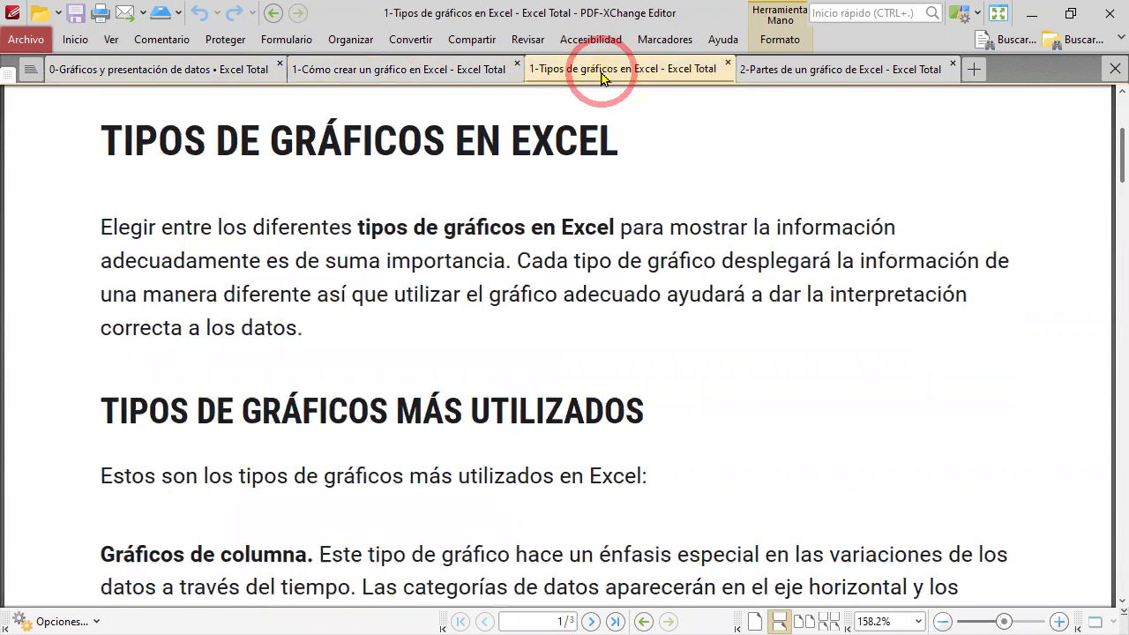
{"action": "scroll", "coordinate": [589, 380], "scroll_direction": "up", "scroll_amount": 2}
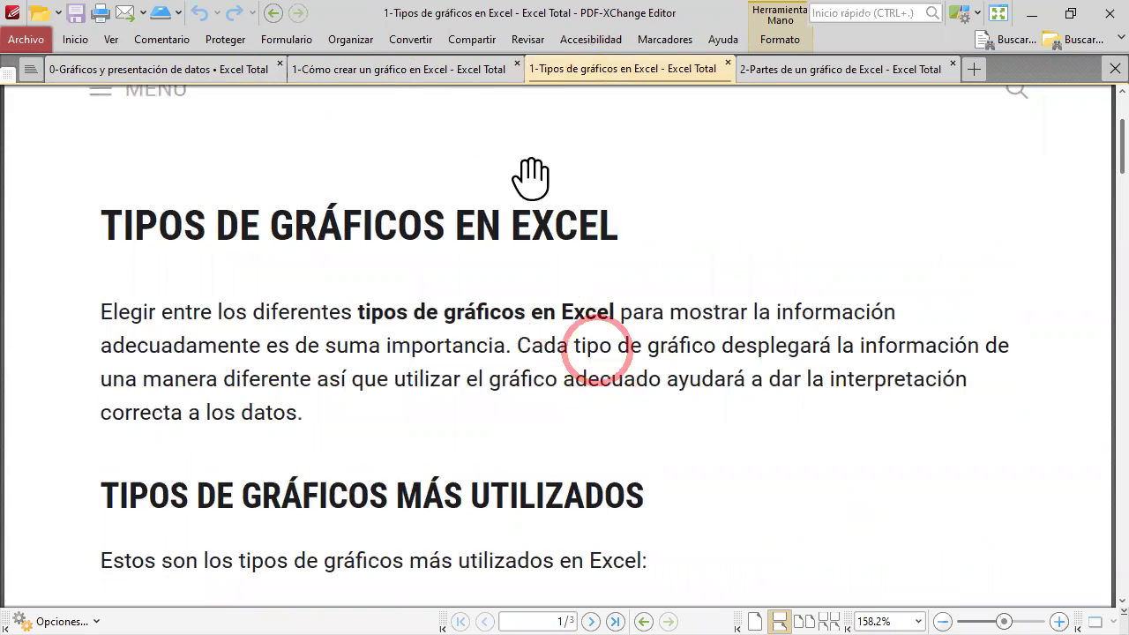
{"action": "left_click", "coordinate": [408, 76]}
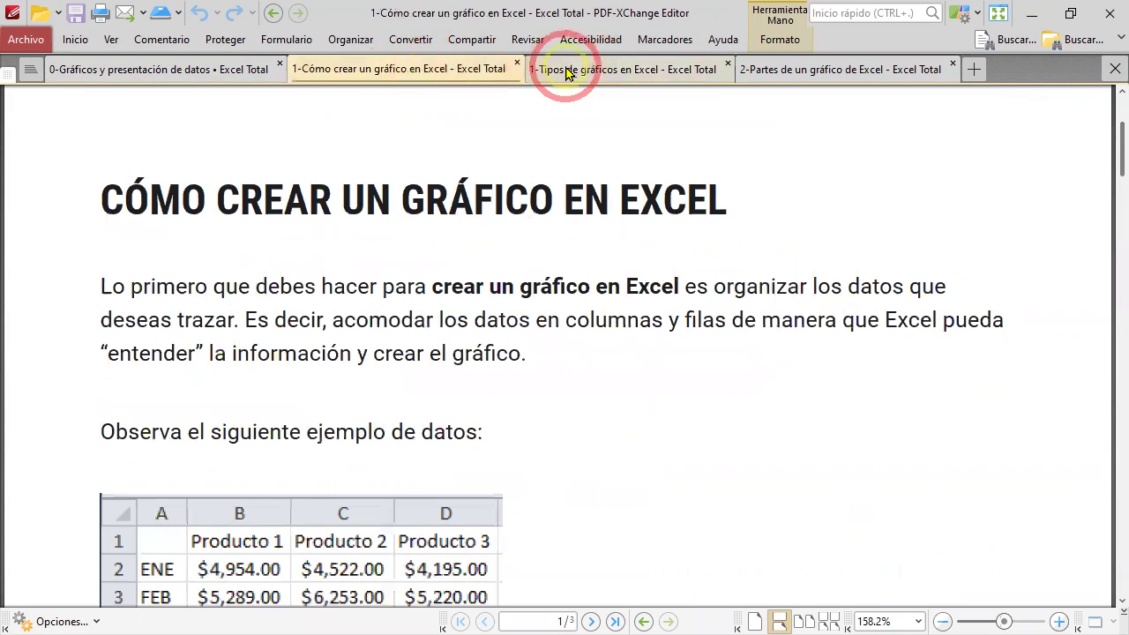
{"action": "left_click", "coordinate": [556, 76]}
{"action": "scroll", "coordinate": [625, 335], "scroll_direction": "up", "scroll_amount": 1}
{"action": "scroll", "coordinate": [626, 335], "scroll_direction": "up", "scroll_amount": 1}
{"action": "scroll", "coordinate": [630, 342], "scroll_direction": "up", "scroll_amount": 1}
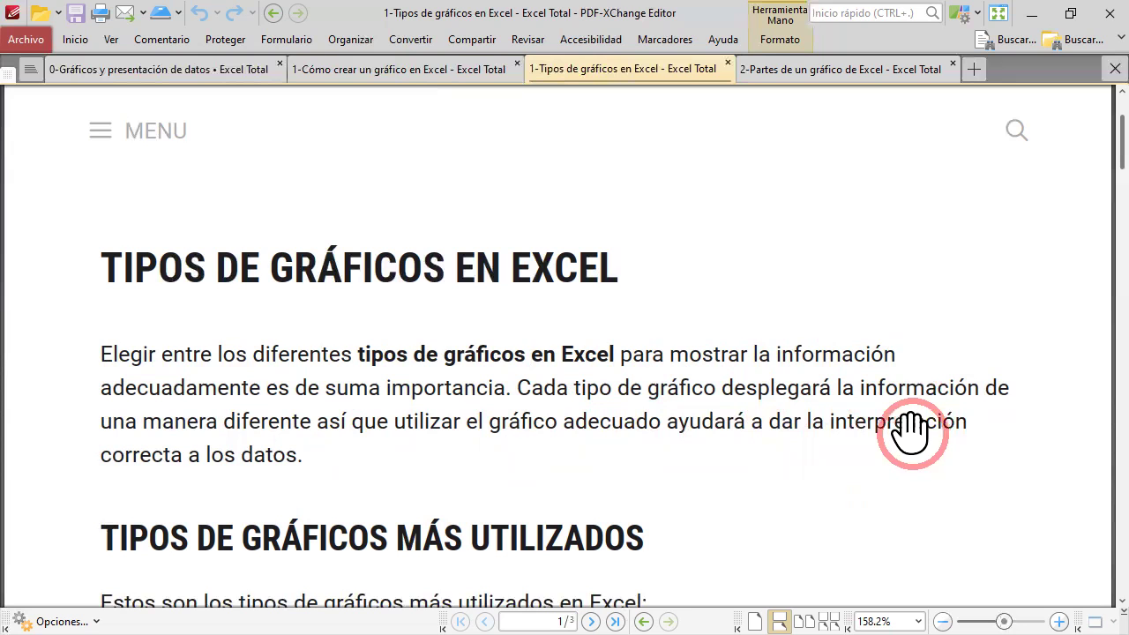
- Scroll down to the 'Gráficos de columna' paragraph and its Columna chart subtypes
{"action": "scroll", "coordinate": [910, 433], "scroll_direction": "down", "scroll_amount": 2}
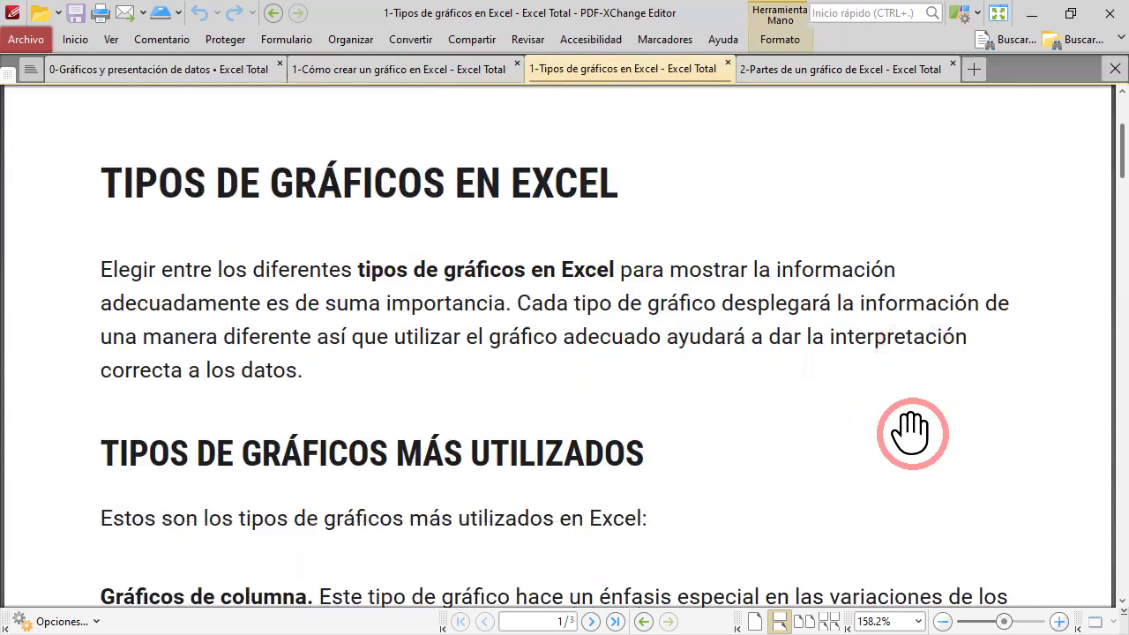
{"action": "scroll", "coordinate": [911, 432], "scroll_direction": "down", "scroll_amount": 2}
{"action": "scroll", "coordinate": [911, 432], "scroll_direction": "down", "scroll_amount": 1}
{"action": "scroll", "coordinate": [911, 432], "scroll_direction": "down", "scroll_amount": 2}
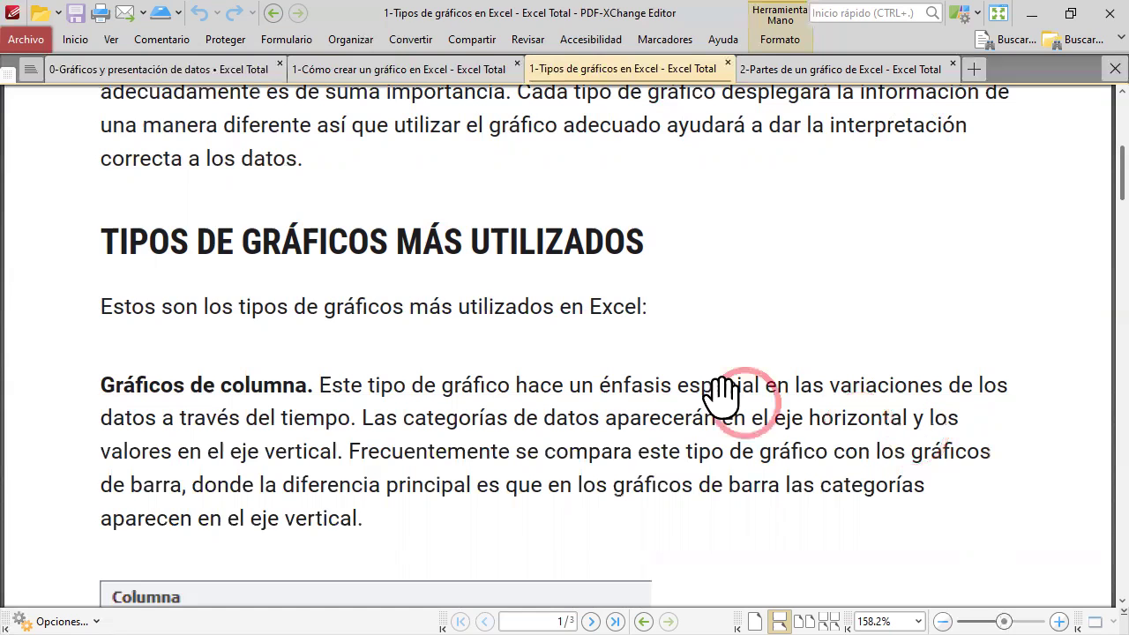
{"action": "scroll", "coordinate": [444, 407], "scroll_direction": "down", "scroll_amount": 2}
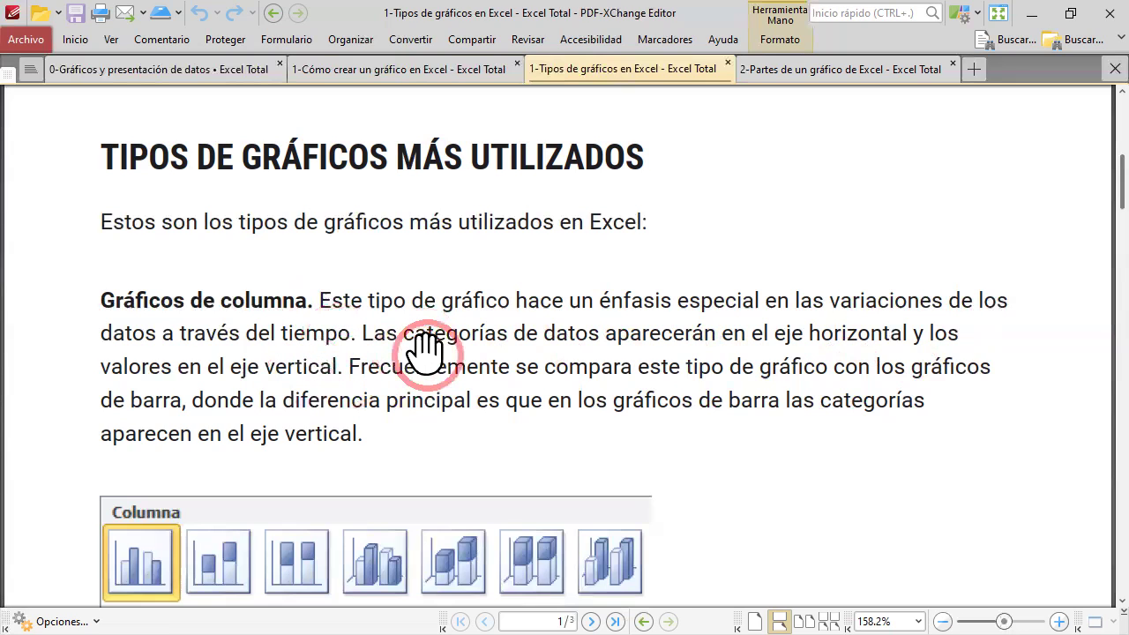
{"action": "scroll", "coordinate": [427, 348], "scroll_direction": "down", "scroll_amount": 2}
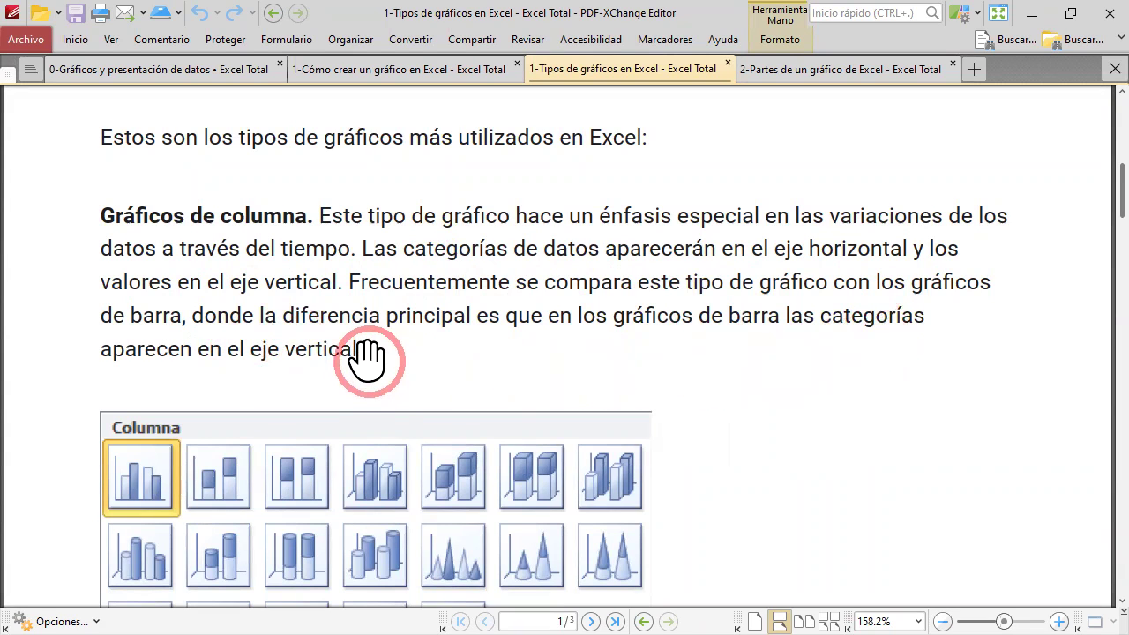
{"action": "scroll", "coordinate": [368, 357], "scroll_direction": "down", "scroll_amount": 2}
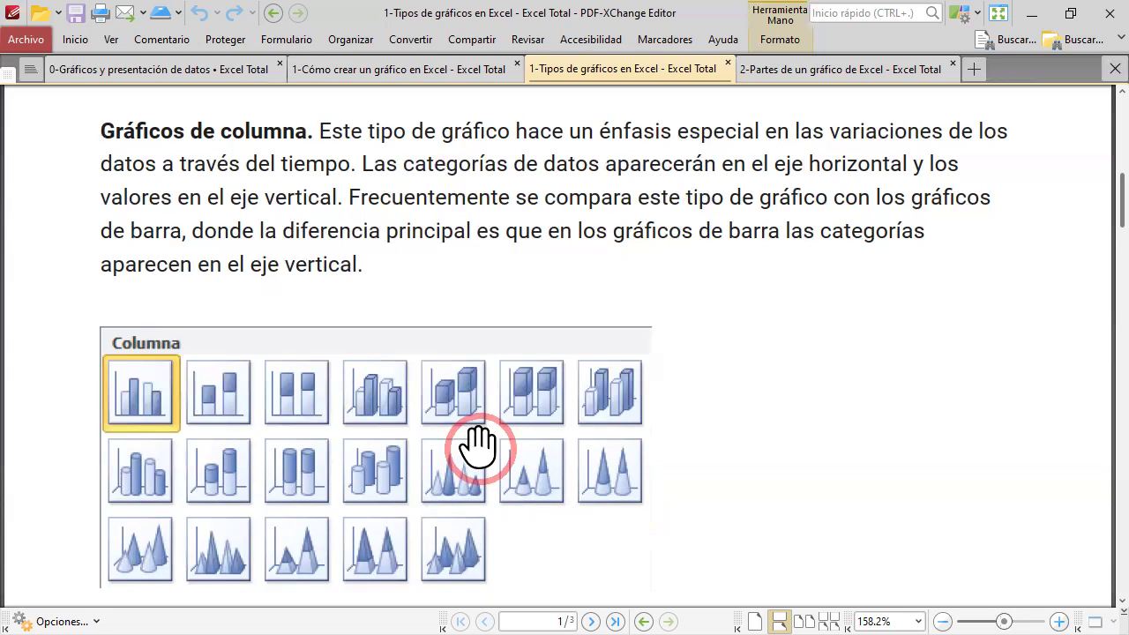
{"action": "scroll", "coordinate": [767, 472], "scroll_direction": "down", "scroll_amount": 1}
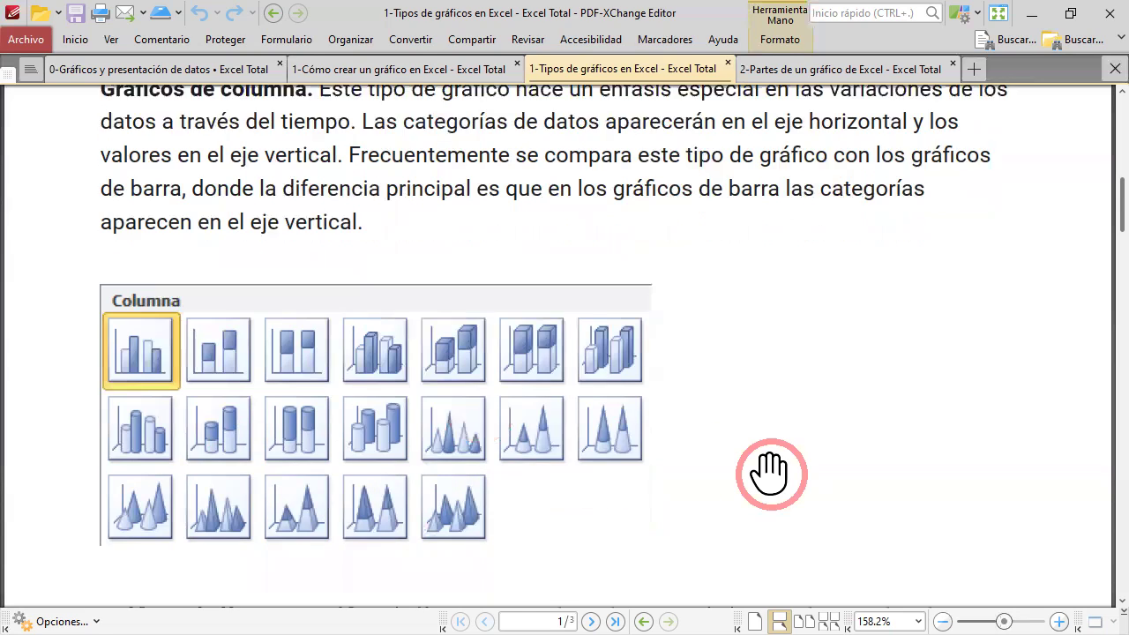
{"action": "scroll", "coordinate": [769, 473], "scroll_direction": "down", "scroll_amount": 1}
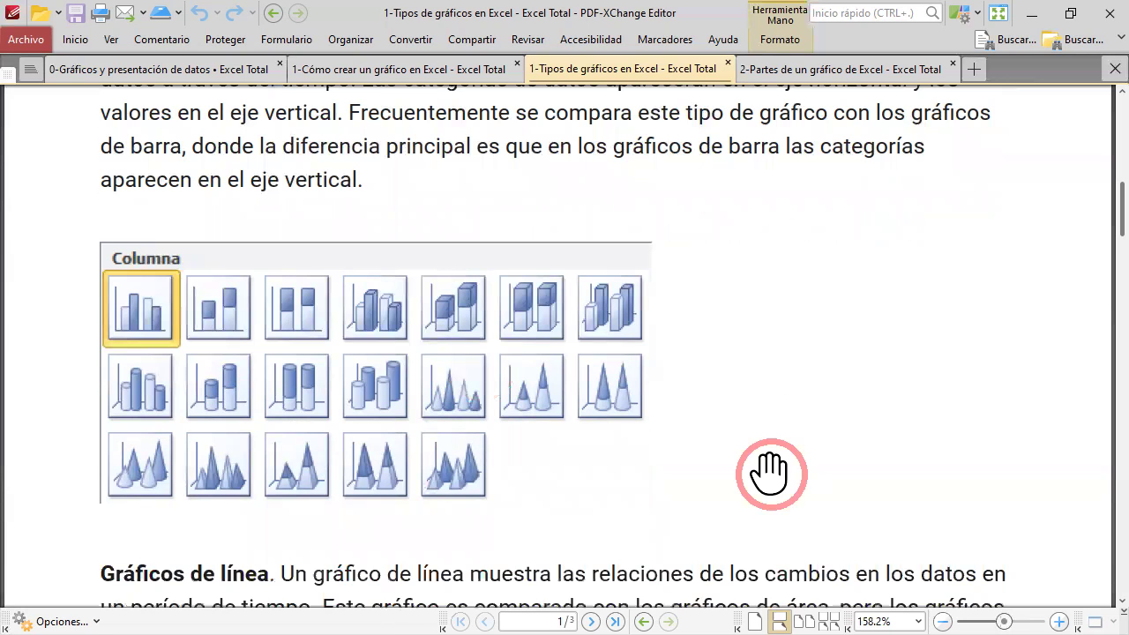
{"action": "scroll", "coordinate": [770, 474], "scroll_direction": "down", "scroll_amount": 1}
{"action": "scroll", "coordinate": [768, 470], "scroll_direction": "down", "scroll_amount": 1}
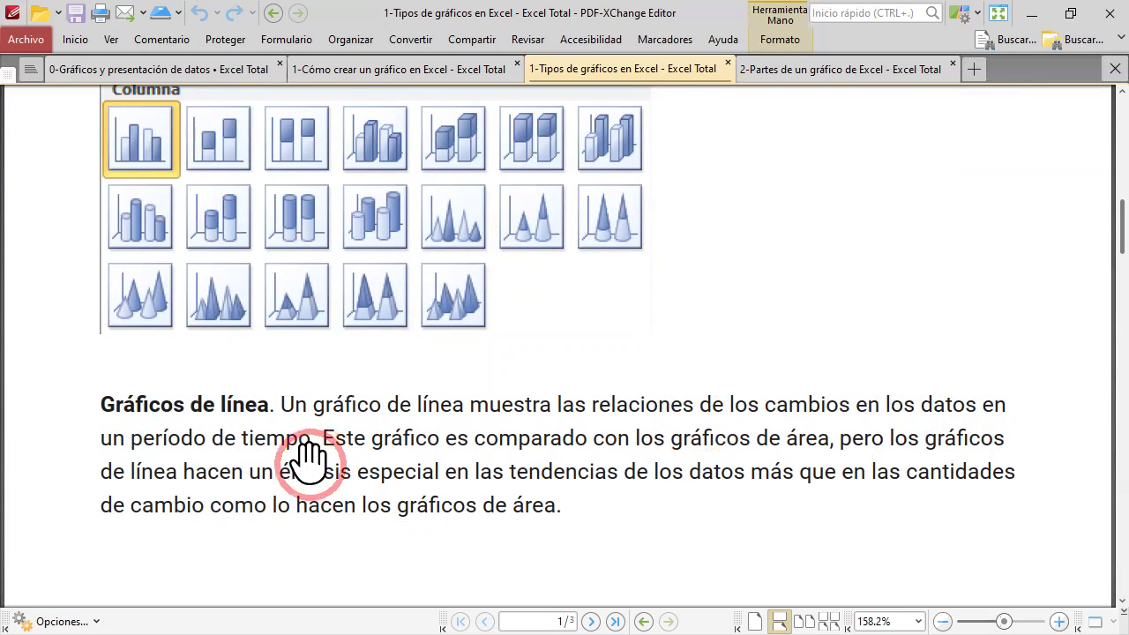
{"action": "scroll", "coordinate": [723, 439], "scroll_direction": "up", "scroll_amount": 3}
{"action": "scroll", "coordinate": [725, 440], "scroll_direction": "up", "scroll_amount": 2}
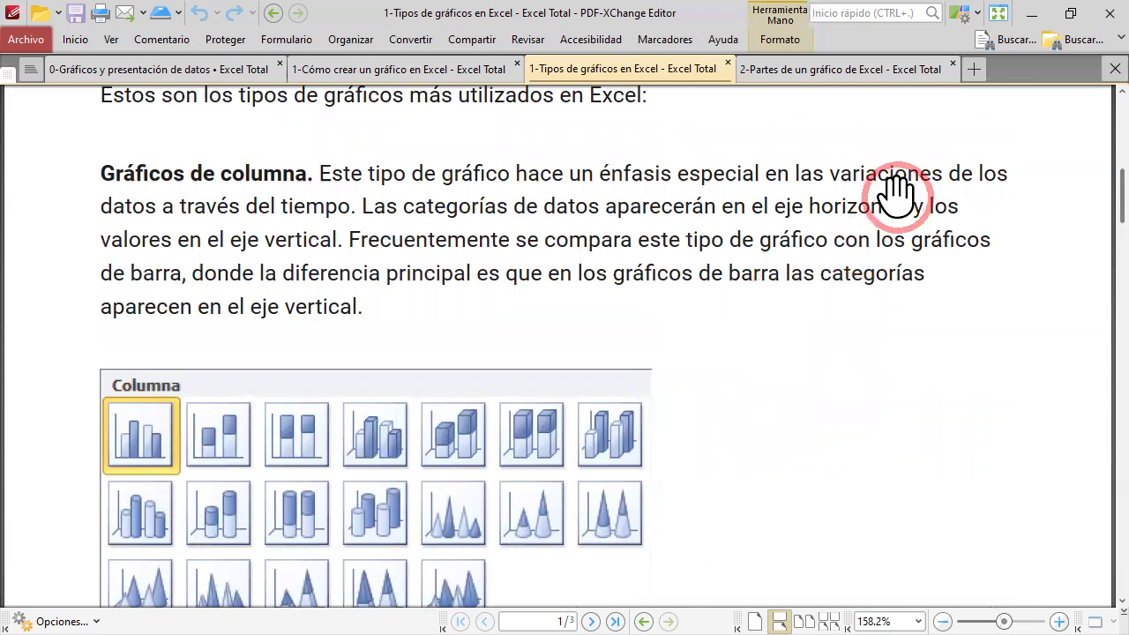
{"action": "scroll", "coordinate": [899, 221], "scroll_direction": "down", "scroll_amount": 3}
{"action": "scroll", "coordinate": [856, 549], "scroll_direction": "down", "scroll_amount": 2}
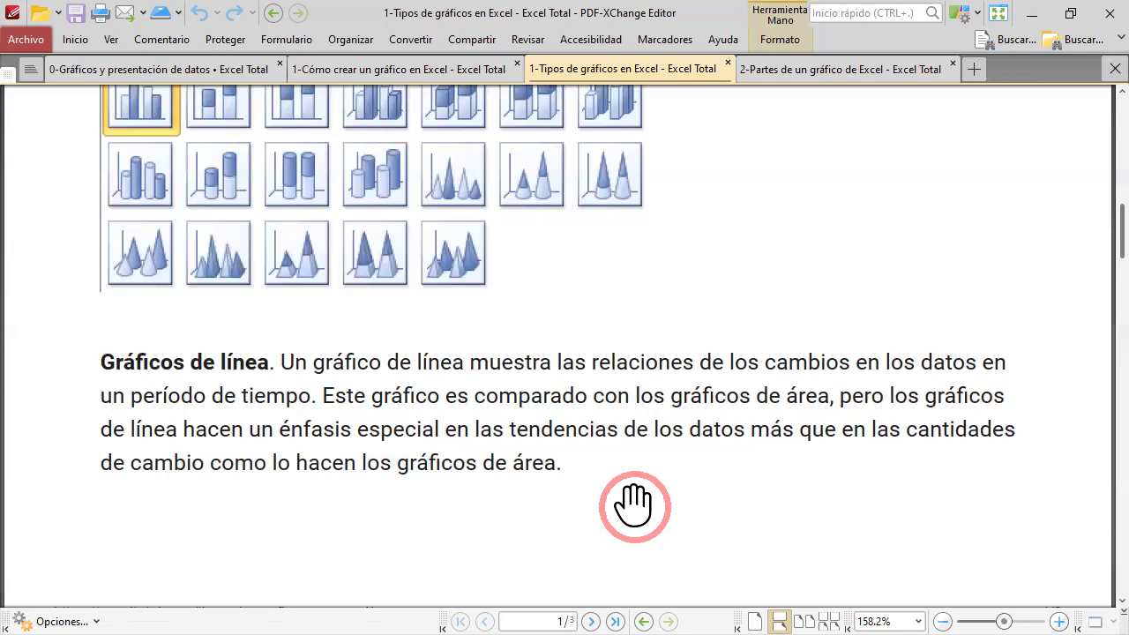
- Scroll onto page 2 to the Línea gallery and the 'Gráficos circulares' paragraph
{"action": "scroll", "coordinate": [635, 506], "scroll_direction": "down", "scroll_amount": 1}
{"action": "scroll", "coordinate": [636, 507], "scroll_direction": "down", "scroll_amount": 1}
{"action": "scroll", "coordinate": [639, 509], "scroll_direction": "down", "scroll_amount": 1}
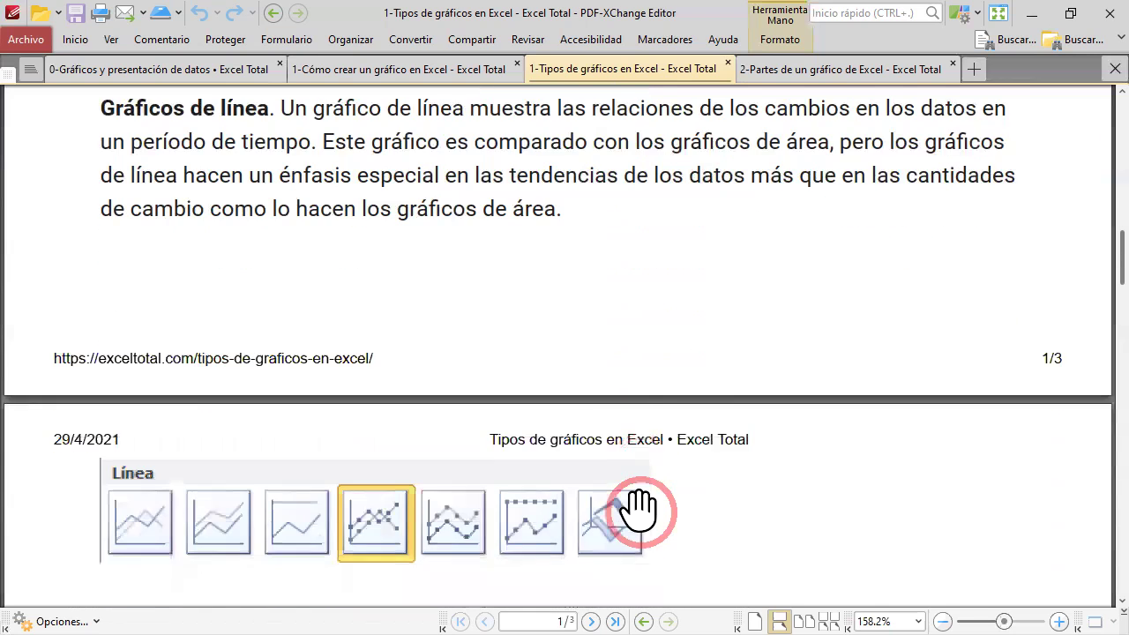
{"action": "scroll", "coordinate": [638, 510], "scroll_direction": "down", "scroll_amount": 1}
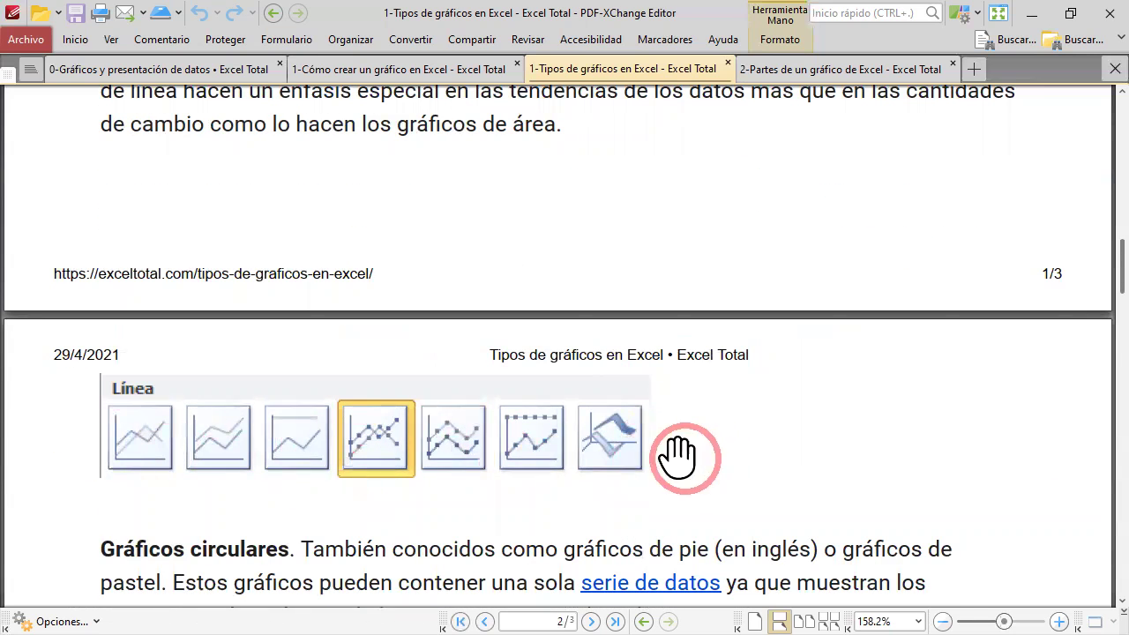
{"action": "left_click", "coordinate": [799, 463]}
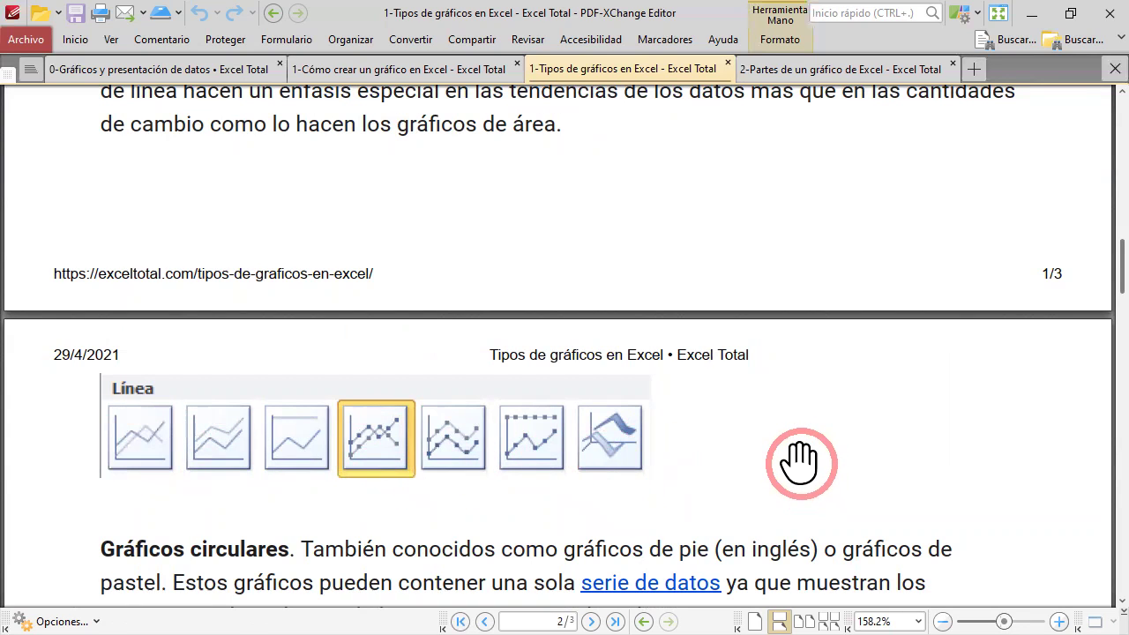
{"action": "scroll", "coordinate": [800, 463], "scroll_direction": "down", "scroll_amount": 4}
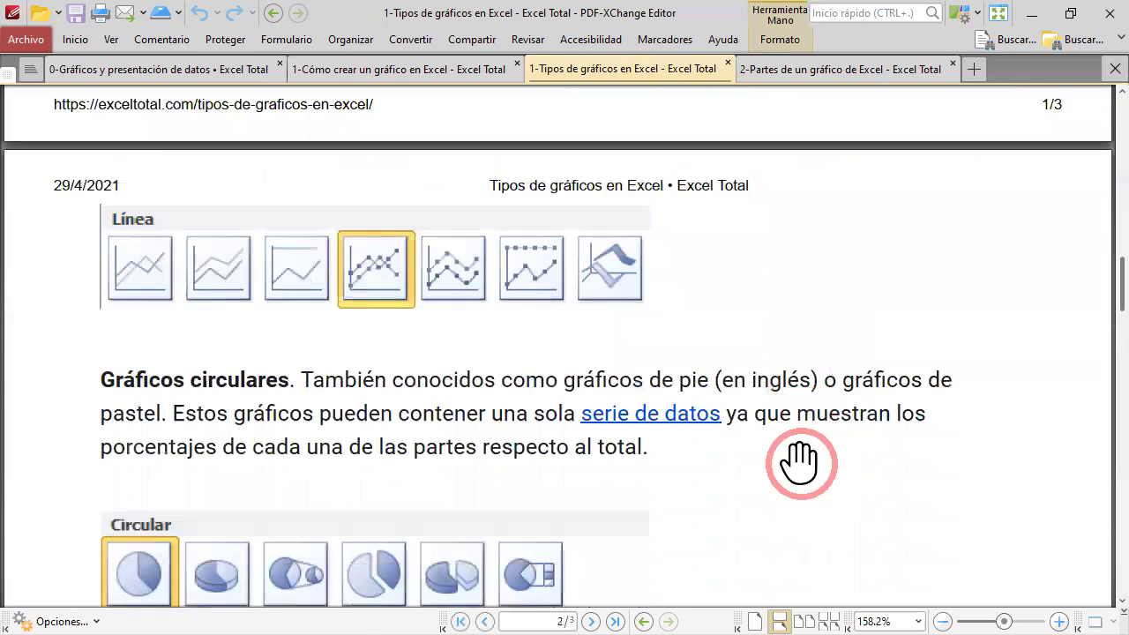
{"action": "scroll", "coordinate": [800, 464], "scroll_direction": "down", "scroll_amount": 2}
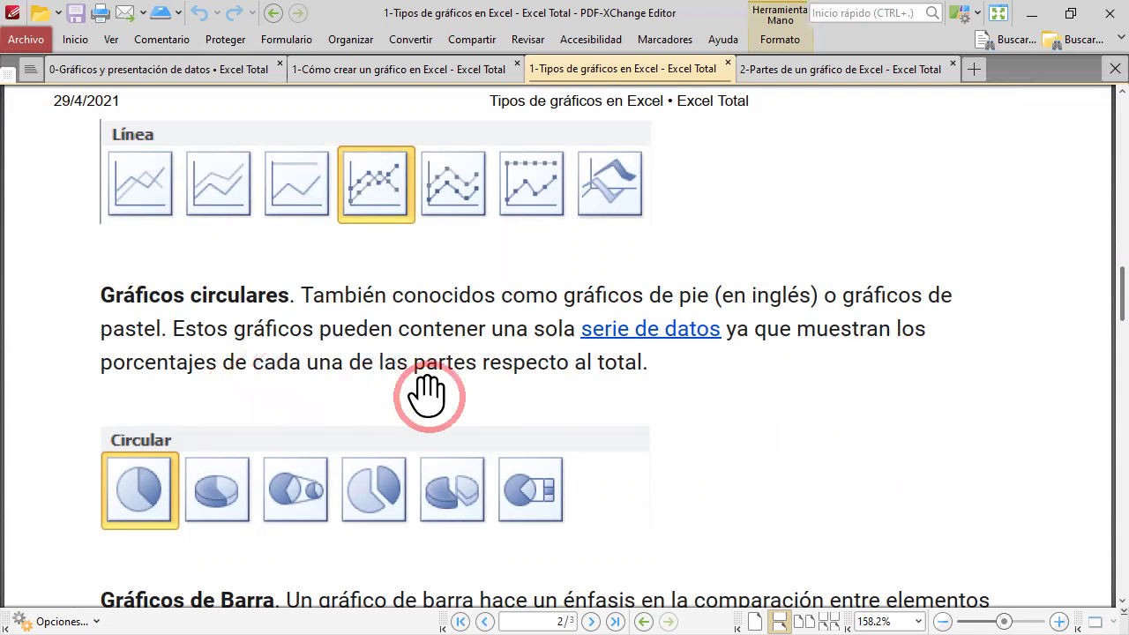
- Scroll back to the top of page 1, then down again past the Columna gallery
{"action": "scroll", "coordinate": [428, 394], "scroll_direction": "up", "scroll_amount": 3}
{"action": "scroll", "coordinate": [427, 394], "scroll_direction": "up", "scroll_amount": 5}
{"action": "scroll", "coordinate": [428, 394], "scroll_direction": "up", "scroll_amount": 4}
{"action": "scroll", "coordinate": [427, 394], "scroll_direction": "up", "scroll_amount": 4}
{"action": "scroll", "coordinate": [428, 395], "scroll_direction": "up", "scroll_amount": 5}
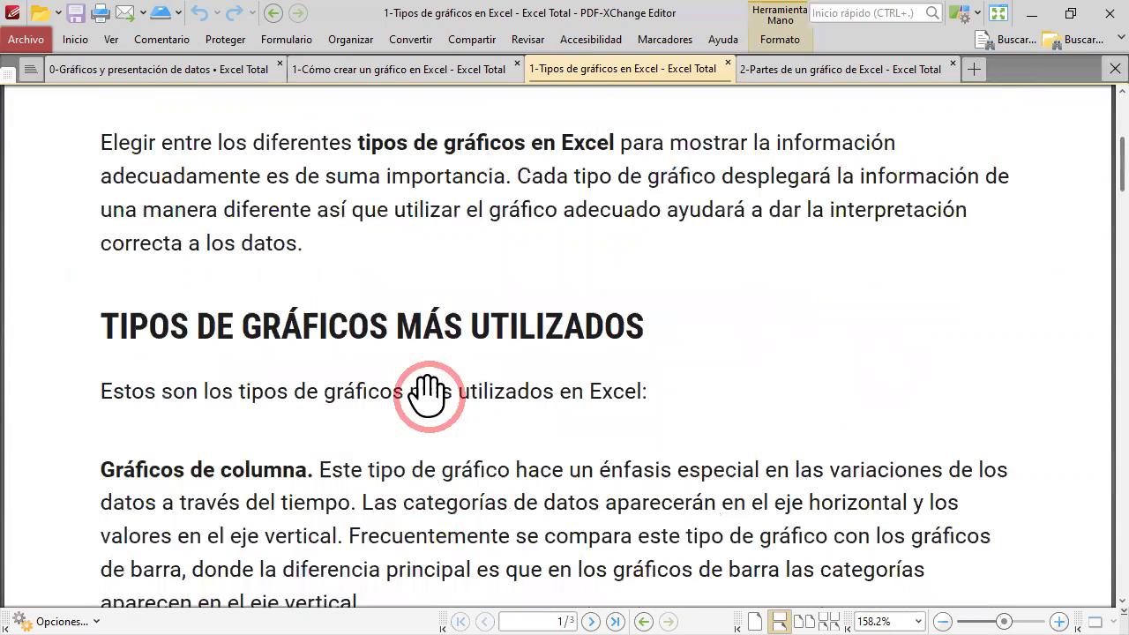
{"action": "scroll", "coordinate": [428, 394], "scroll_direction": "up", "scroll_amount": 3}
{"action": "scroll", "coordinate": [428, 394], "scroll_direction": "down", "scroll_amount": 5}
{"action": "scroll", "coordinate": [428, 394], "scroll_direction": "down", "scroll_amount": 3}
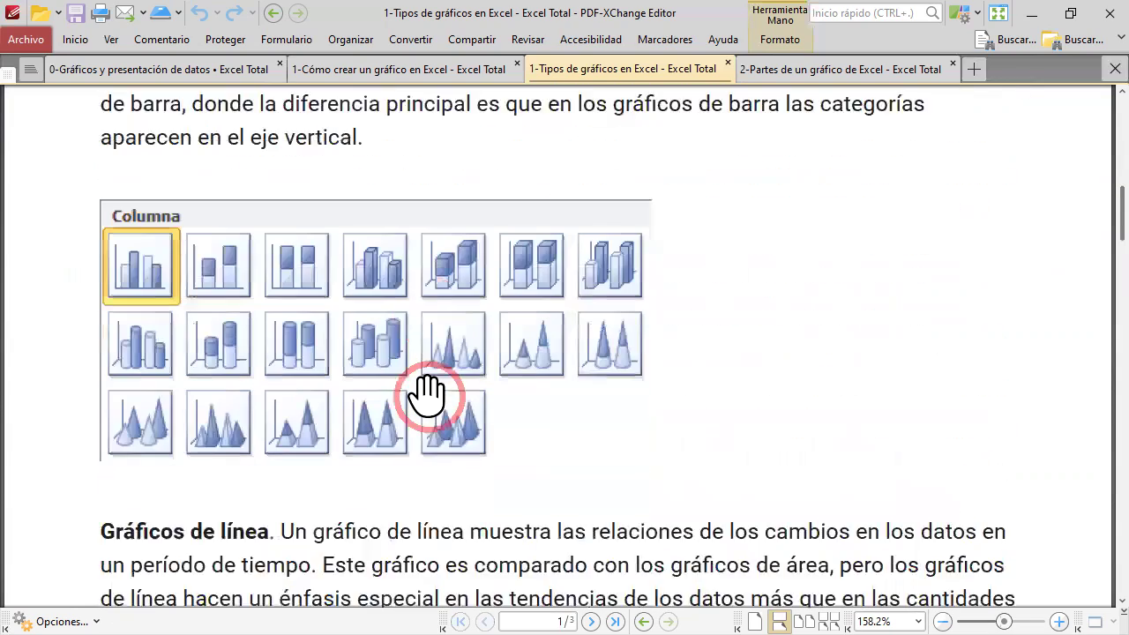
{"action": "scroll", "coordinate": [428, 394], "scroll_direction": "down", "scroll_amount": 1}
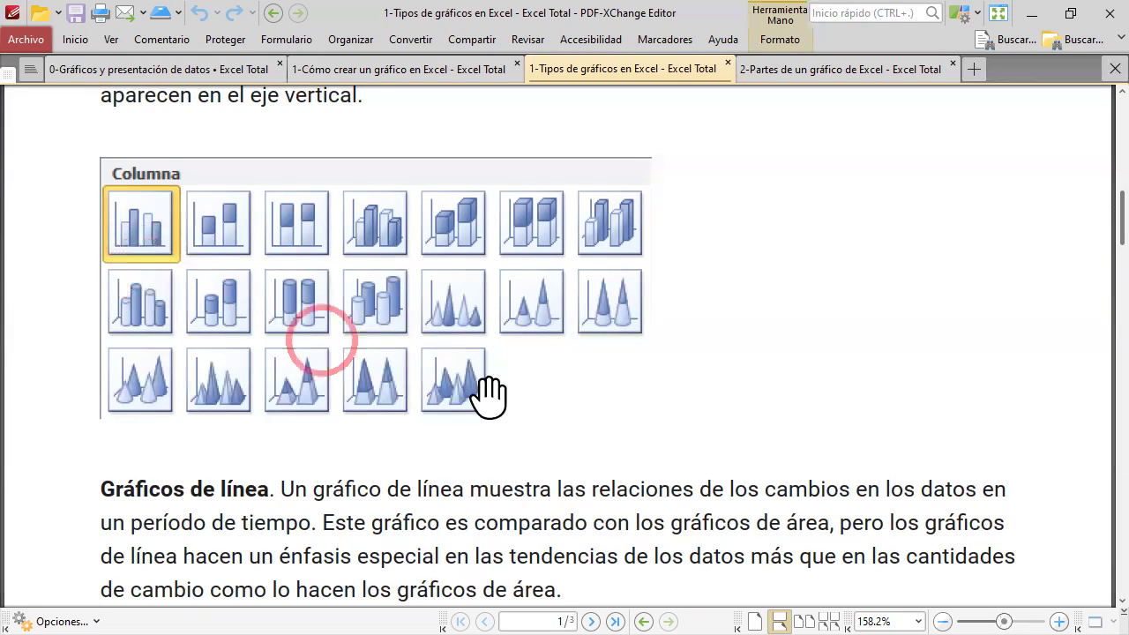
- Scroll on to the Circular pie-chart gallery and the 'Gráficos de Barra' paragraph
{"action": "scroll", "coordinate": [625, 433], "scroll_direction": "down", "scroll_amount": 2}
{"action": "scroll", "coordinate": [630, 439], "scroll_direction": "down", "scroll_amount": 3}
{"action": "scroll", "coordinate": [630, 439], "scroll_direction": "down", "scroll_amount": 2}
{"action": "scroll", "coordinate": [629, 439], "scroll_direction": "down", "scroll_amount": 2}
{"action": "scroll", "coordinate": [630, 439], "scroll_direction": "down", "scroll_amount": 2}
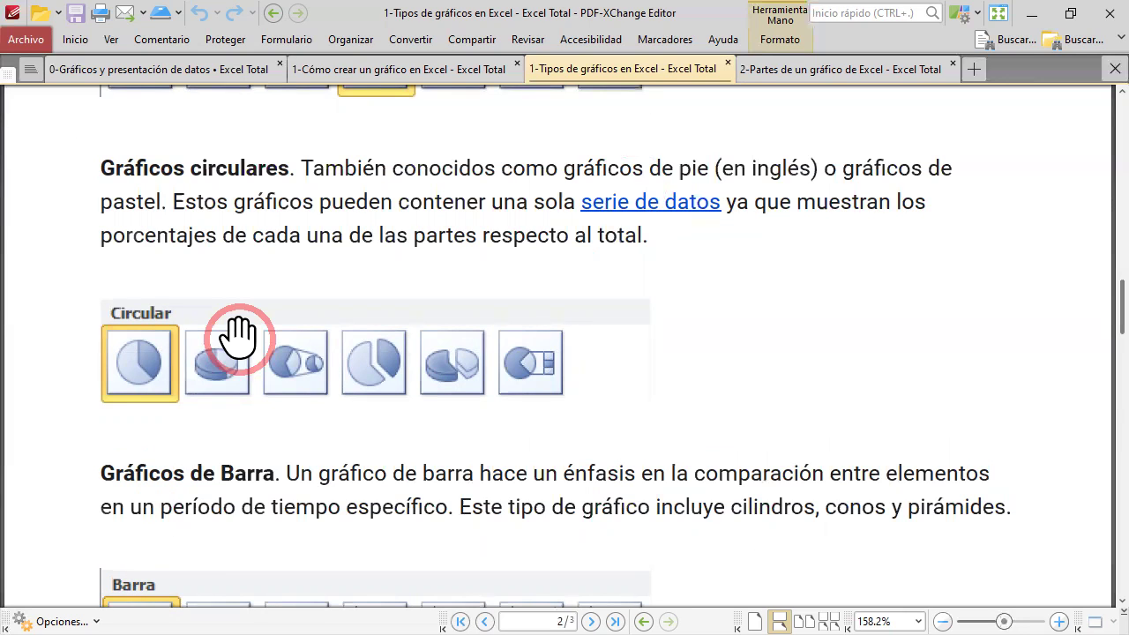
- Scroll until the full Barra gallery with cylinder, cone and pyramid subtypes is visible
{"action": "scroll", "coordinate": [269, 414], "scroll_direction": "down", "scroll_amount": 5}
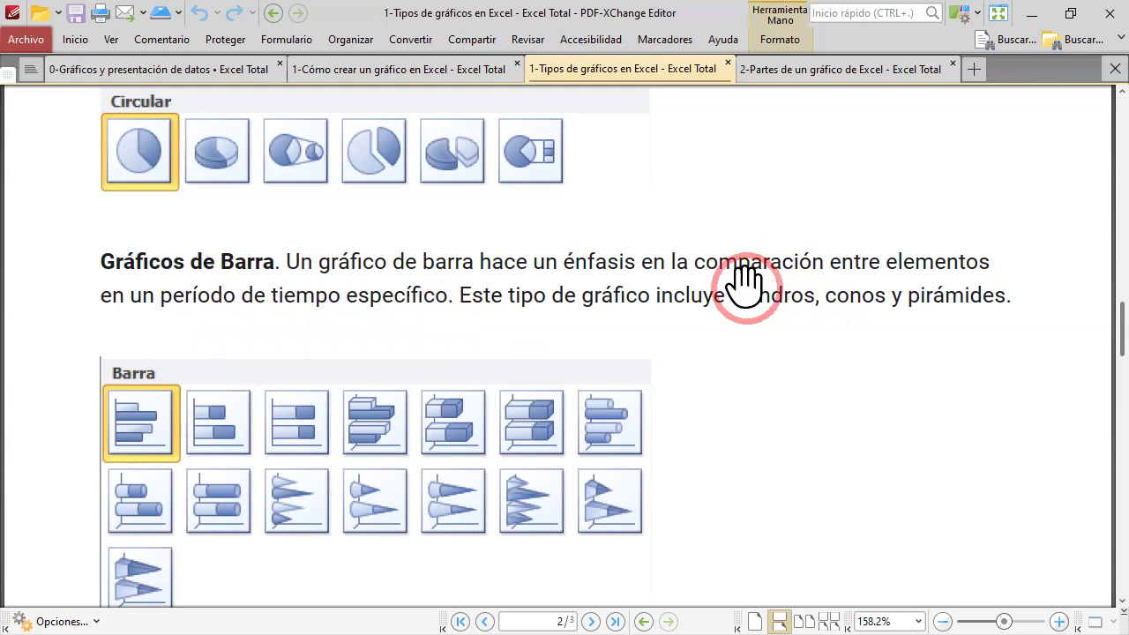
{"action": "scroll", "coordinate": [691, 373], "scroll_direction": "down", "scroll_amount": 1}
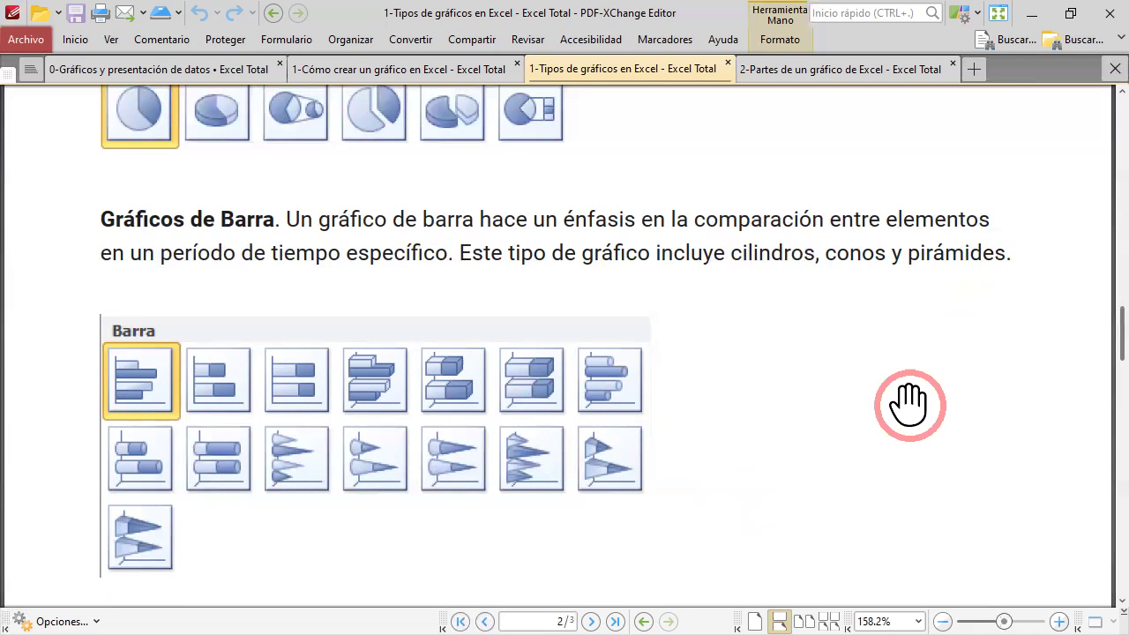
- Scroll past the Barra gallery to the 'Gráficos de Área' paragraph and its Área subtypes
{"action": "scroll", "coordinate": [909, 405], "scroll_direction": "down", "scroll_amount": 2}
{"action": "scroll", "coordinate": [909, 404], "scroll_direction": "down", "scroll_amount": 2}
{"action": "scroll", "coordinate": [909, 405], "scroll_direction": "down", "scroll_amount": 4}
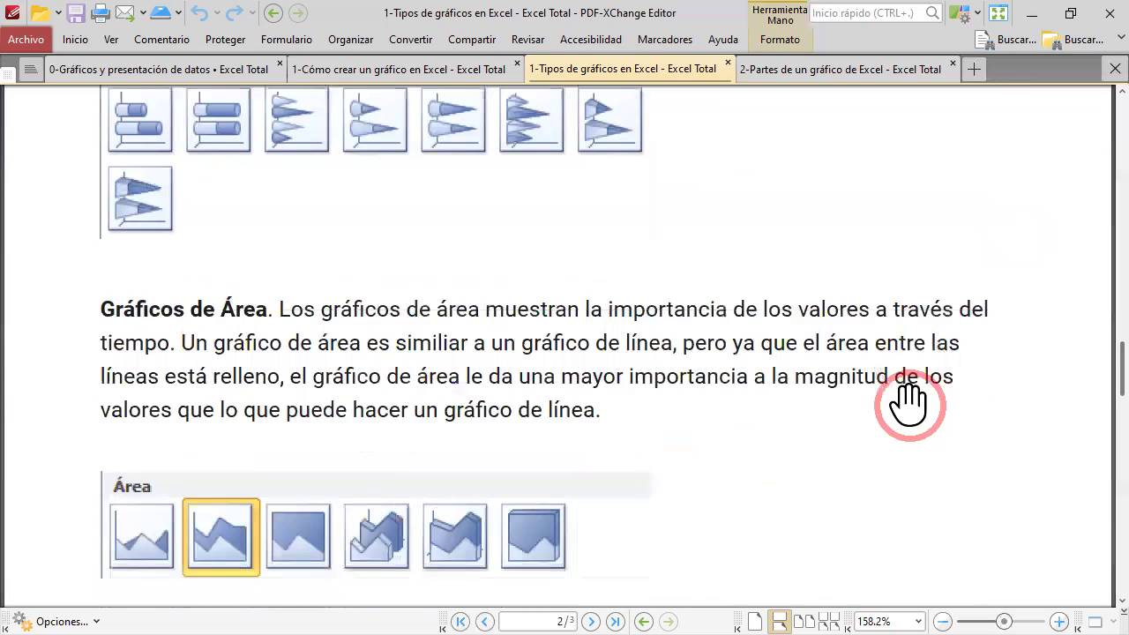
{"action": "scroll", "coordinate": [909, 404], "scroll_direction": "down", "scroll_amount": 1}
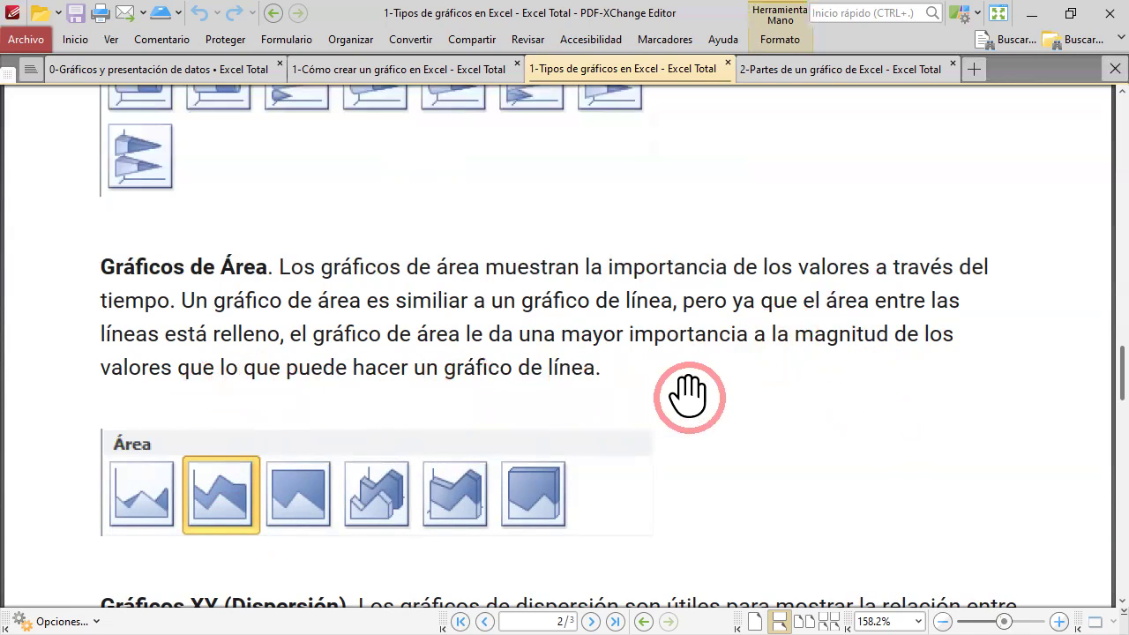
- Glance back up at the Línea section, then scroll down to the 'Gráficos XY (Dispersión)' paragraph
{"action": "scroll", "coordinate": [688, 396], "scroll_direction": "up", "scroll_amount": 3}
{"action": "scroll", "coordinate": [688, 396], "scroll_direction": "up", "scroll_amount": 3}
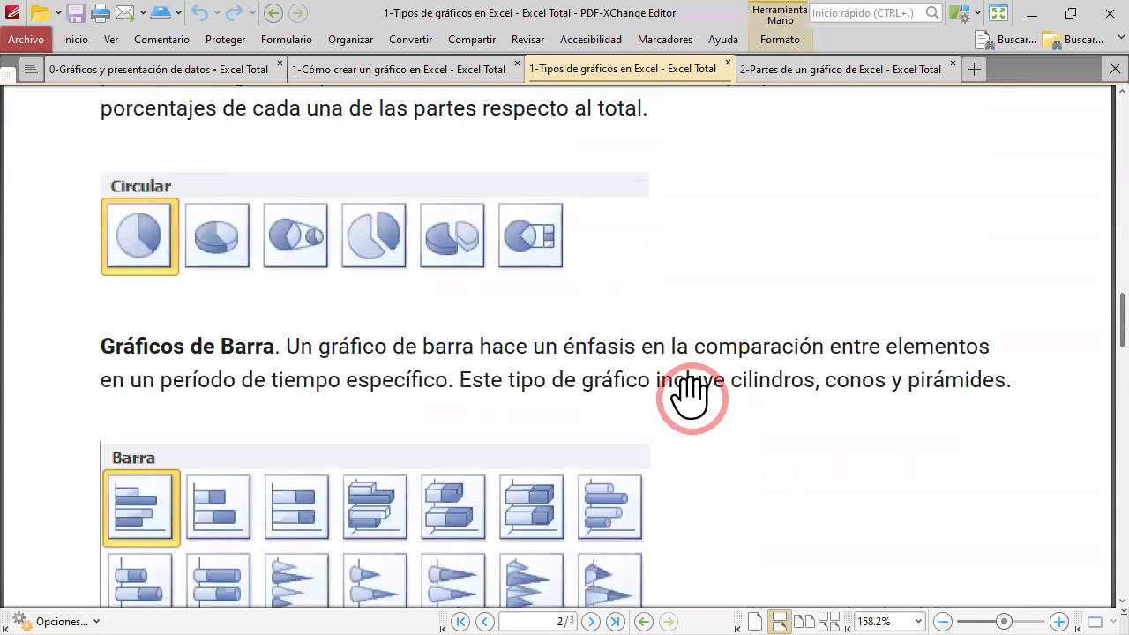
{"action": "scroll", "coordinate": [688, 396], "scroll_direction": "up", "scroll_amount": 3}
{"action": "scroll", "coordinate": [529, 353], "scroll_direction": "up", "scroll_amount": 2}
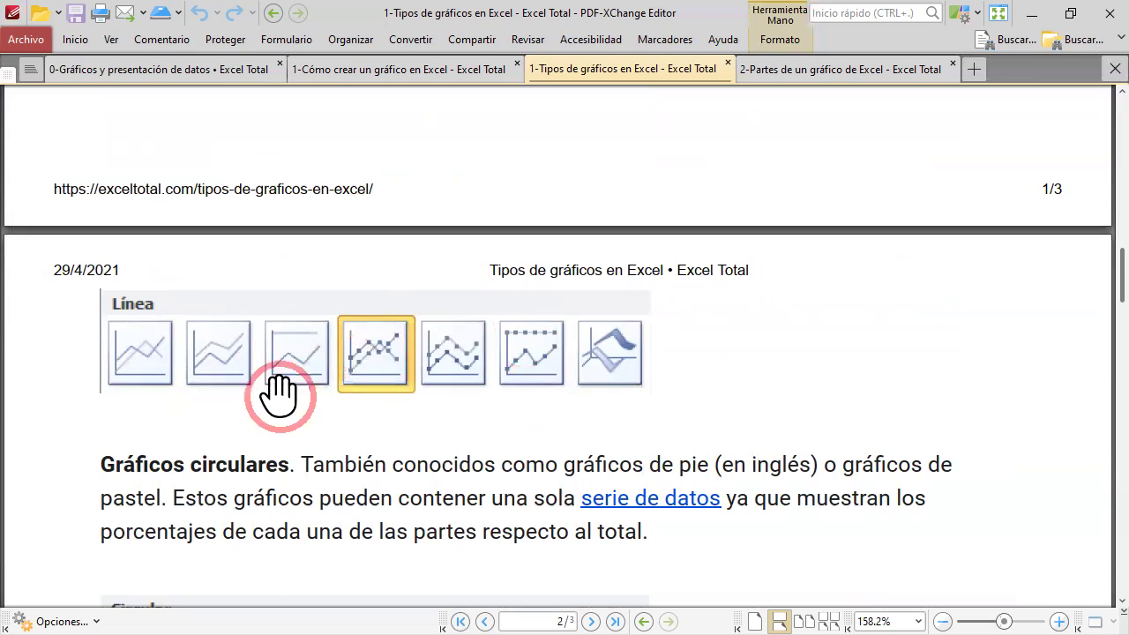
{"action": "scroll", "coordinate": [300, 361], "scroll_direction": "down", "scroll_amount": 3}
{"action": "scroll", "coordinate": [299, 362], "scroll_direction": "down", "scroll_amount": 3}
{"action": "scroll", "coordinate": [299, 361], "scroll_direction": "down", "scroll_amount": 3}
{"action": "scroll", "coordinate": [300, 362], "scroll_direction": "down", "scroll_amount": 1}
{"action": "scroll", "coordinate": [300, 361], "scroll_direction": "down", "scroll_amount": 2}
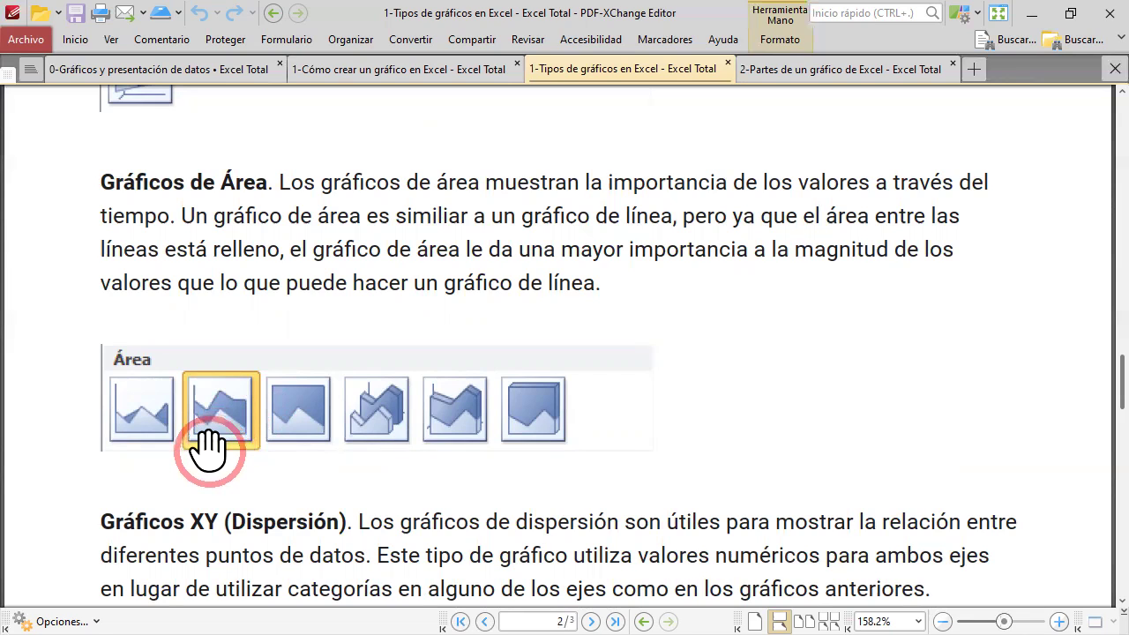
- Scroll from page 2 onto page 3, reaching the closing paragraph and 'Artículos relacionados' links
{"action": "scroll", "coordinate": [209, 450], "scroll_direction": "down", "scroll_amount": 2}
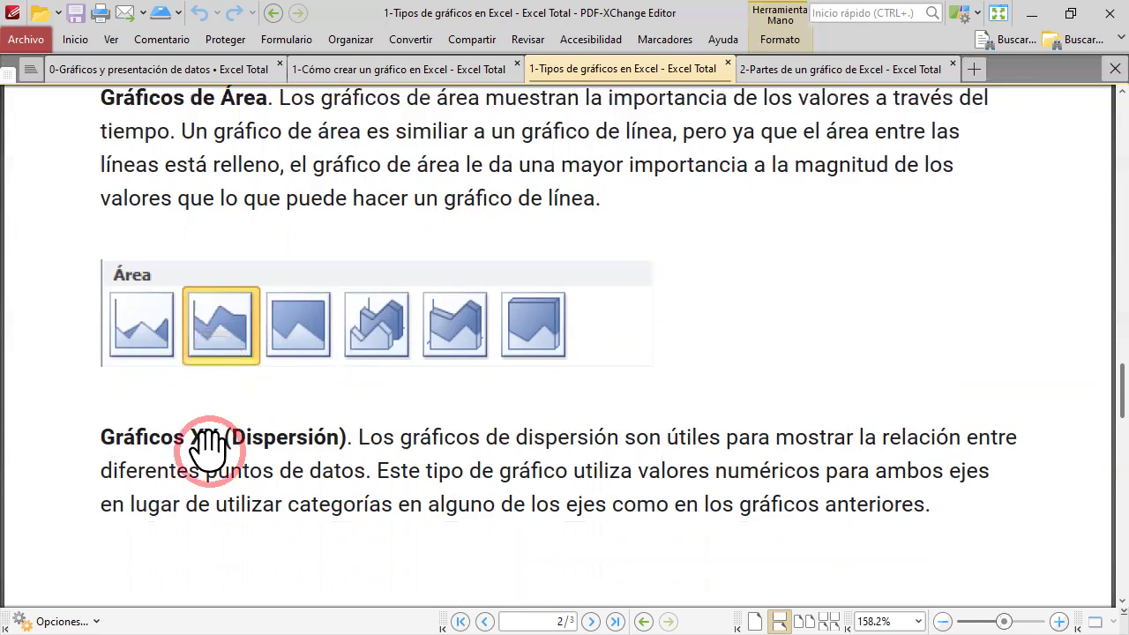
{"action": "scroll", "coordinate": [209, 449], "scroll_direction": "down", "scroll_amount": 3}
{"action": "scroll", "coordinate": [209, 450], "scroll_direction": "down", "scroll_amount": 3}
{"action": "scroll", "coordinate": [209, 449], "scroll_direction": "down", "scroll_amount": 2}
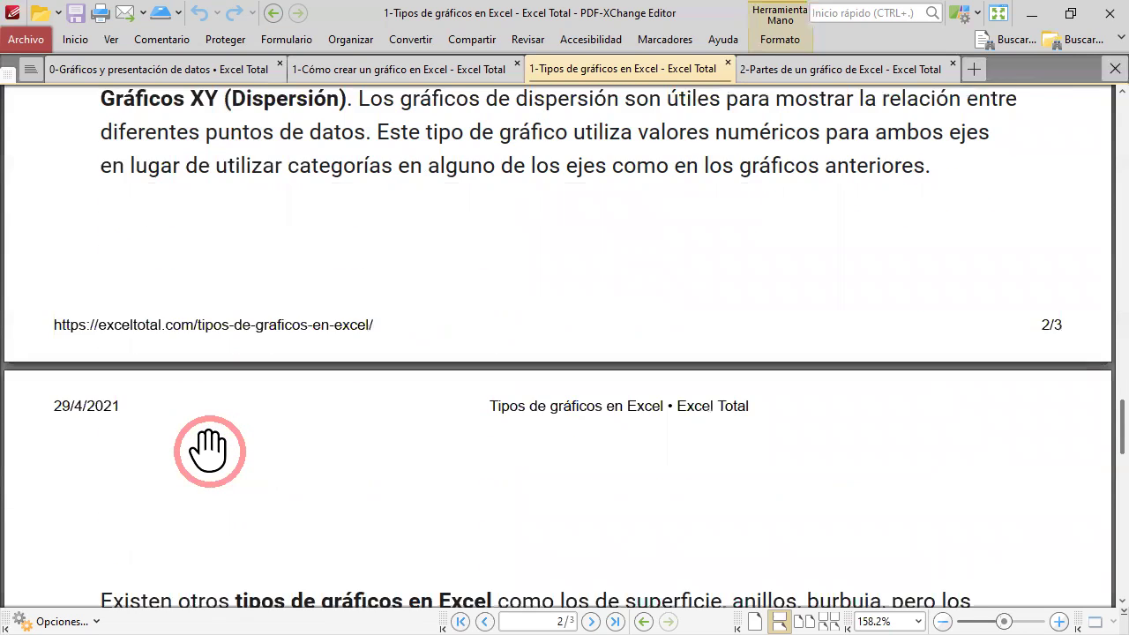
{"action": "scroll", "coordinate": [209, 450], "scroll_direction": "up", "scroll_amount": 4}
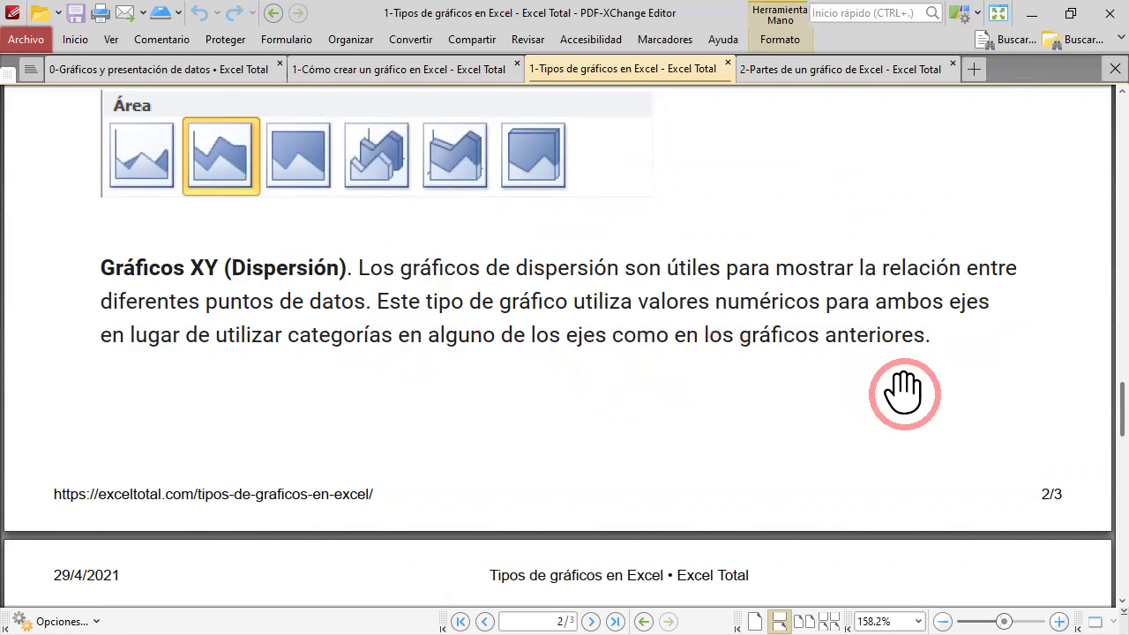
{"action": "scroll", "coordinate": [904, 392], "scroll_direction": "down", "scroll_amount": 2}
{"action": "scroll", "coordinate": [904, 393], "scroll_direction": "down", "scroll_amount": 3}
{"action": "scroll", "coordinate": [904, 392], "scroll_direction": "down", "scroll_amount": 5}
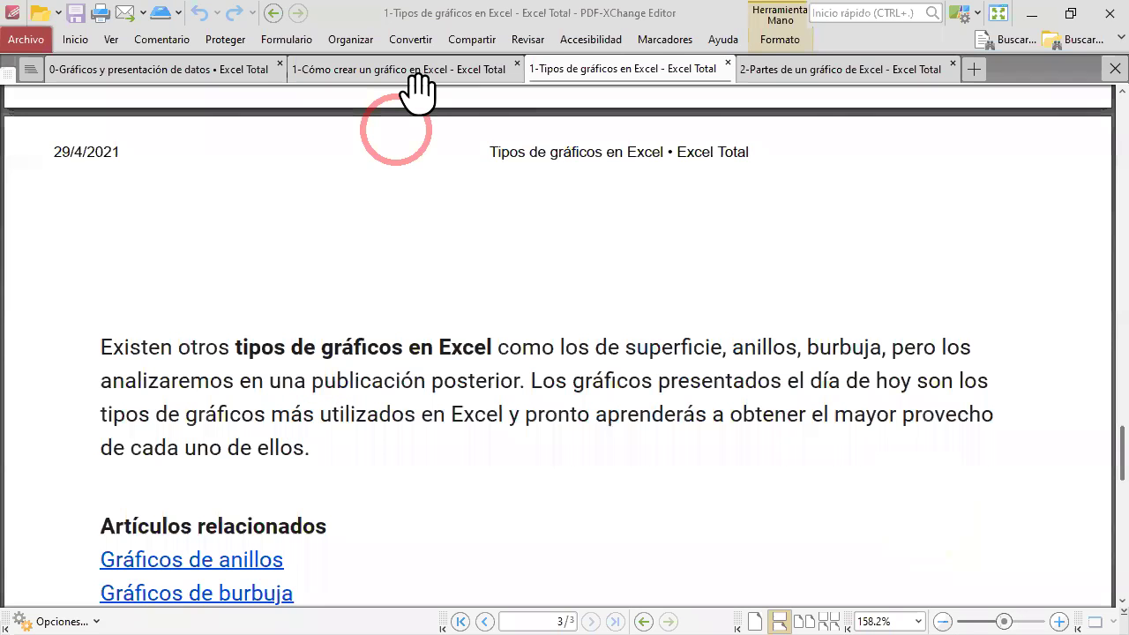
- Open the '2-Partes de un gráfico de Excel' tab and scroll to the labelled Ventas 2010 chart
{"action": "left_click", "coordinate": [399, 72]}
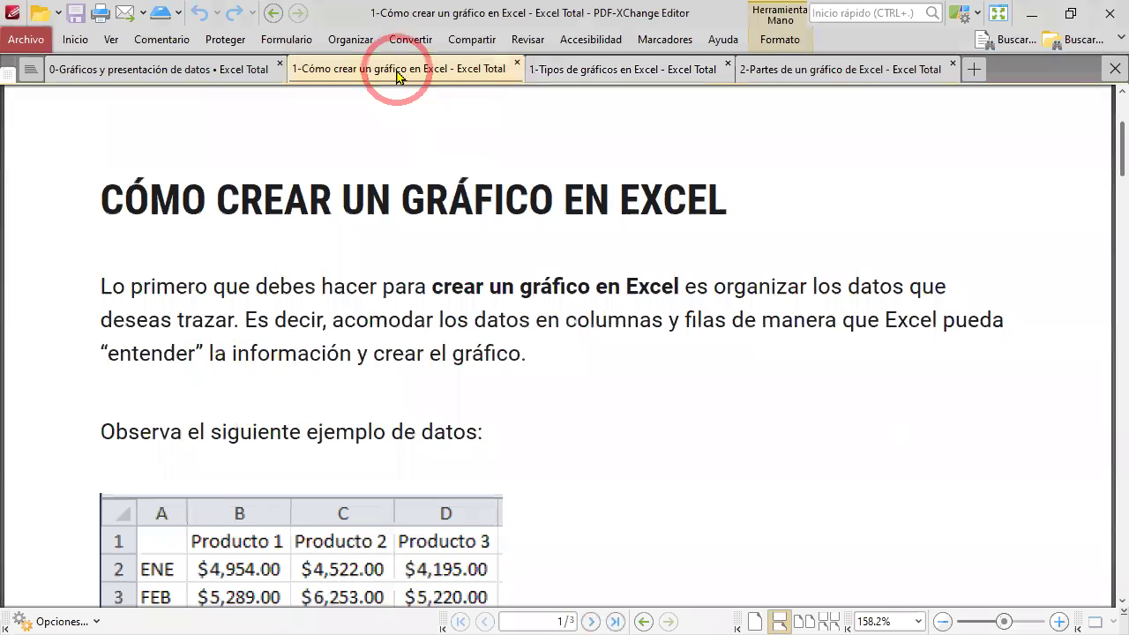
{"action": "left_click", "coordinate": [791, 76]}
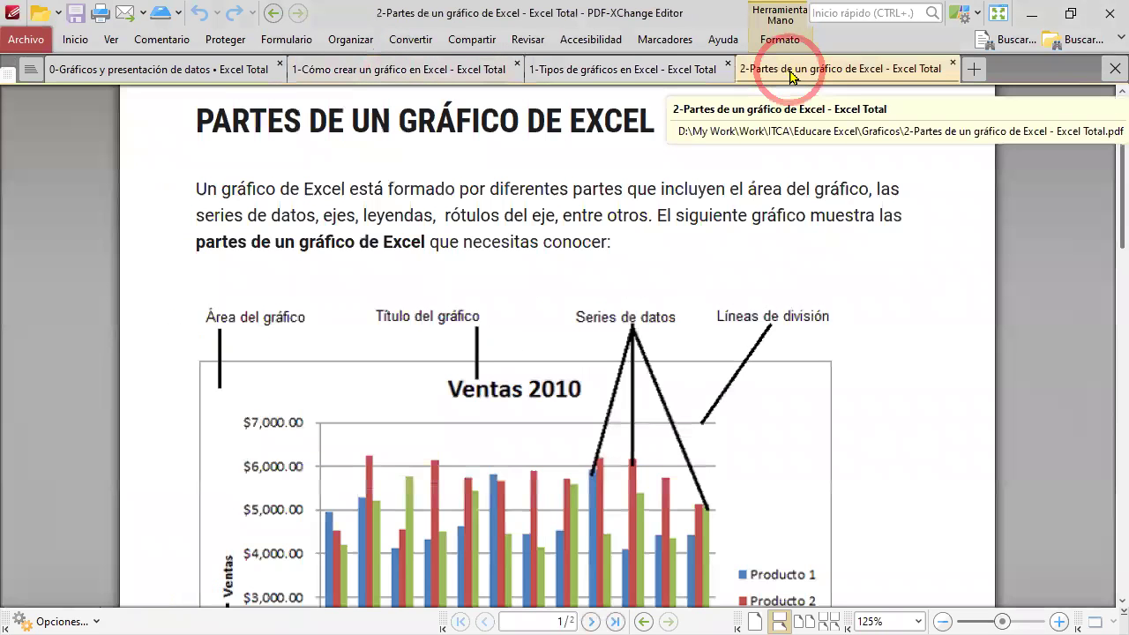
{"action": "scroll", "coordinate": [856, 290], "scroll_direction": "up", "scroll_amount": 3}
{"action": "scroll", "coordinate": [860, 291], "scroll_direction": "down", "scroll_amount": 2}
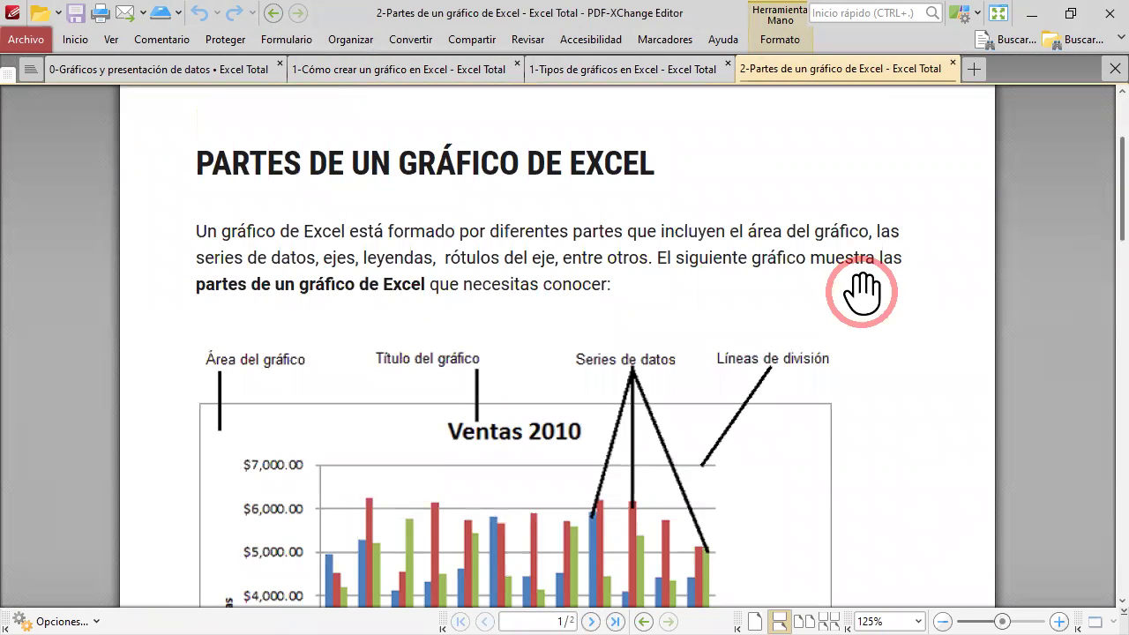
{"action": "scroll", "coordinate": [898, 366], "scroll_direction": "down", "scroll_amount": 3}
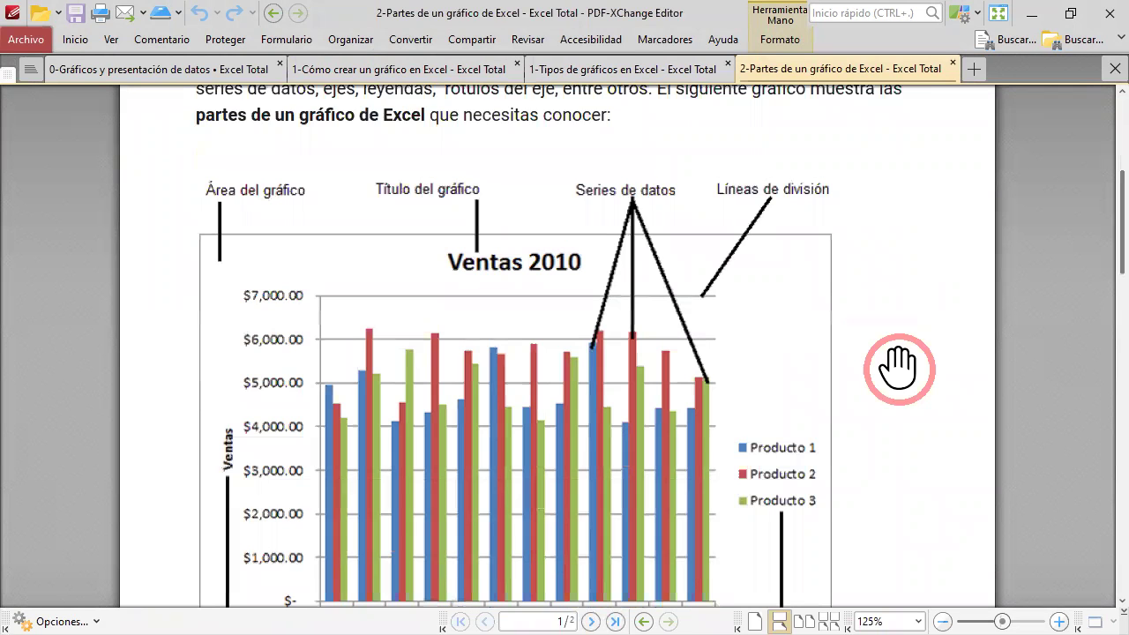
{"action": "scroll", "coordinate": [897, 368], "scroll_direction": "down", "scroll_amount": 3}
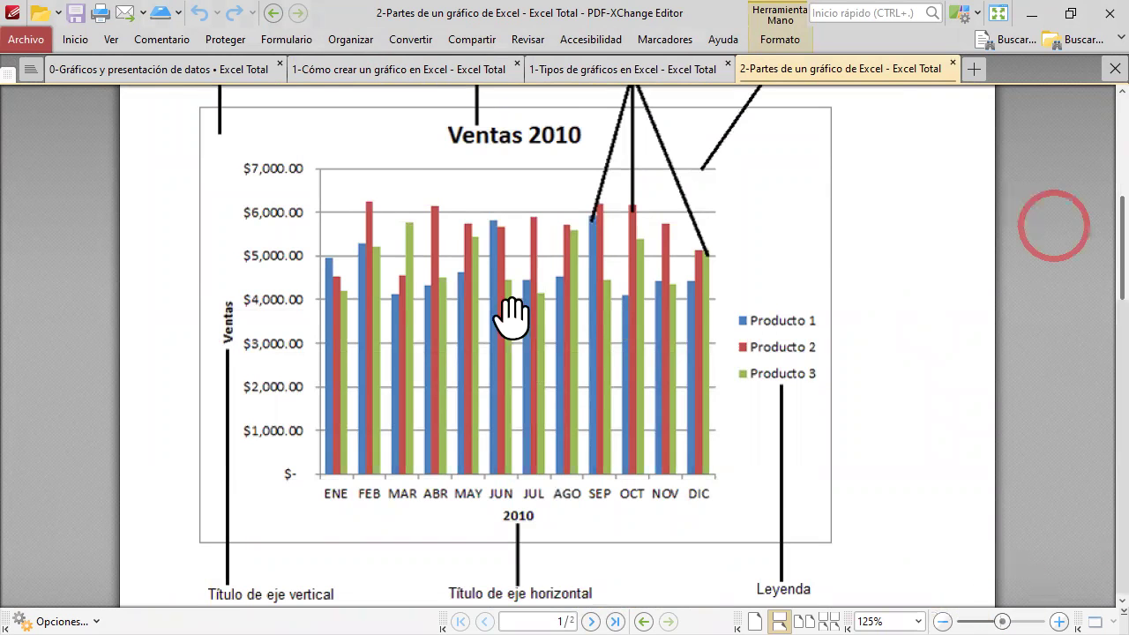
- Scroll the 2-Partes document past the chart to the chart-parts bullet list on page 2
{"action": "scroll", "coordinate": [512, 316], "scroll_direction": "up", "scroll_amount": 3}
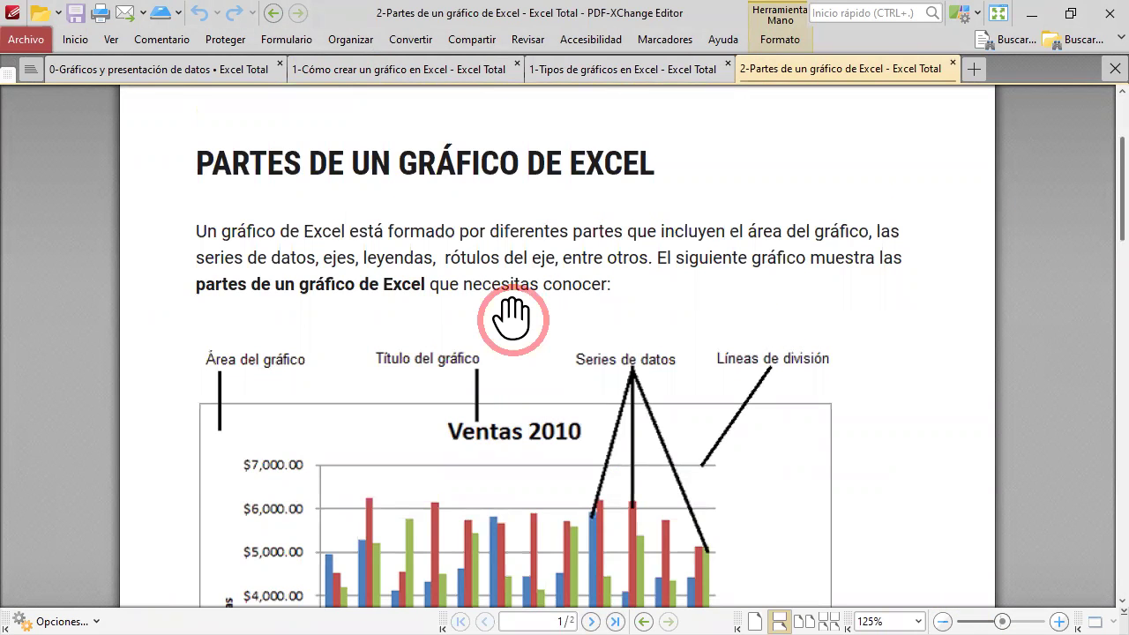
{"action": "scroll", "coordinate": [512, 316], "scroll_direction": "down", "scroll_amount": 1}
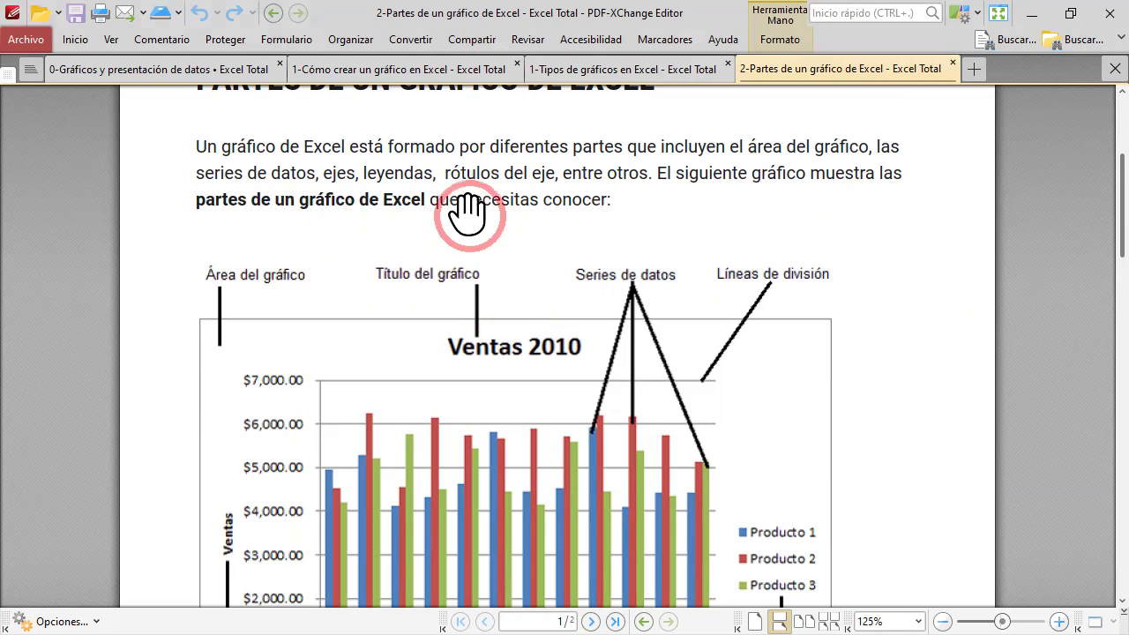
{"action": "scroll", "coordinate": [631, 228], "scroll_direction": "down", "scroll_amount": 2}
{"action": "scroll", "coordinate": [630, 228], "scroll_direction": "down", "scroll_amount": 2}
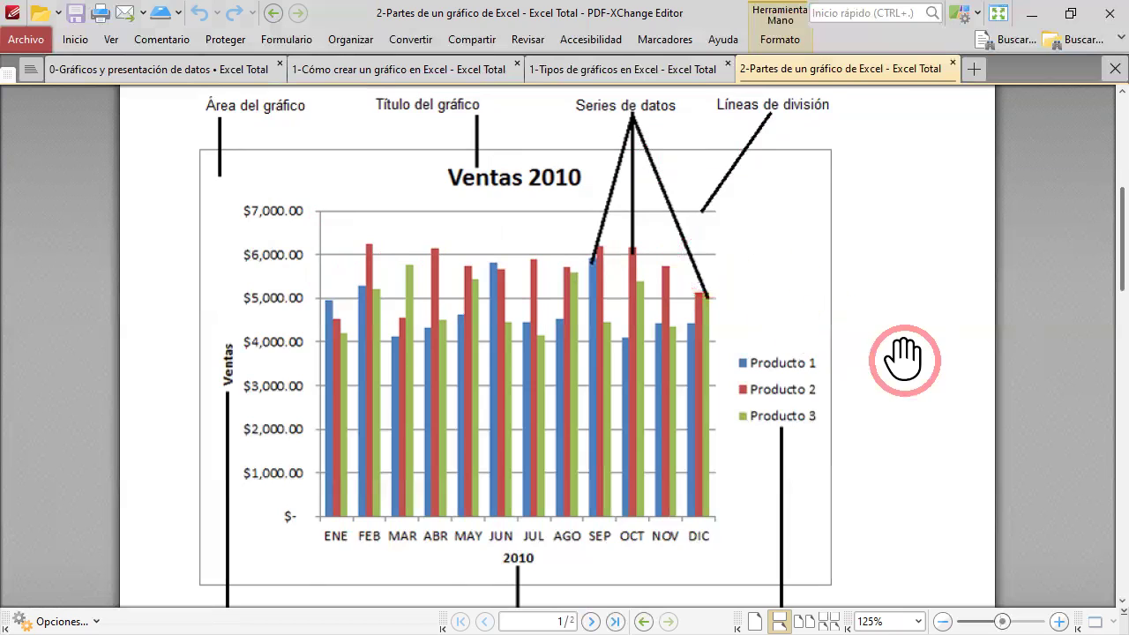
{"action": "scroll", "coordinate": [899, 361], "scroll_direction": "down", "scroll_amount": 2}
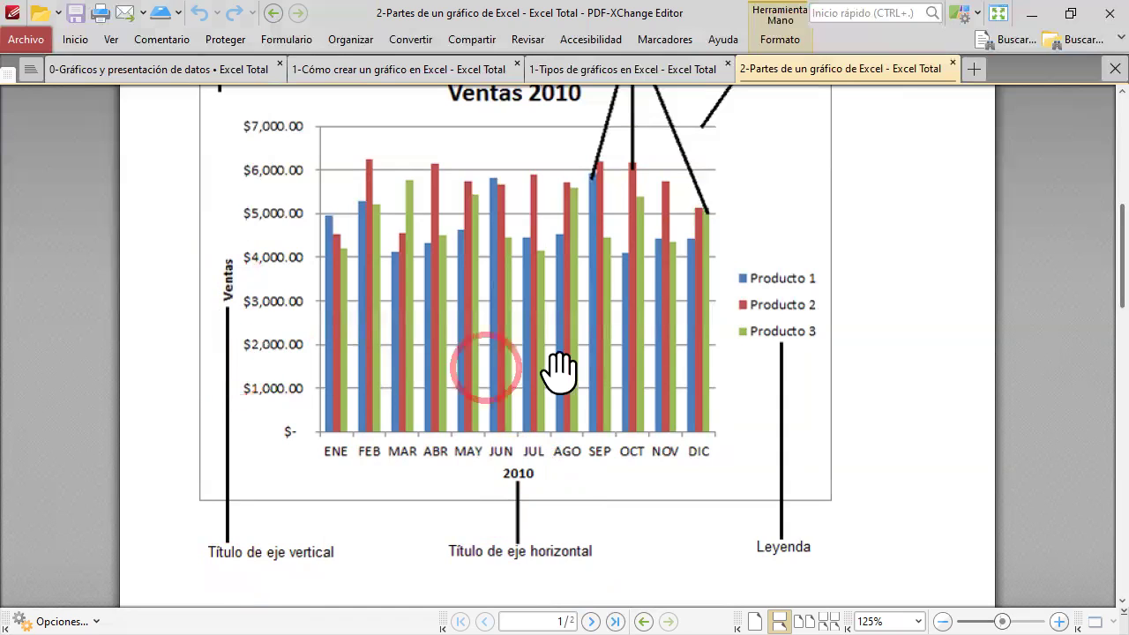
{"action": "scroll", "coordinate": [564, 370], "scroll_direction": "down", "scroll_amount": 4}
{"action": "scroll", "coordinate": [564, 370], "scroll_direction": "down", "scroll_amount": 3}
{"action": "scroll", "coordinate": [564, 370], "scroll_direction": "down", "scroll_amount": 3}
{"action": "scroll", "coordinate": [564, 370], "scroll_direction": "down", "scroll_amount": 2}
{"action": "scroll", "coordinate": [566, 370], "scroll_direction": "down", "scroll_amount": 2}
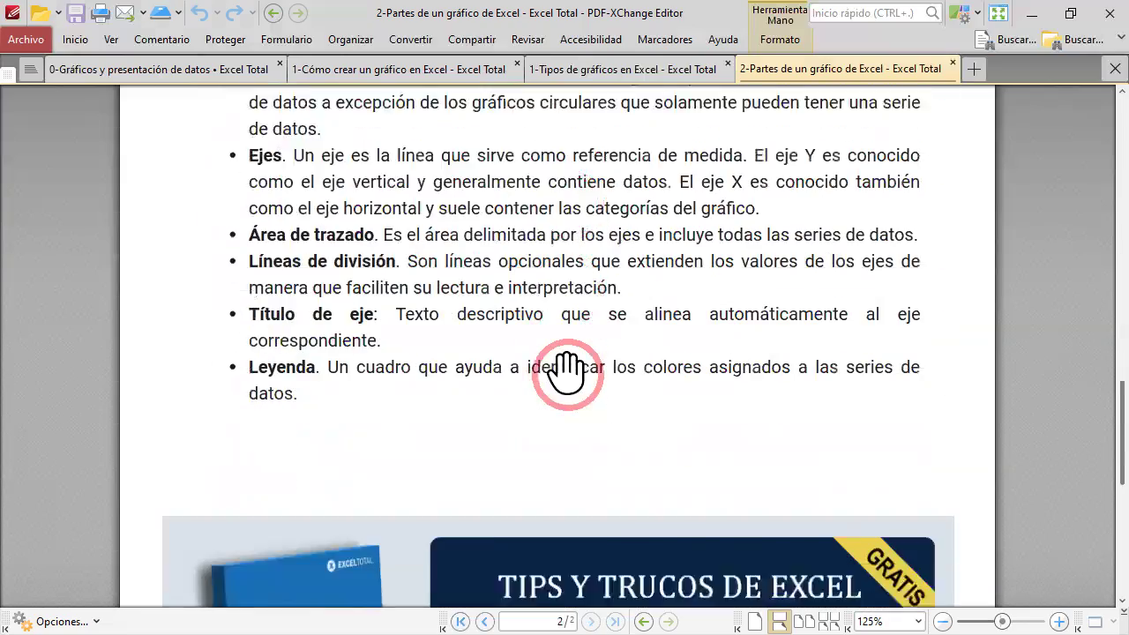
{"action": "scroll", "coordinate": [566, 370], "scroll_direction": "up", "scroll_amount": 2}
{"action": "scroll", "coordinate": [566, 371], "scroll_direction": "up", "scroll_amount": 3}
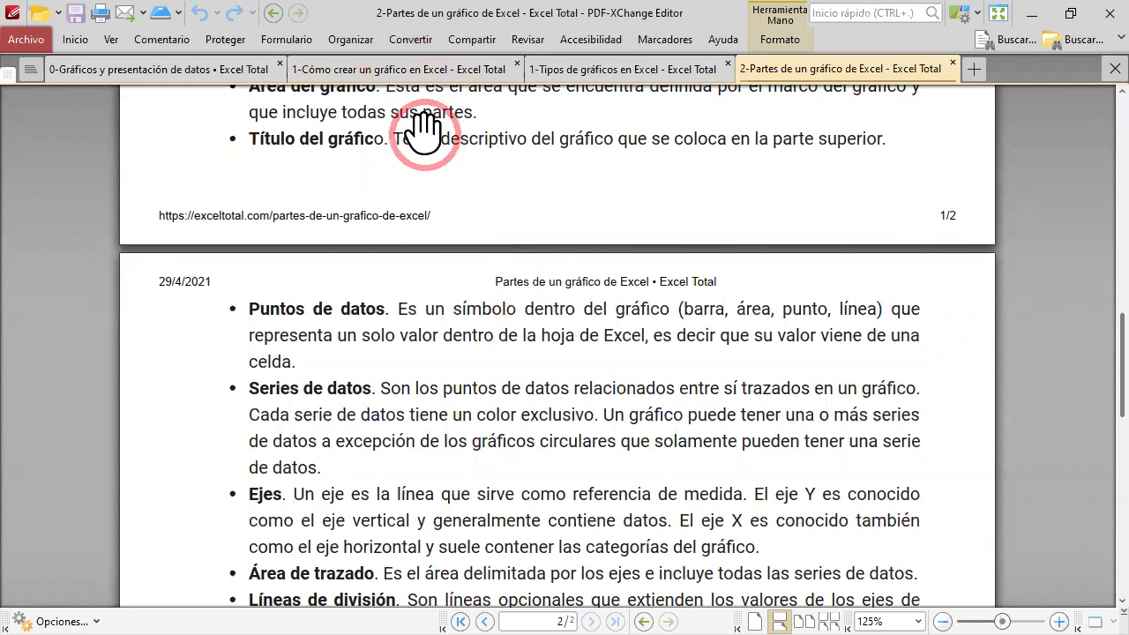
- Return to the how-to-create-a-chart document and scroll through its sample sales table
{"action": "left_click", "coordinate": [369, 78]}
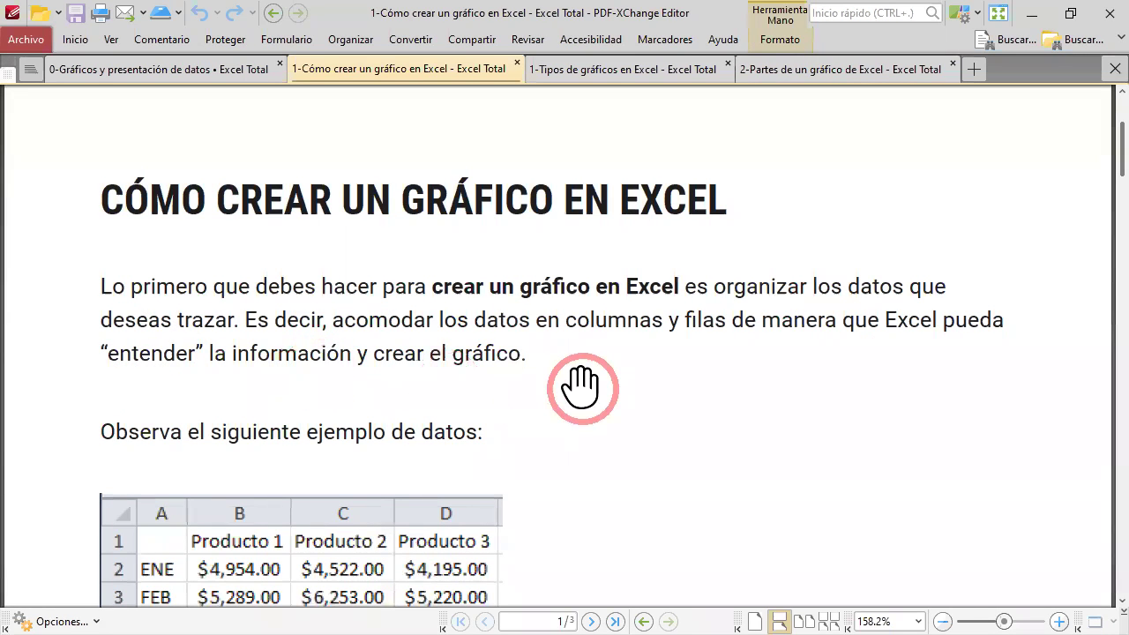
{"action": "scroll", "coordinate": [582, 388], "scroll_direction": "down", "scroll_amount": 3}
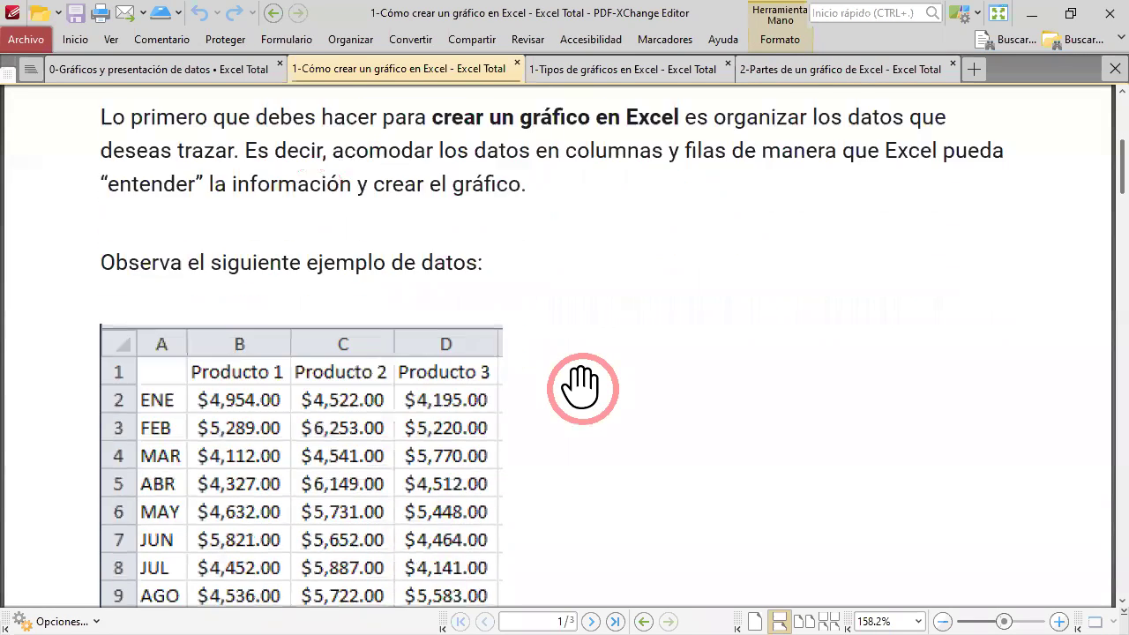
{"action": "scroll", "coordinate": [582, 388], "scroll_direction": "down", "scroll_amount": 2}
{"action": "scroll", "coordinate": [582, 388], "scroll_direction": "down", "scroll_amount": 1}
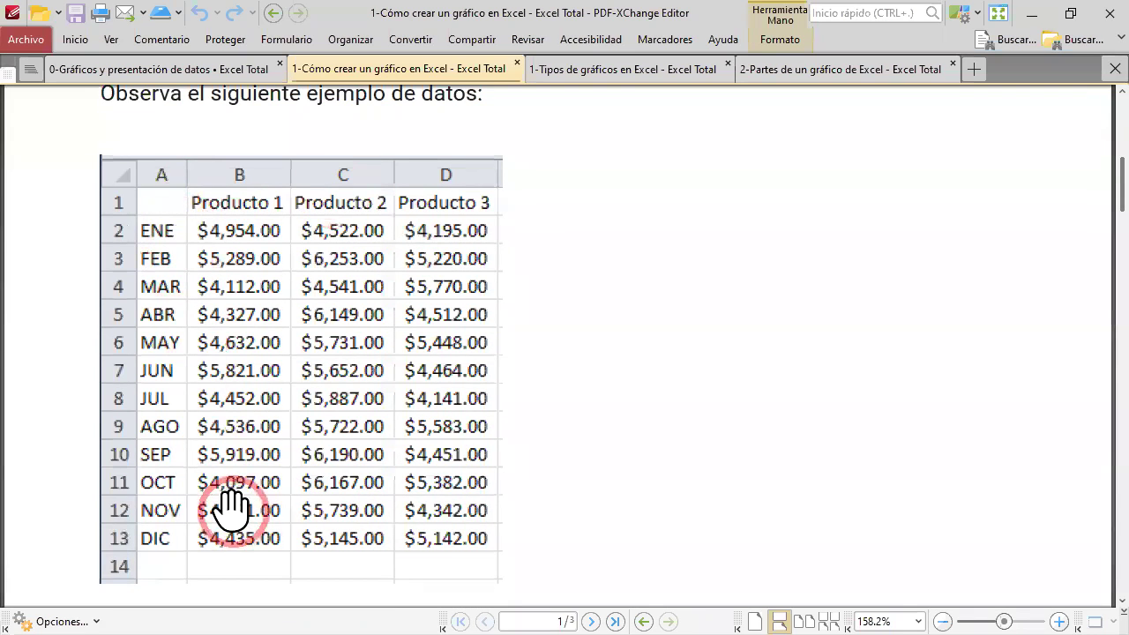
{"action": "scroll", "coordinate": [423, 496], "scroll_direction": "down", "scroll_amount": 5}
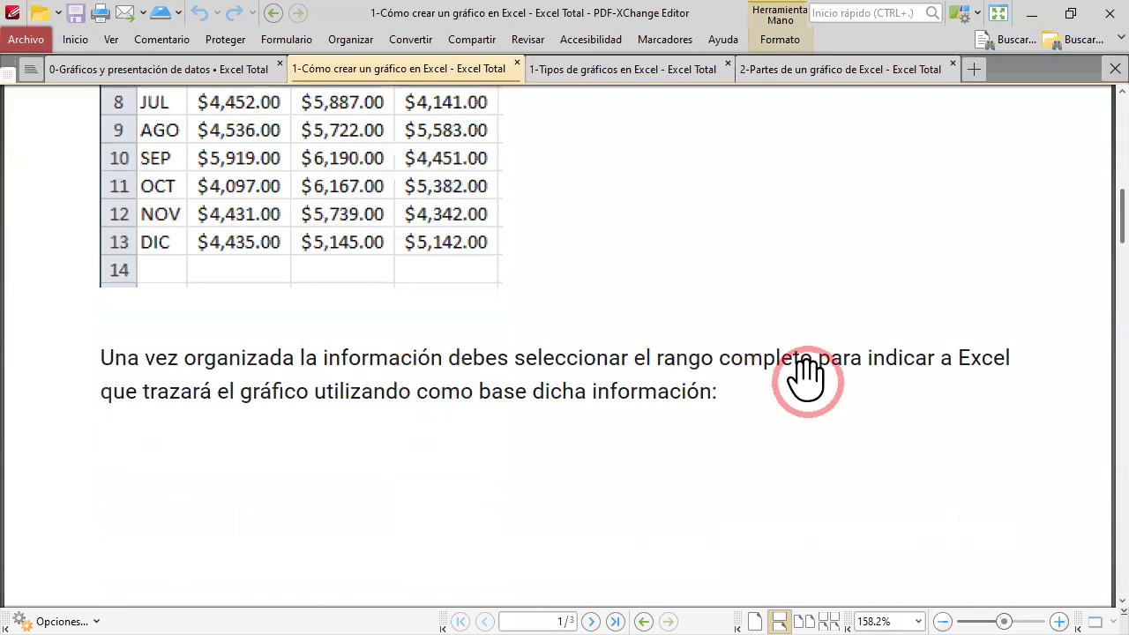
{"action": "scroll", "coordinate": [807, 379], "scroll_direction": "up", "scroll_amount": 4}
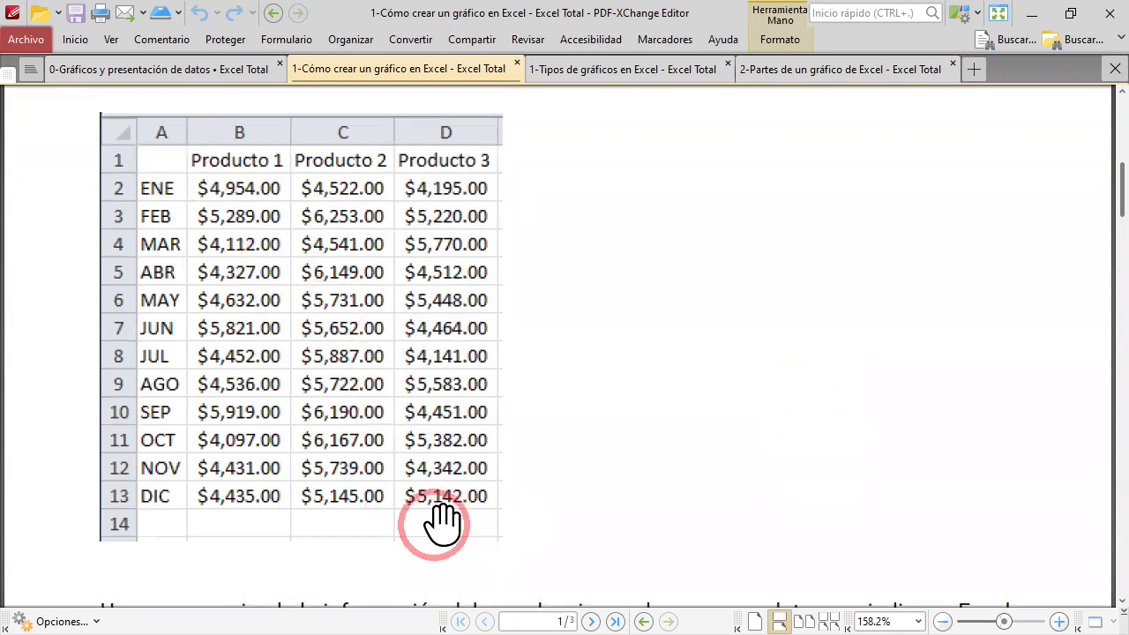
{"action": "scroll", "coordinate": [725, 466], "scroll_direction": "down", "scroll_amount": 3}
{"action": "scroll", "coordinate": [723, 466], "scroll_direction": "down", "scroll_amount": 2}
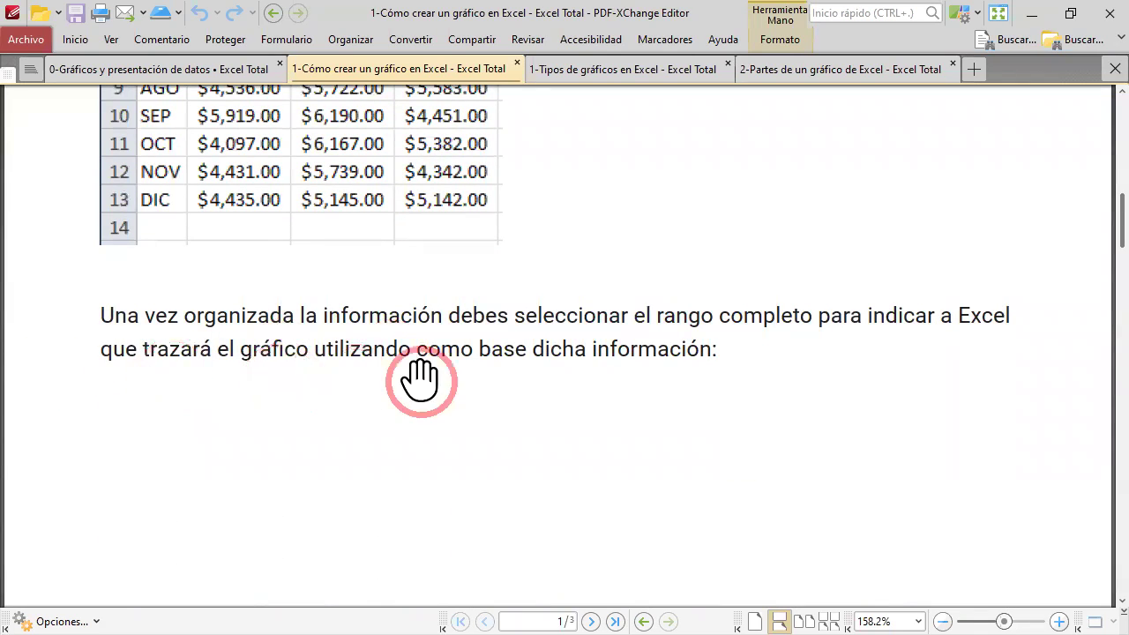
- Continue down to the 'Crear un gráfico en Excel' section with the Columna options image
{"action": "left_click", "coordinate": [597, 385]}
{"action": "scroll", "coordinate": [801, 405], "scroll_direction": "down", "scroll_amount": 2}
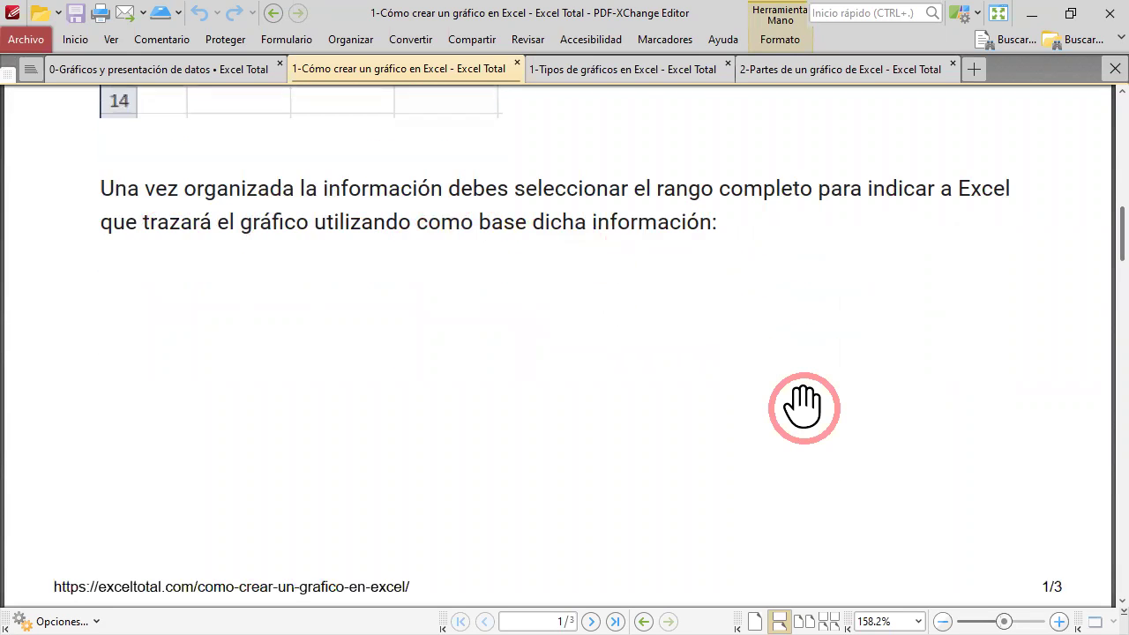
{"action": "scroll", "coordinate": [801, 406], "scroll_direction": "down", "scroll_amount": 2}
{"action": "scroll", "coordinate": [803, 406], "scroll_direction": "down", "scroll_amount": 3}
{"action": "scroll", "coordinate": [802, 407], "scroll_direction": "down", "scroll_amount": 1}
{"action": "scroll", "coordinate": [802, 407], "scroll_direction": "down", "scroll_amount": 2}
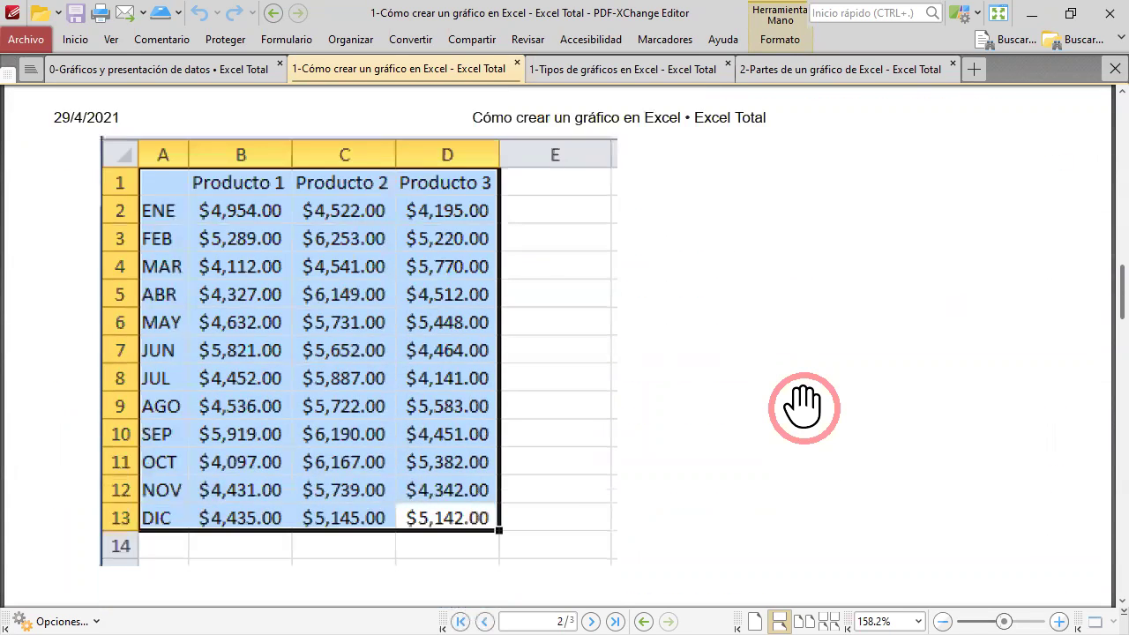
{"action": "left_click", "coordinate": [467, 477]}
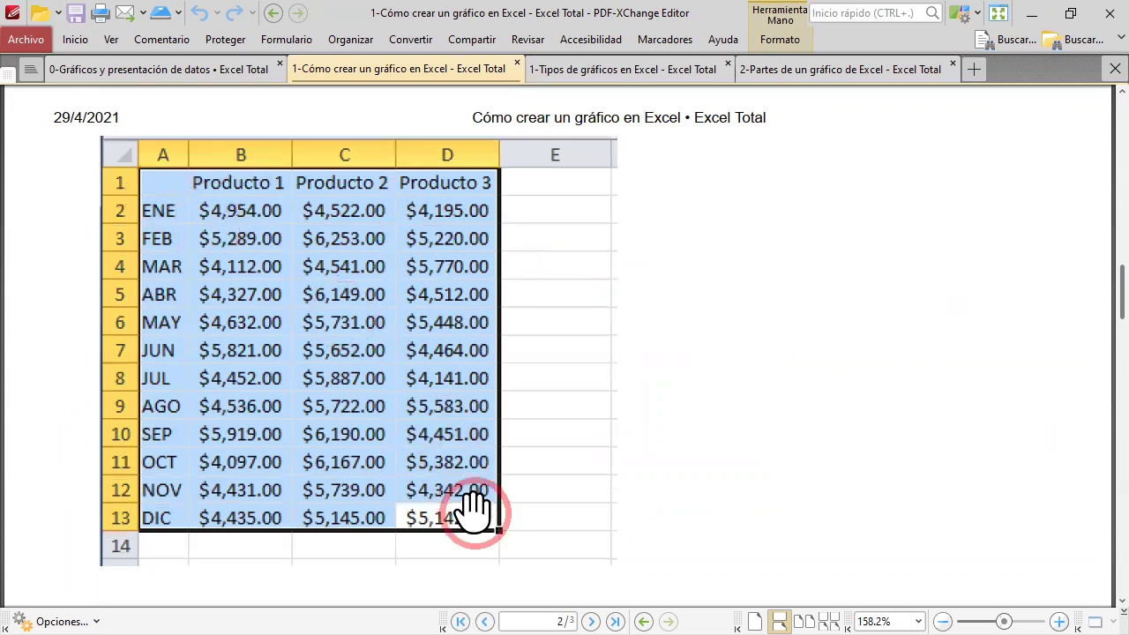
{"action": "left_click", "coordinate": [623, 474]}
{"action": "scroll", "coordinate": [623, 474], "scroll_direction": "down", "scroll_amount": 4}
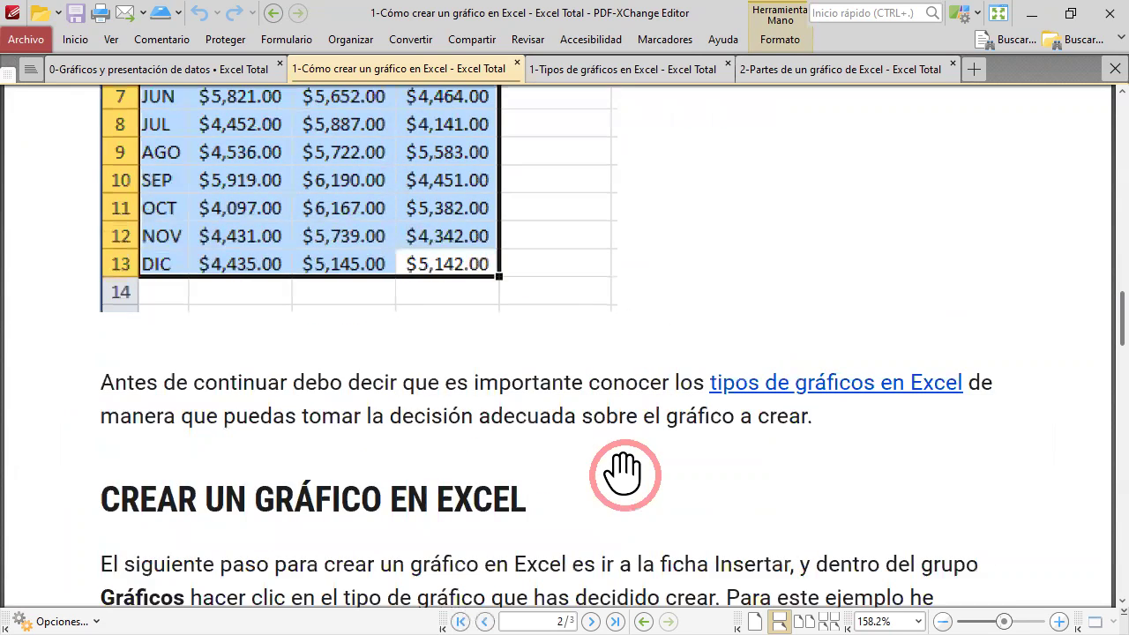
{"action": "scroll", "coordinate": [624, 474], "scroll_direction": "down", "scroll_amount": 1}
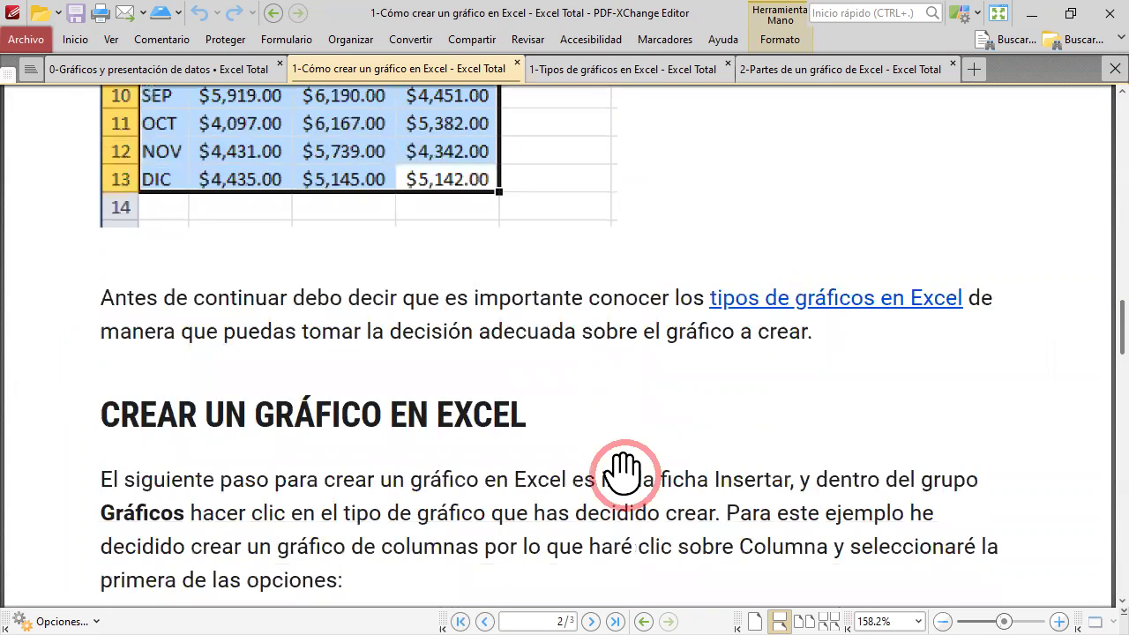
{"action": "scroll", "coordinate": [623, 473], "scroll_direction": "down", "scroll_amount": 2}
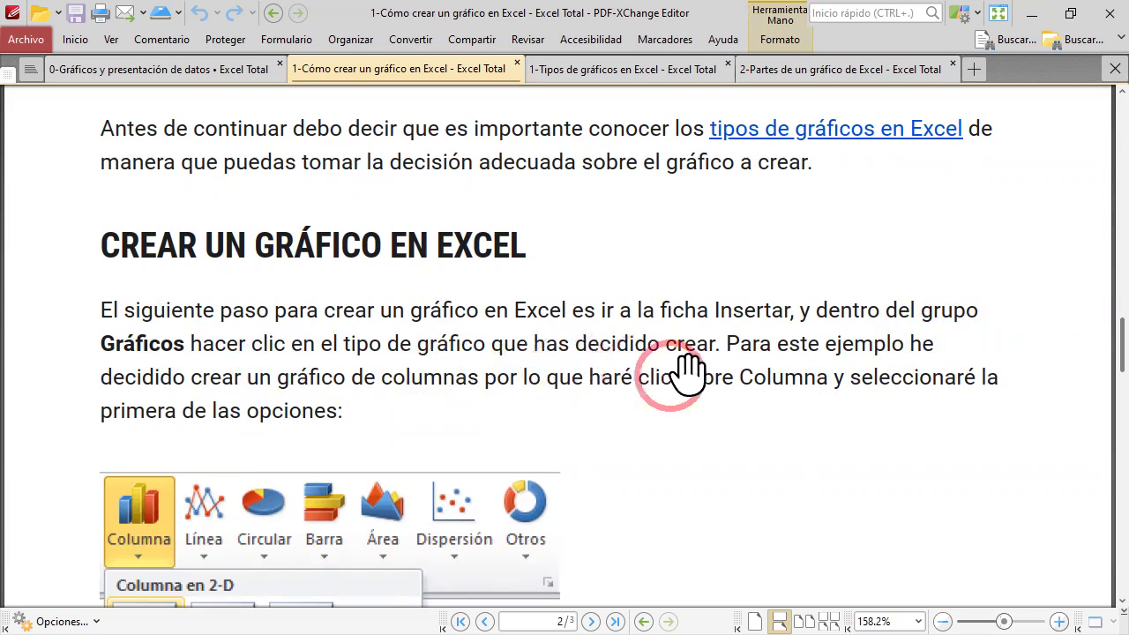
- Scroll further through the chart-creation instructions in the tutorial
{"action": "scroll", "coordinate": [840, 408], "scroll_direction": "down", "scroll_amount": 2}
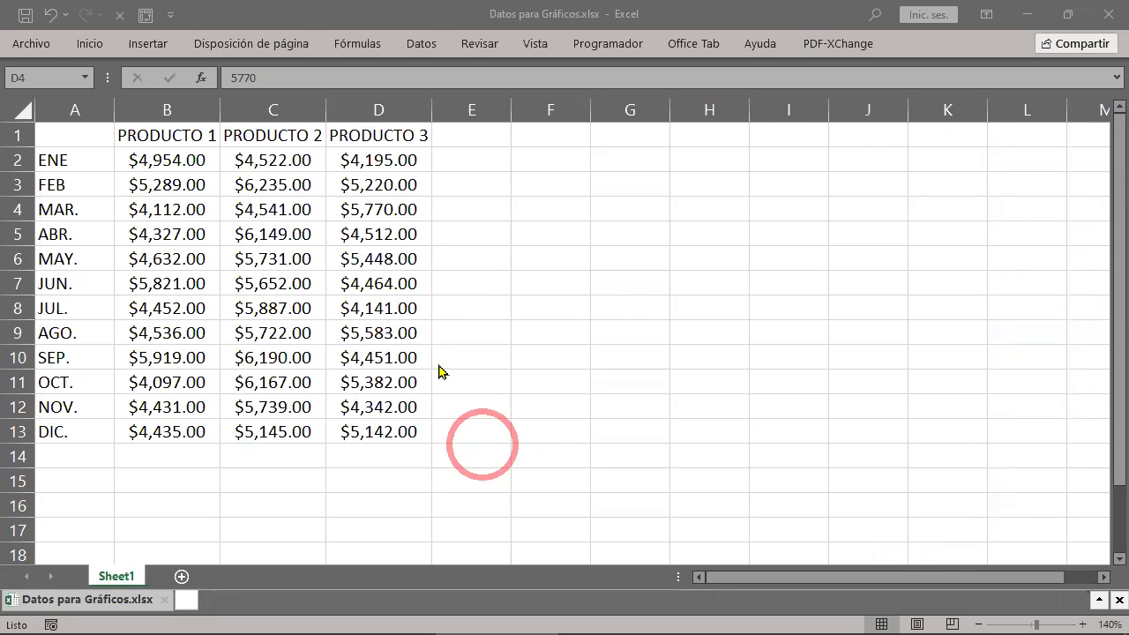
- Select the full sales table A1:D13, including product headers and month names
{"action": "left_click", "coordinate": [84, 137]}
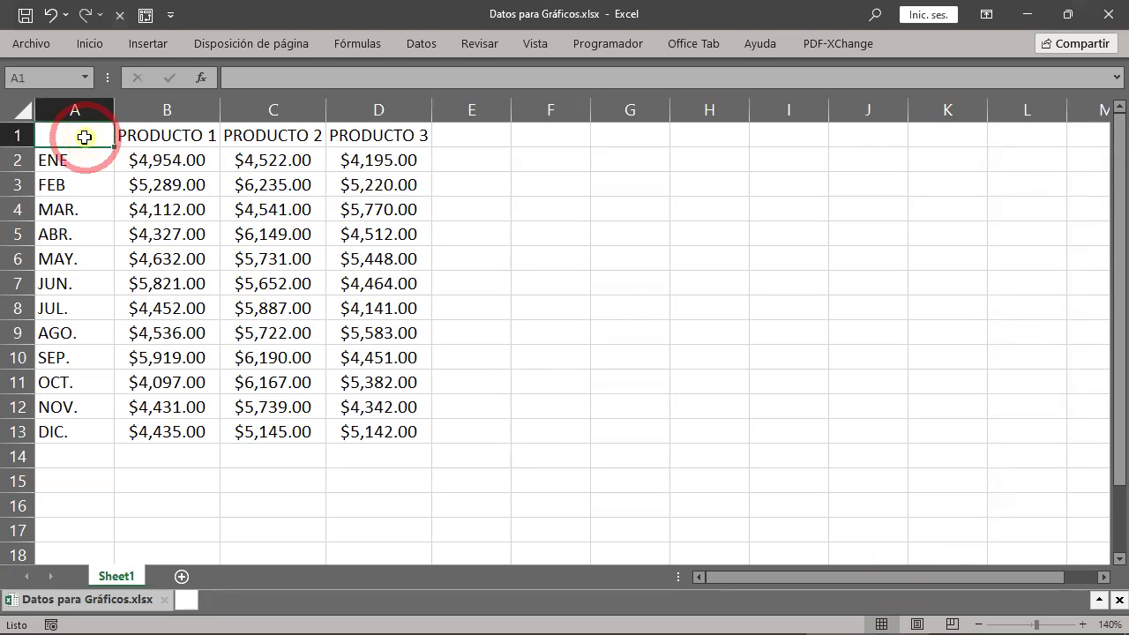
{"action": "left_click_drag", "start_coordinate": [84, 136], "coordinate": [353, 429]}
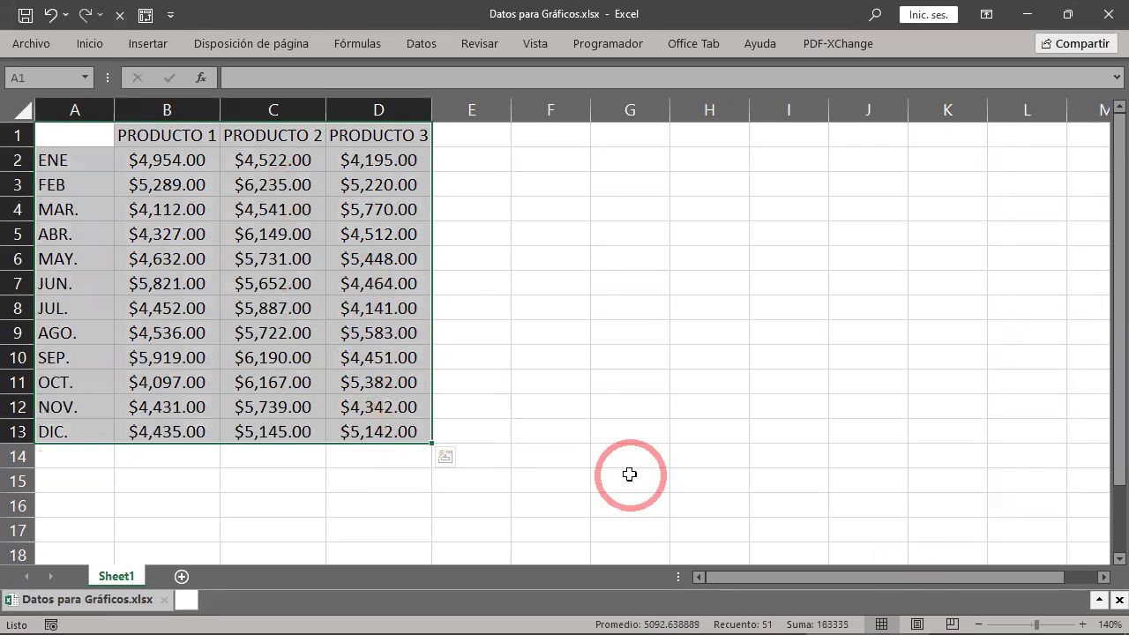
{"action": "mouse_move", "coordinate": [167, 134]}
{"action": "left_mouse_down"}
{"action": "mouse_move", "coordinate": [352, 138]}
{"action": "mouse_move", "coordinate": [363, 424]}
{"action": "left_mouse_up"}
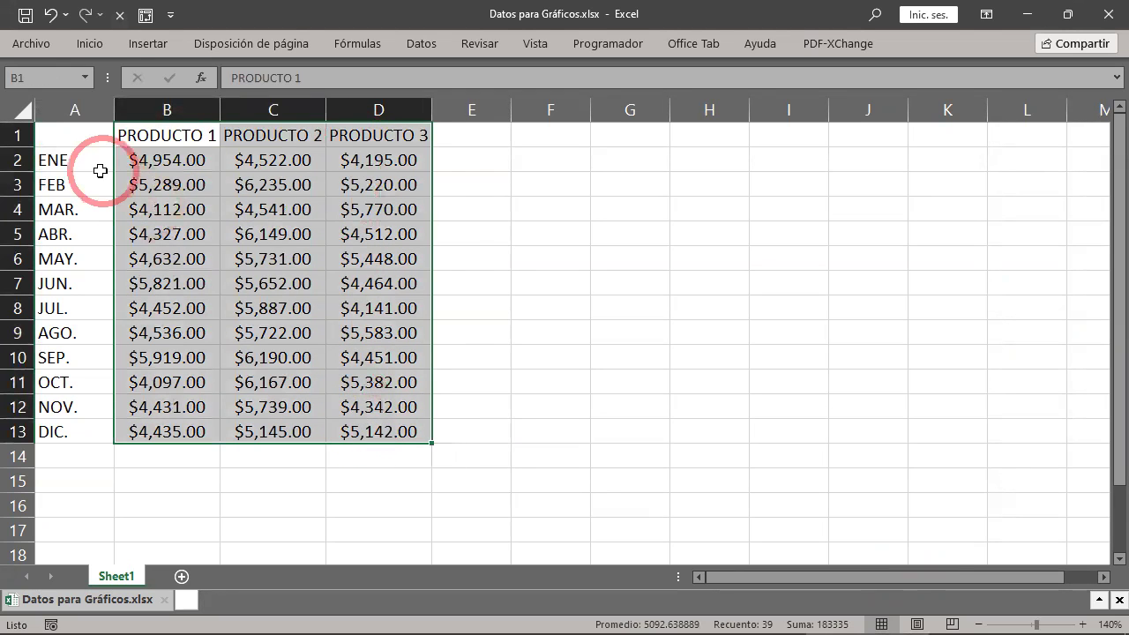
{"action": "mouse_move", "coordinate": [89, 159]}
{"action": "left_mouse_down"}
{"action": "mouse_move", "coordinate": [59, 391]}
{"action": "mouse_move", "coordinate": [76, 433]}
{"action": "left_mouse_up"}
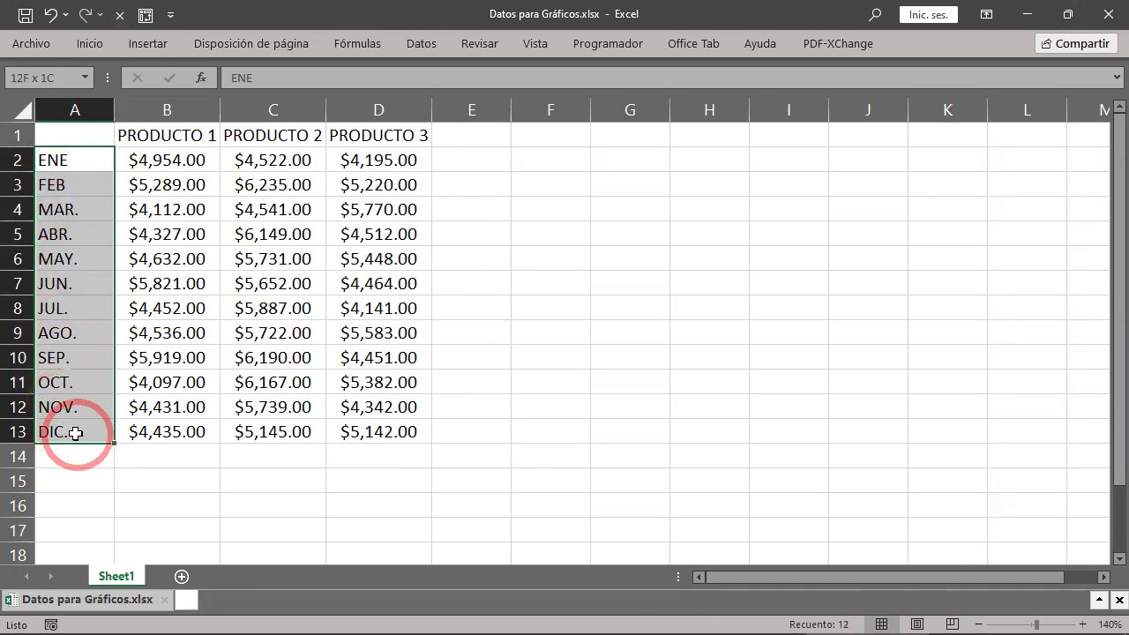
{"action": "left_click", "coordinate": [289, 247]}
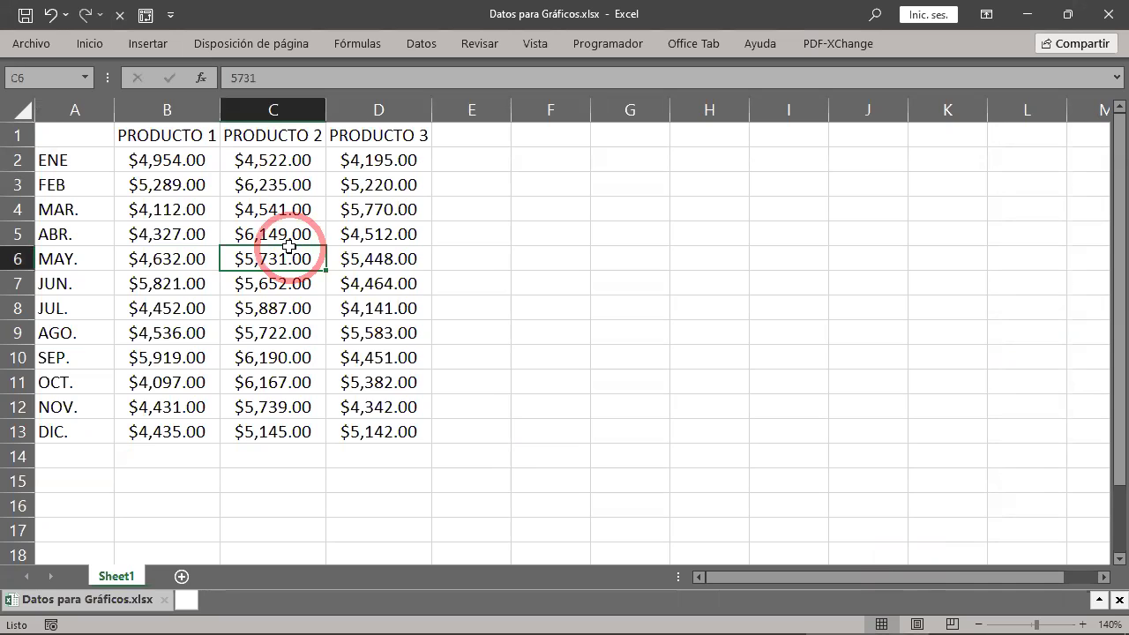
{"action": "mouse_move", "coordinate": [80, 134]}
{"action": "left_mouse_down"}
{"action": "mouse_move", "coordinate": [283, 418]}
{"action": "mouse_move", "coordinate": [376, 430]}
{"action": "left_mouse_up"}
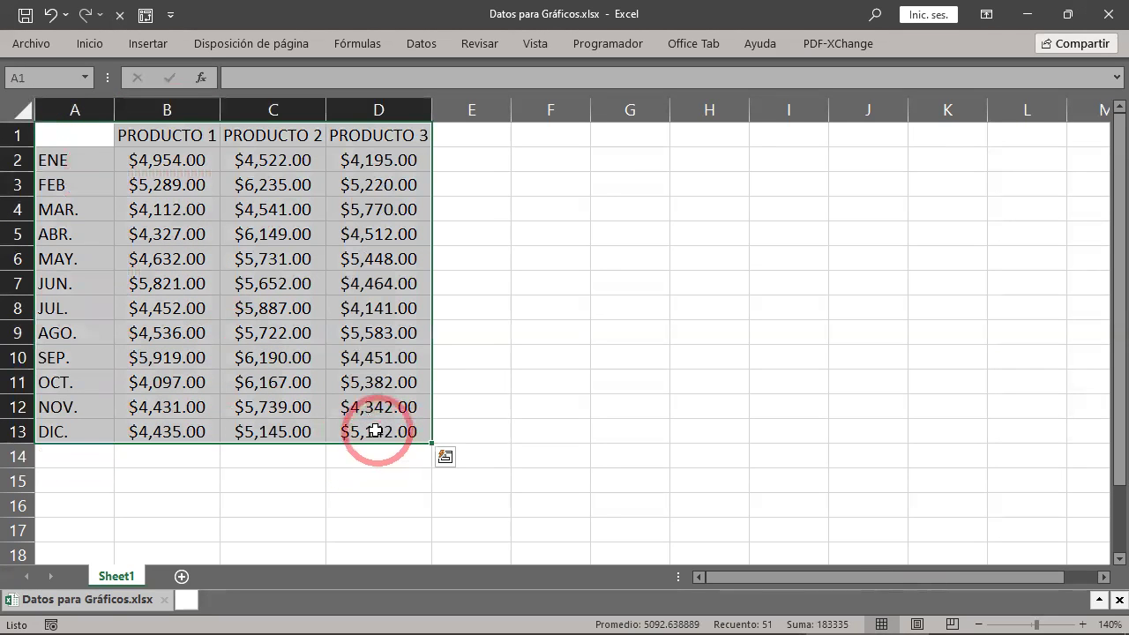
- Pin the Insertar ribbon and open Gráficos recomendados for the sales table
{"action": "left_click", "coordinate": [159, 47]}
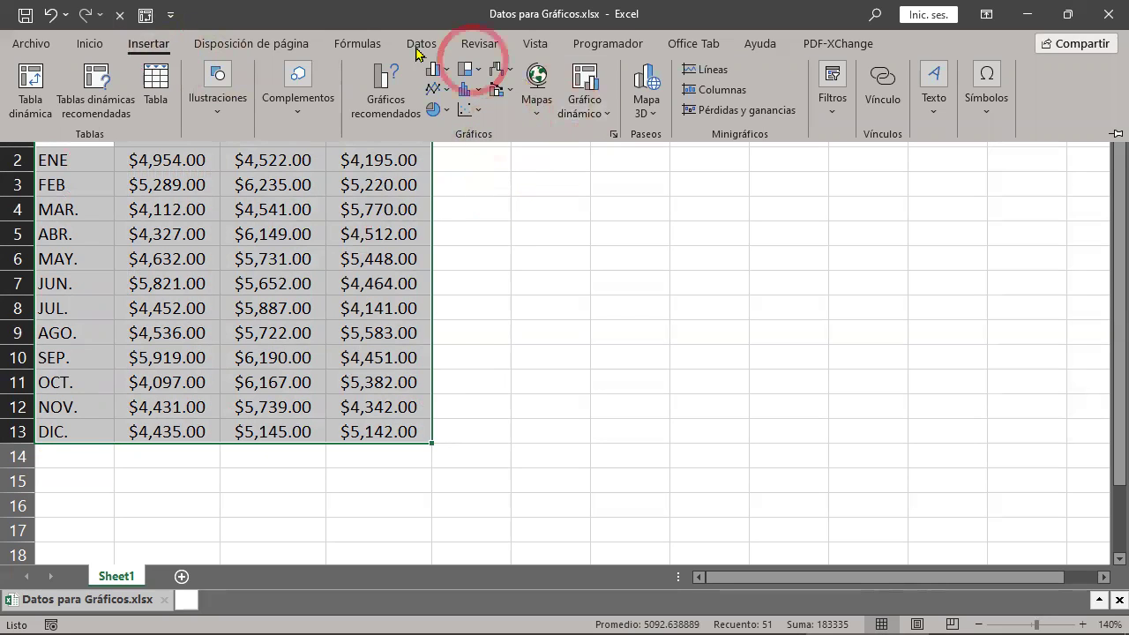
{"action": "double_click", "coordinate": [159, 47]}
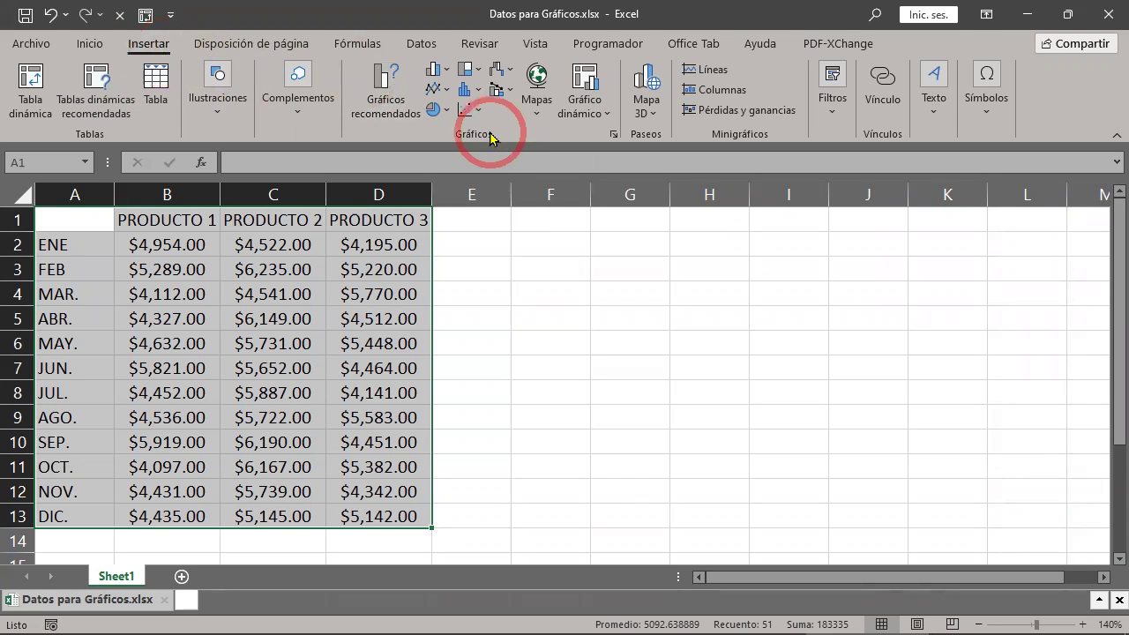
{"action": "left_click", "coordinate": [386, 92]}
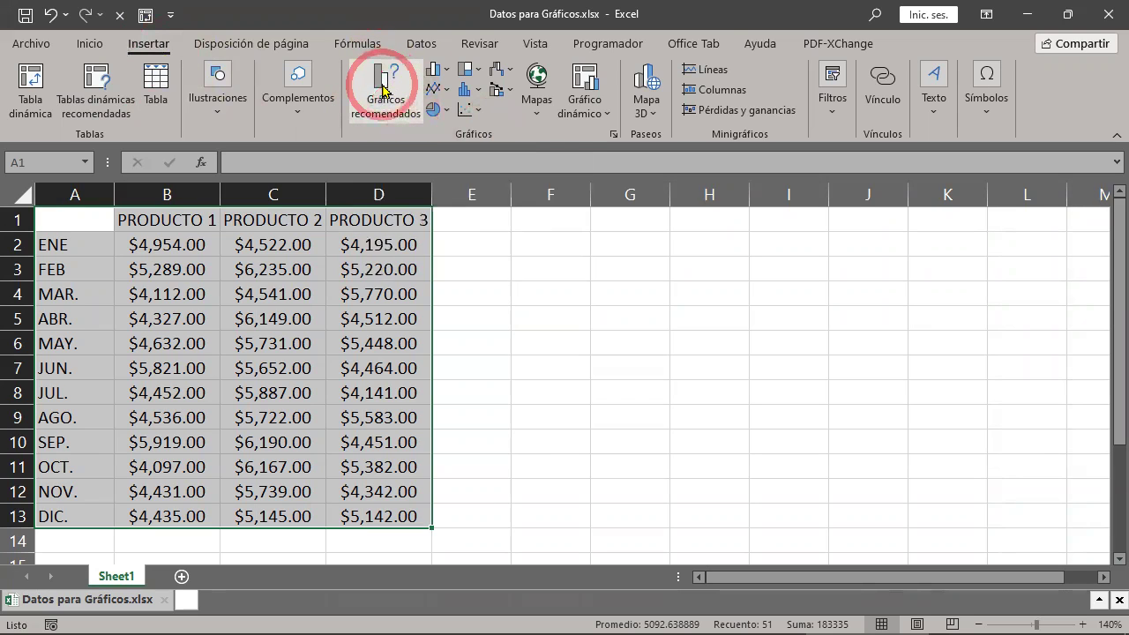
{"action": "left_click", "coordinate": [383, 93]}
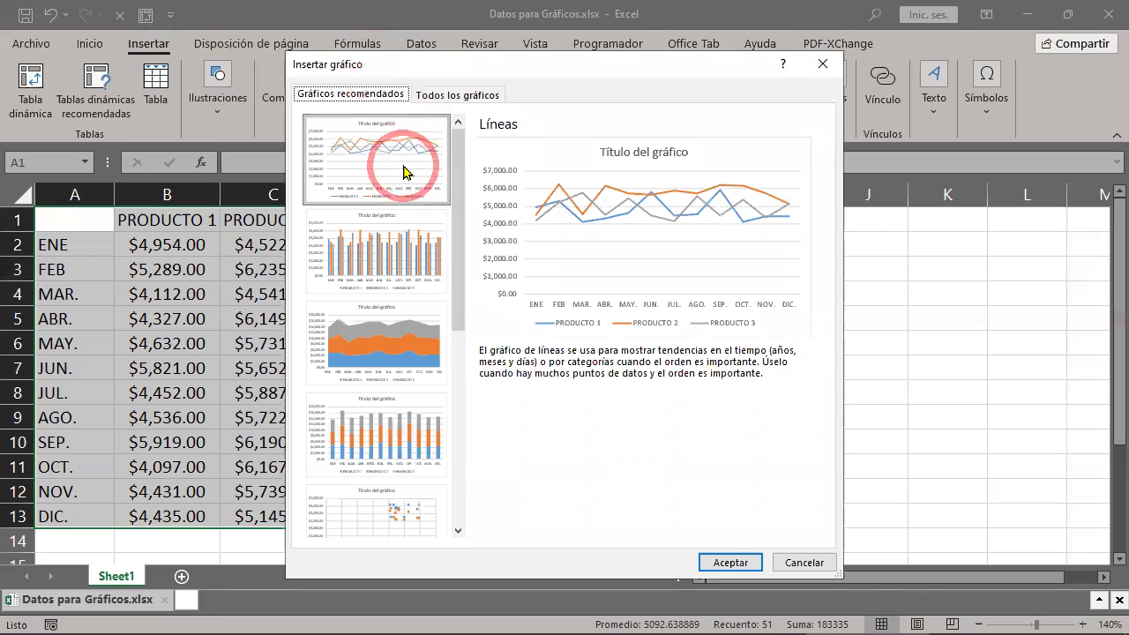
{"action": "mouse_move", "coordinate": [458, 173]}
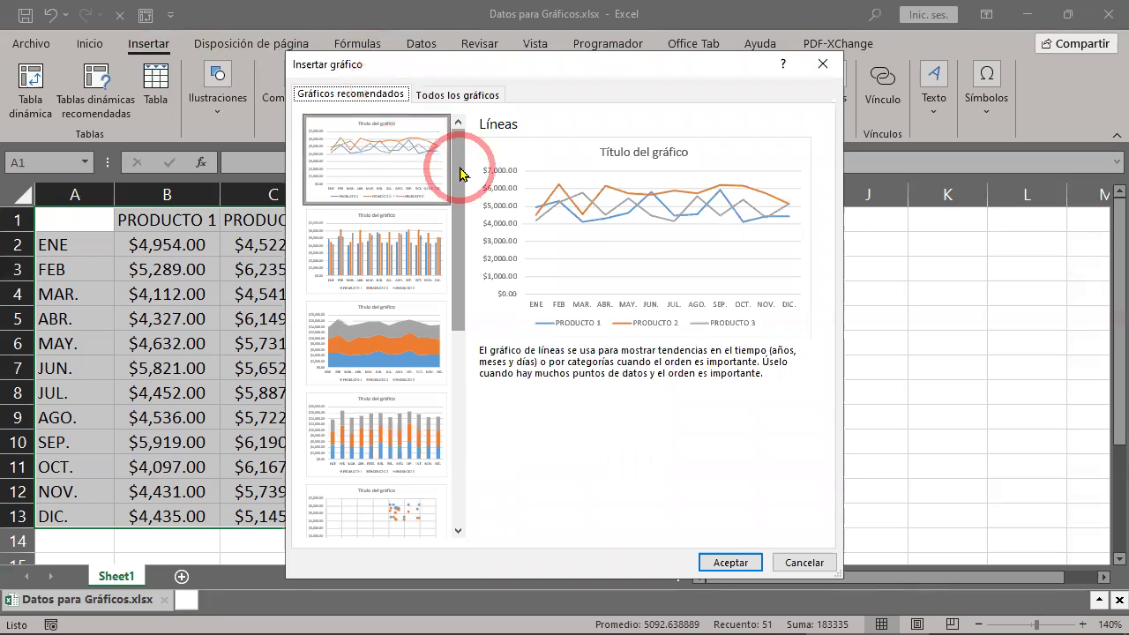
- Preview the line, clustered column, stacked area, 100% stacked, bubble, funnel and Pareto suggestions
{"action": "mouse_move", "coordinate": [460, 174]}
{"action": "left_mouse_down"}
{"action": "mouse_move", "coordinate": [445, 267]}
{"action": "mouse_move", "coordinate": [449, 147]}
{"action": "left_mouse_up"}
{"action": "left_click", "coordinate": [376, 157]}
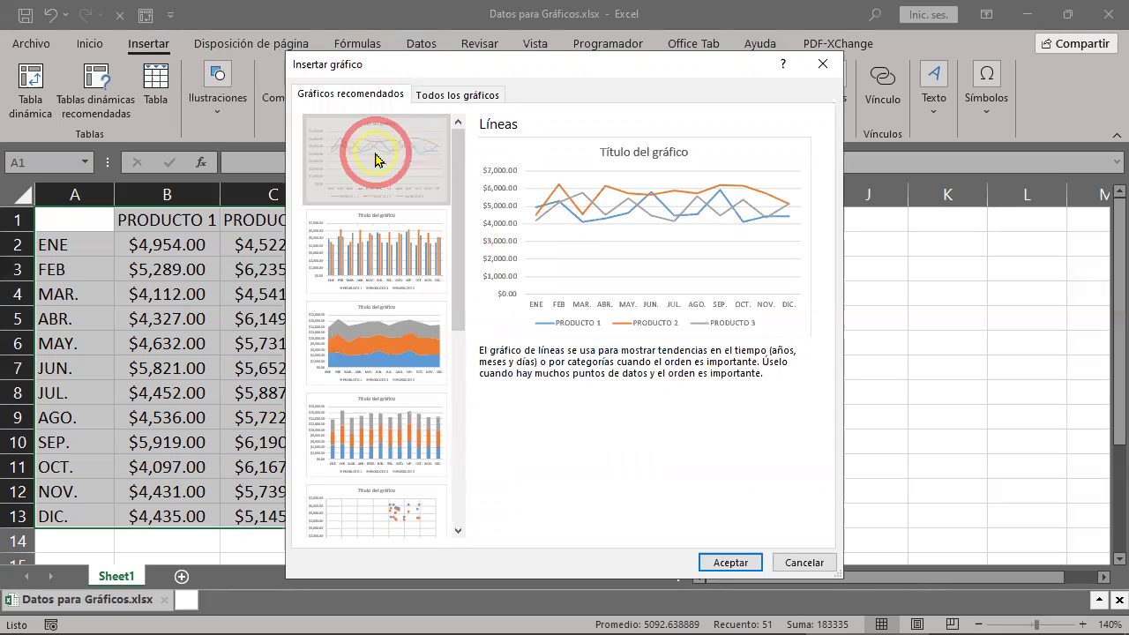
{"action": "left_click", "coordinate": [382, 276]}
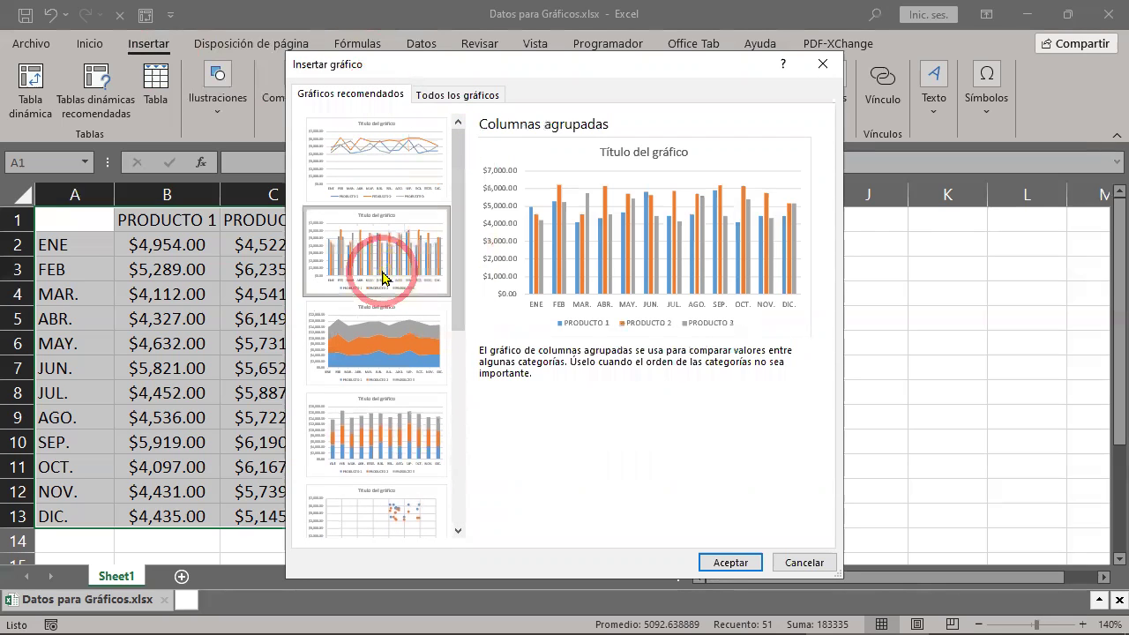
{"action": "left_click", "coordinate": [375, 351]}
{"action": "scroll", "coordinate": [376, 351], "scroll_direction": "down", "scroll_amount": 3}
{"action": "left_click", "coordinate": [391, 189]}
{"action": "left_click", "coordinate": [364, 317]}
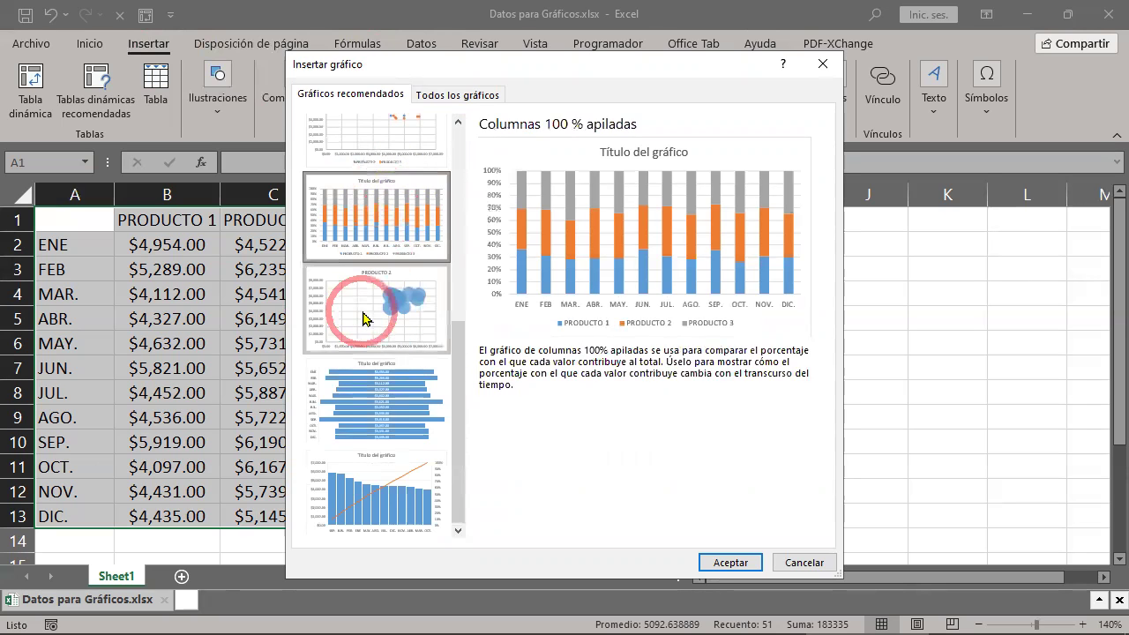
{"action": "left_click", "coordinate": [362, 401]}
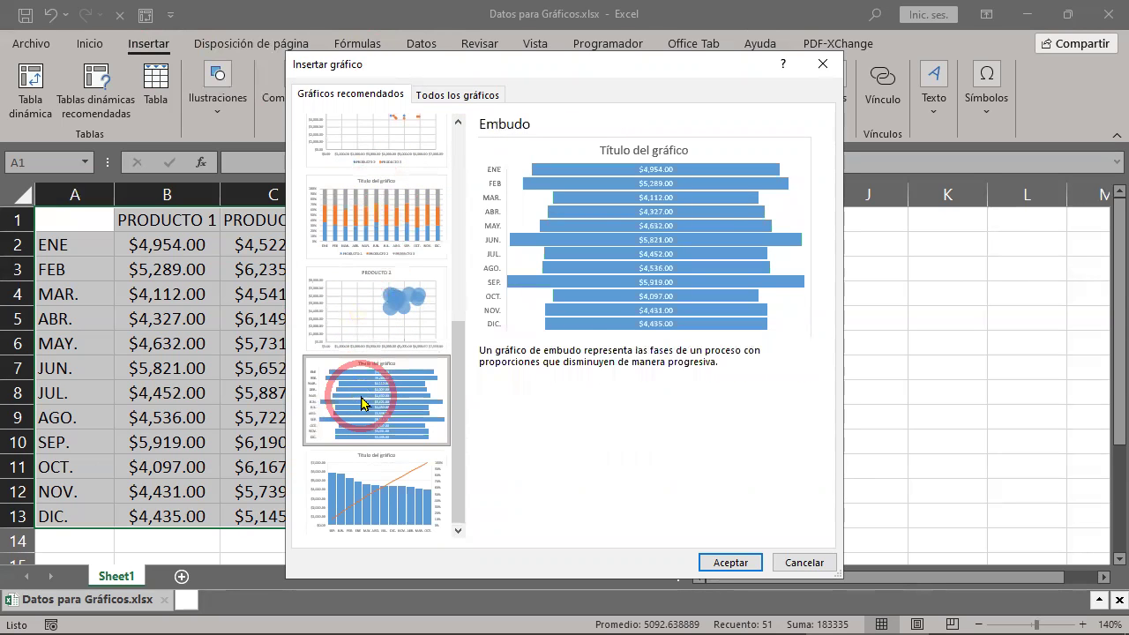
{"action": "left_click", "coordinate": [331, 485]}
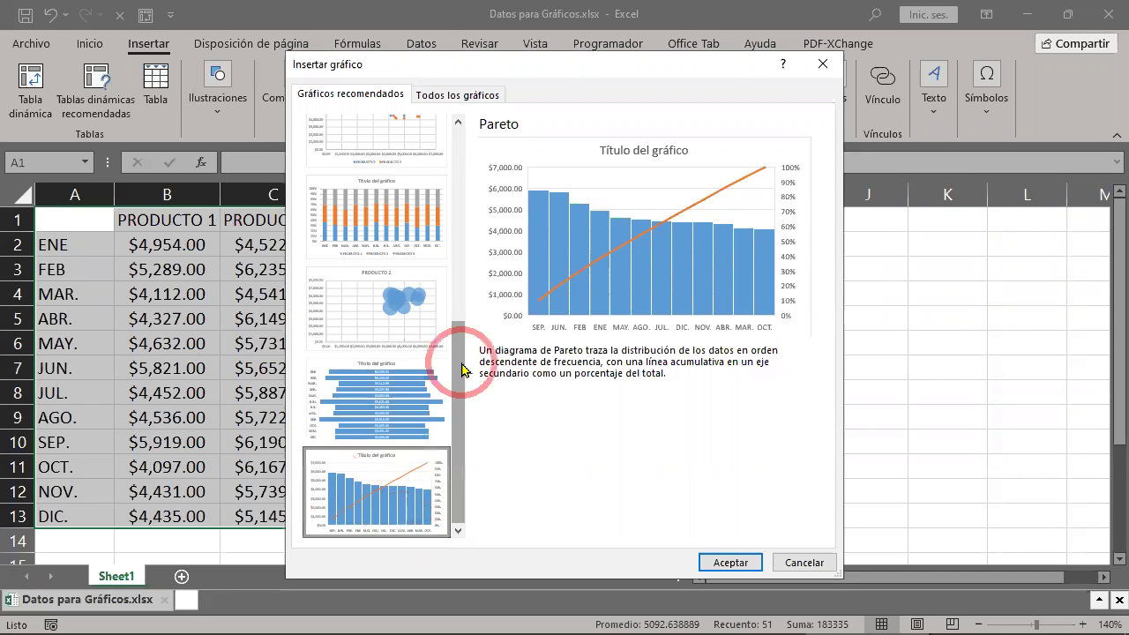
{"action": "left_click_drag", "start_coordinate": [458, 372], "coordinate": [539, 157]}
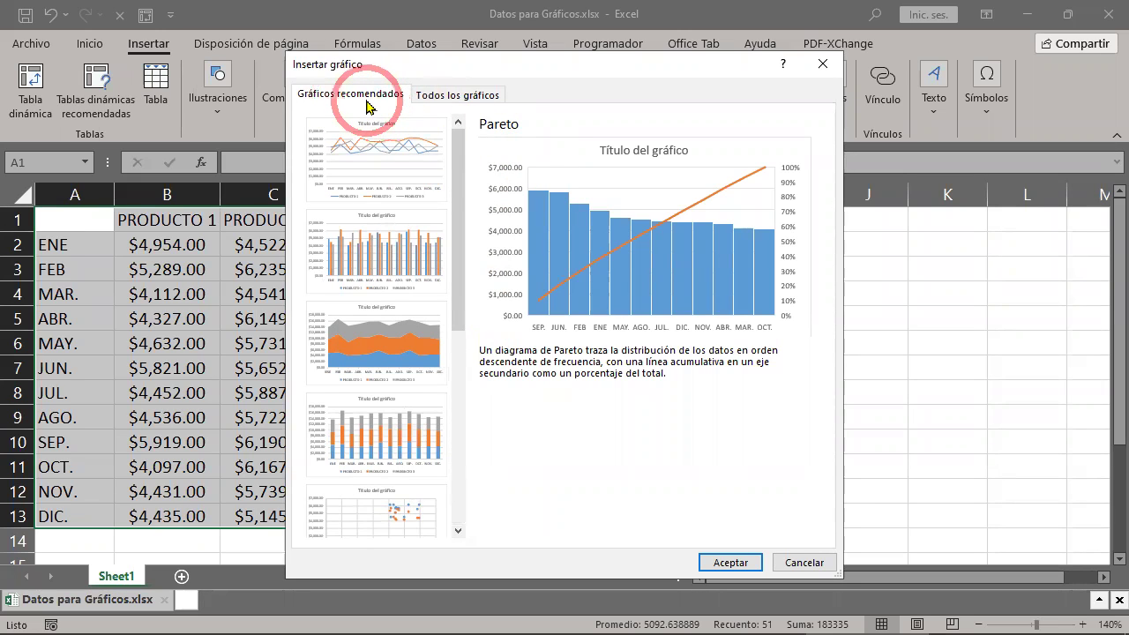
- Browse the All Charts list through Recent, Templates, Column, Line and Pie
{"action": "left_click", "coordinate": [444, 95]}
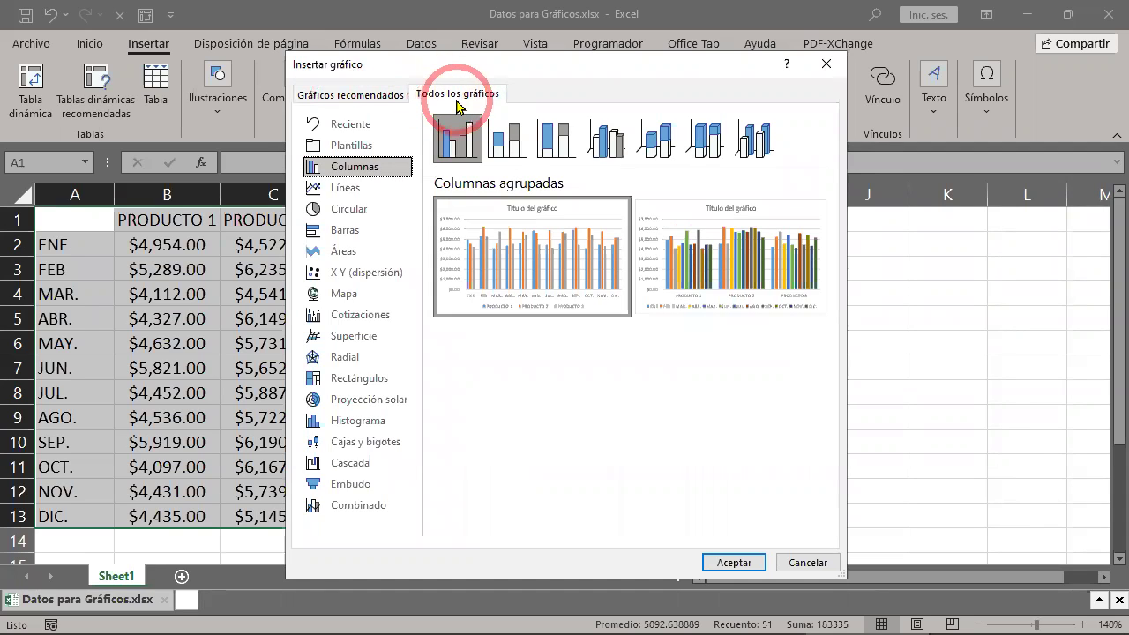
{"action": "left_click", "coordinate": [396, 126]}
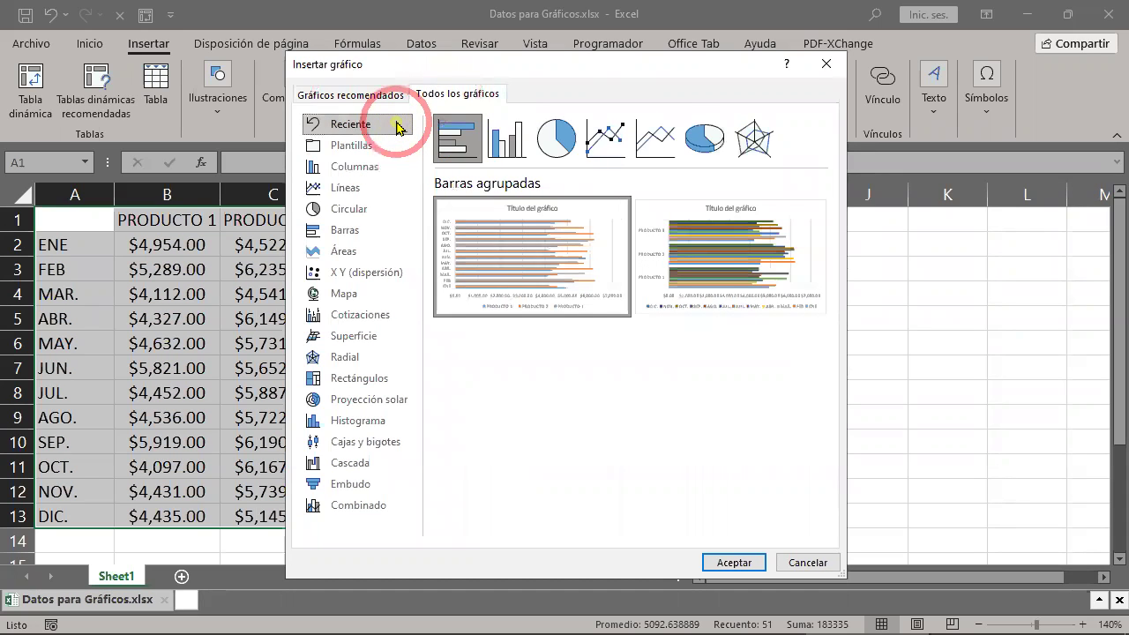
{"action": "left_click", "coordinate": [360, 152]}
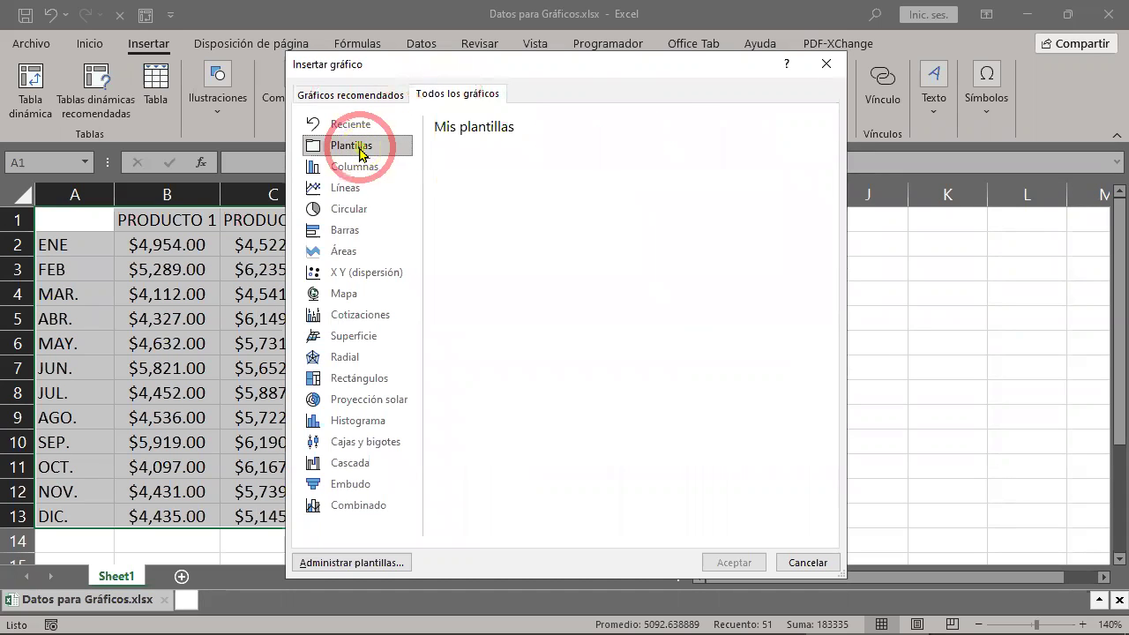
{"action": "left_click", "coordinate": [373, 173]}
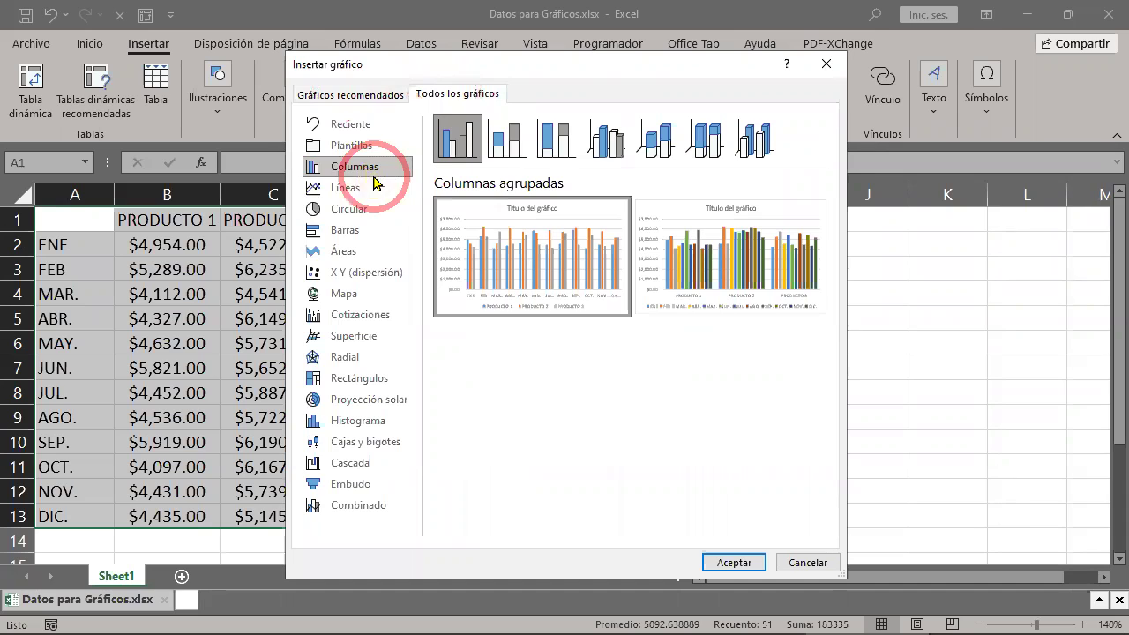
{"action": "left_click", "coordinate": [368, 189]}
{"action": "left_click", "coordinate": [371, 214]}
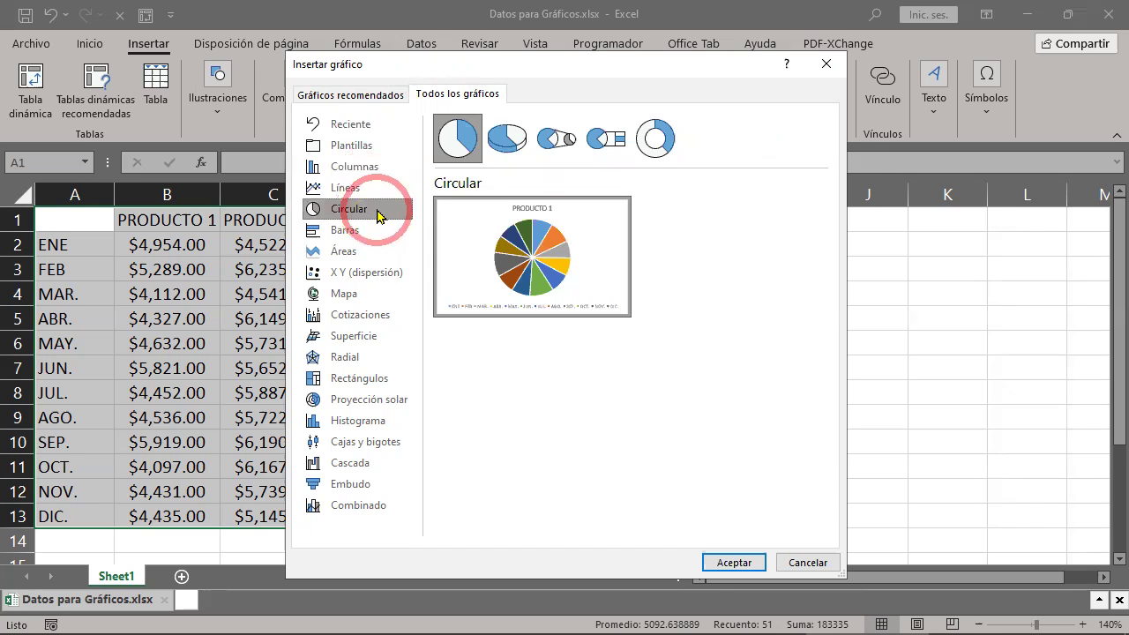
- Preview the Column, Line, Pie, Bar, Area, XY scatter and Map chart categories
{"action": "left_click", "coordinate": [365, 171]}
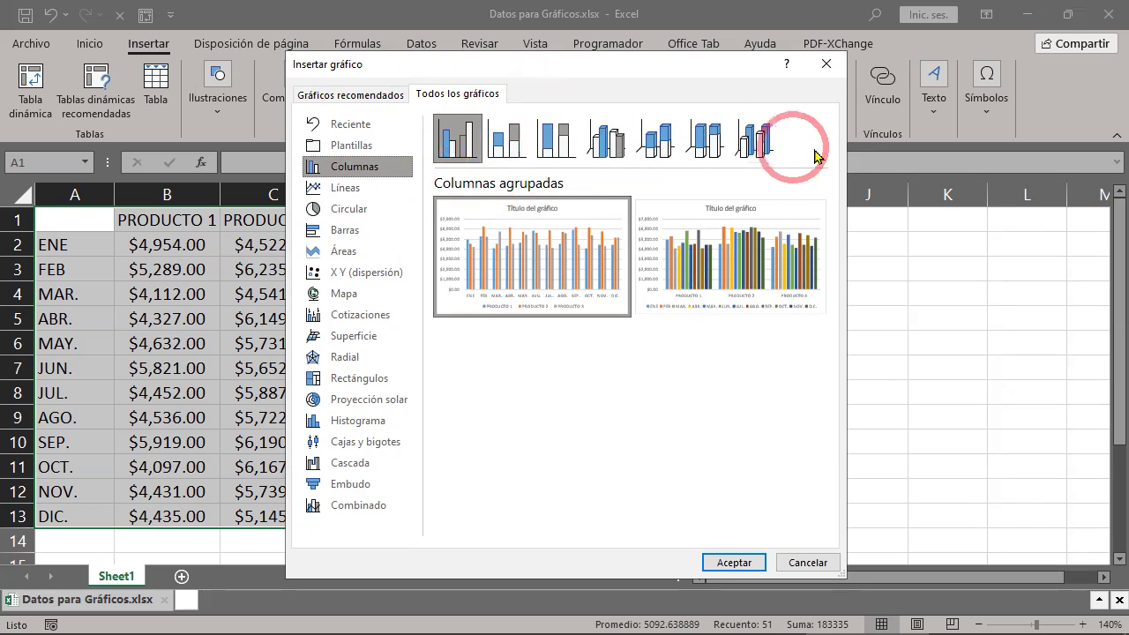
{"action": "left_click", "coordinate": [340, 188]}
{"action": "left_click", "coordinate": [344, 215]}
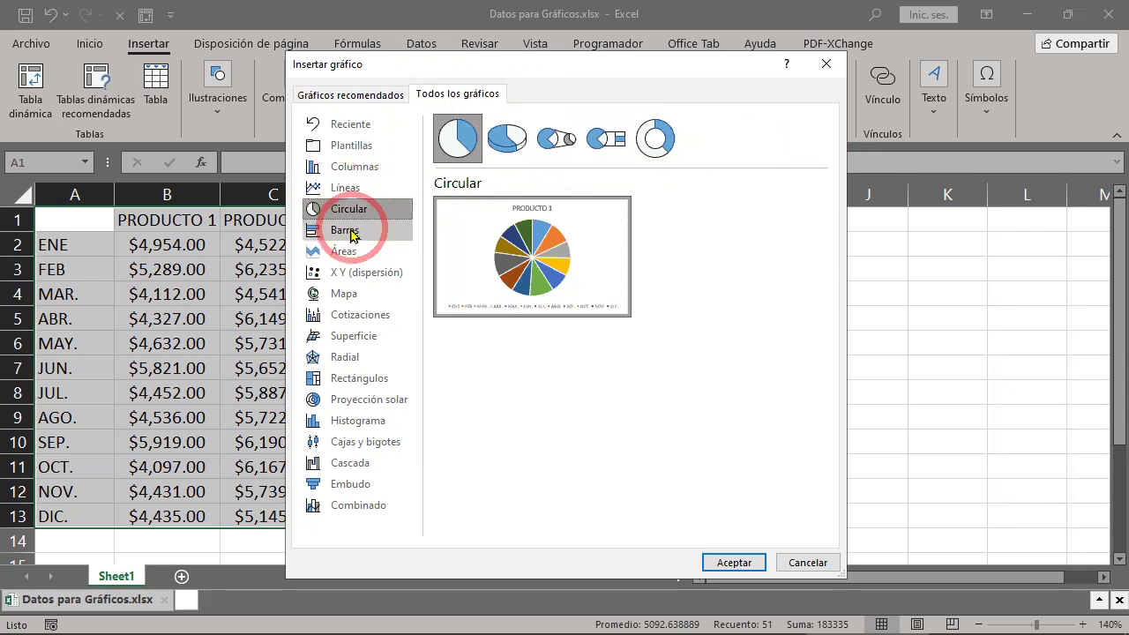
{"action": "left_click", "coordinate": [352, 234]}
{"action": "left_click", "coordinate": [351, 251]}
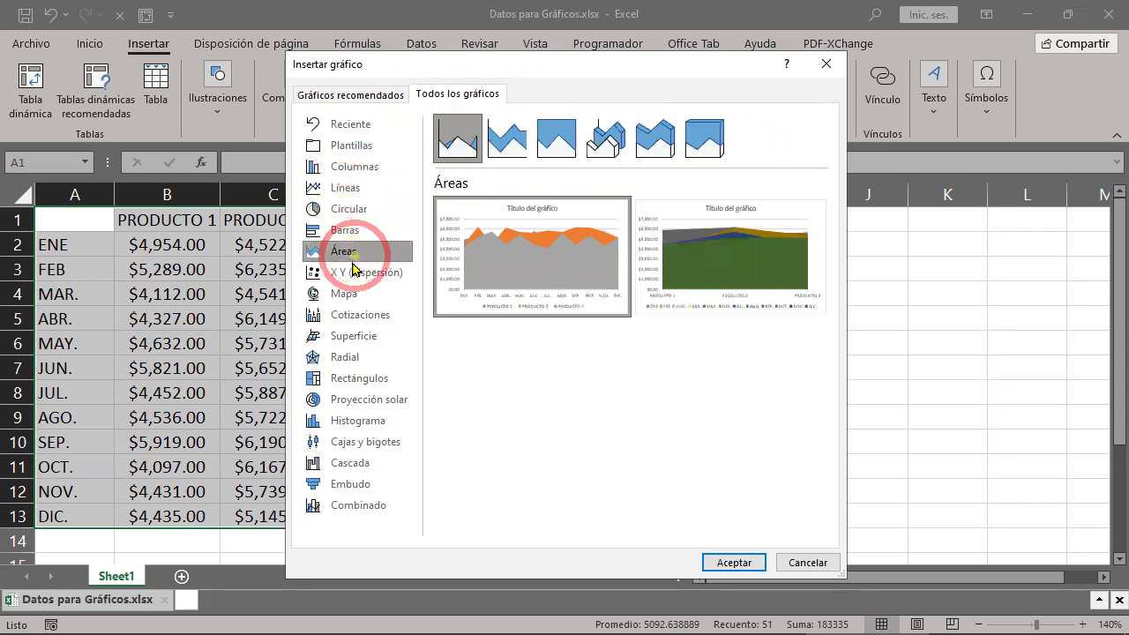
{"action": "left_click", "coordinate": [353, 272]}
{"action": "left_click", "coordinate": [352, 296]}
{"action": "mouse_move", "coordinate": [532, 255]}
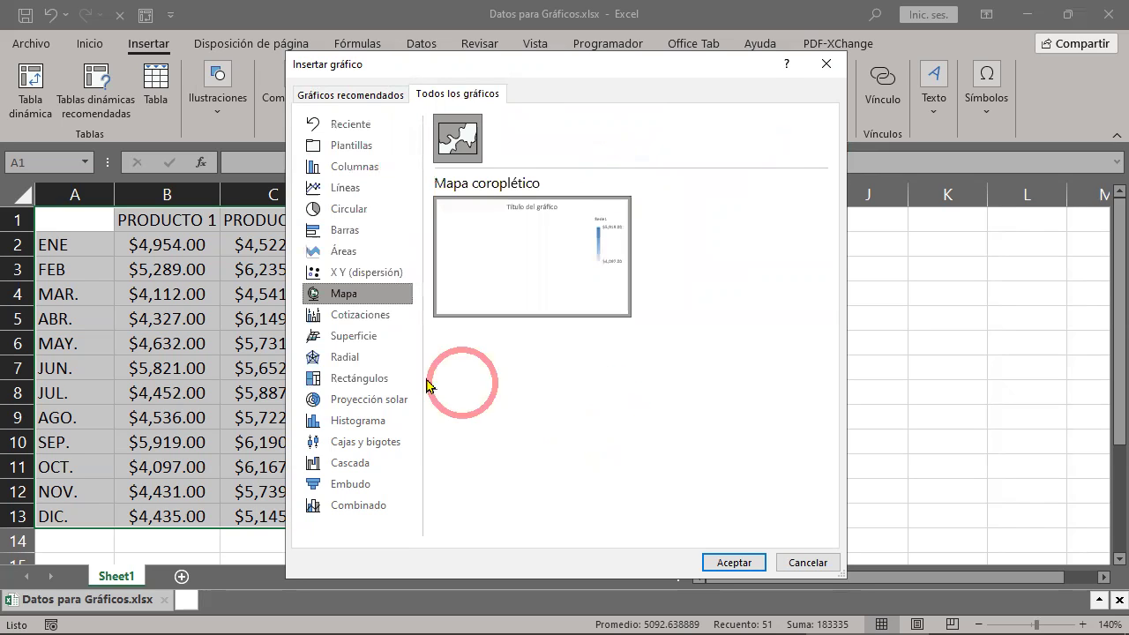
- Preview Stock, Surface, Radar, Treemap, Sunburst, Histogram, Box and Whisker, Waterfall, Funnel and Combo charts
{"action": "left_click", "coordinate": [344, 318]}
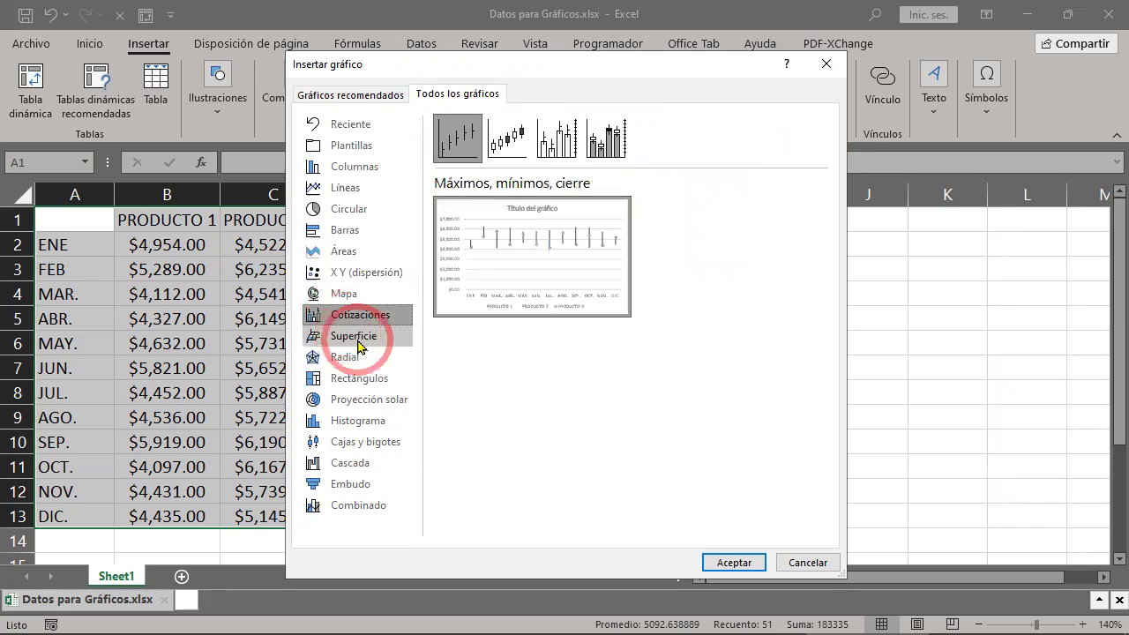
{"action": "left_click", "coordinate": [357, 342]}
{"action": "left_click", "coordinate": [355, 357]}
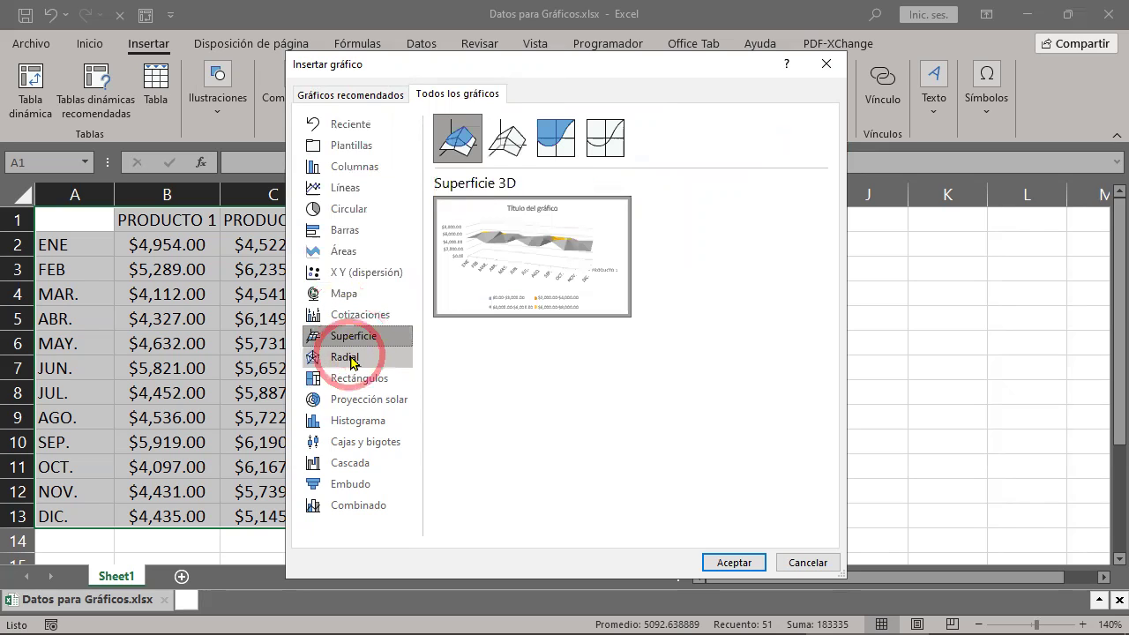
{"action": "left_click", "coordinate": [362, 379]}
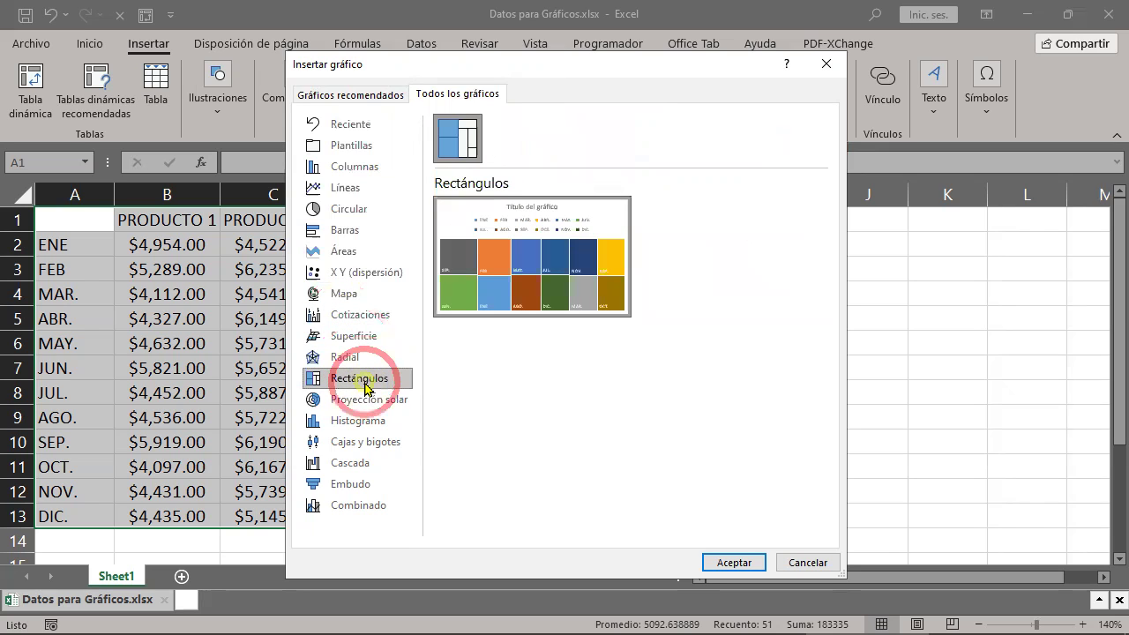
{"action": "left_click", "coordinate": [371, 401]}
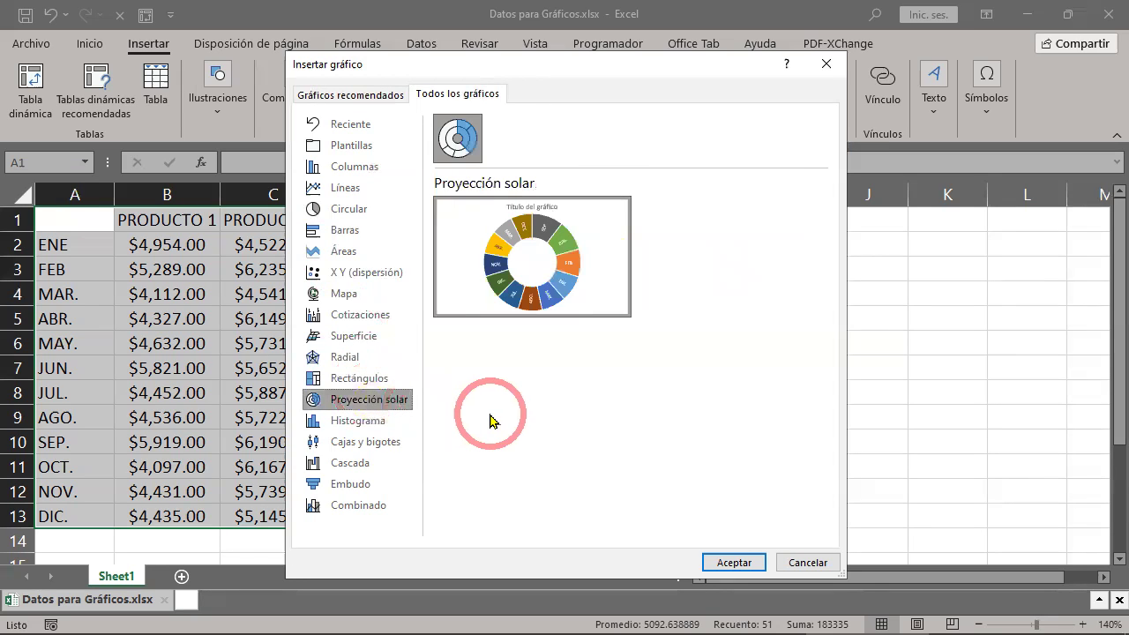
{"action": "left_click", "coordinate": [350, 422]}
{"action": "left_click", "coordinate": [357, 443]}
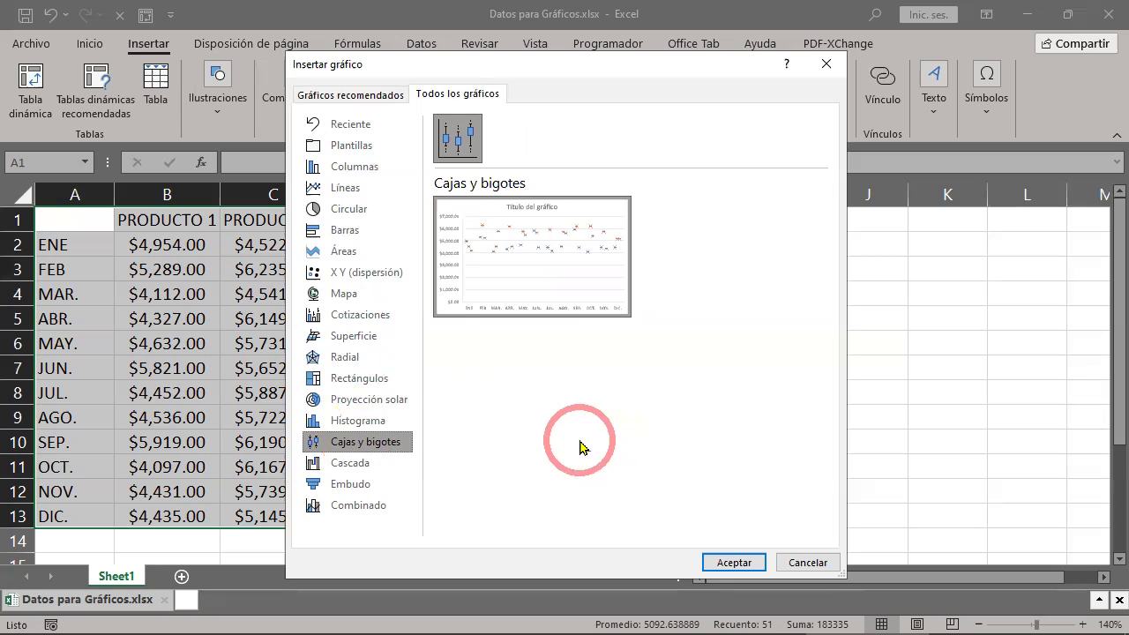
{"action": "left_click", "coordinate": [333, 464]}
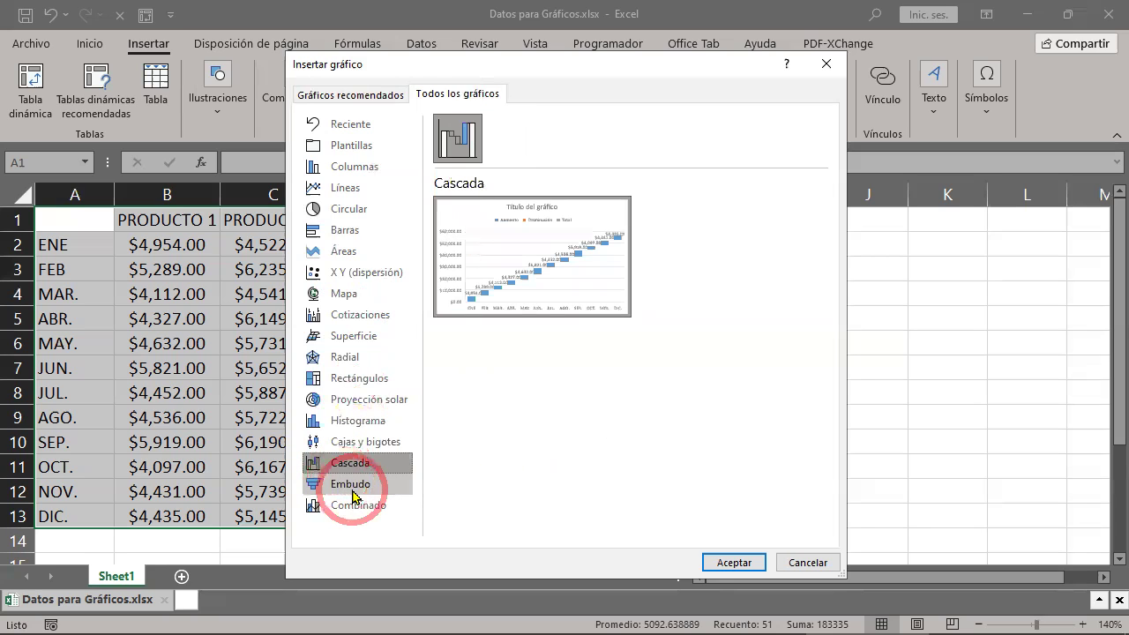
{"action": "left_click", "coordinate": [347, 486]}
{"action": "left_click", "coordinate": [352, 508]}
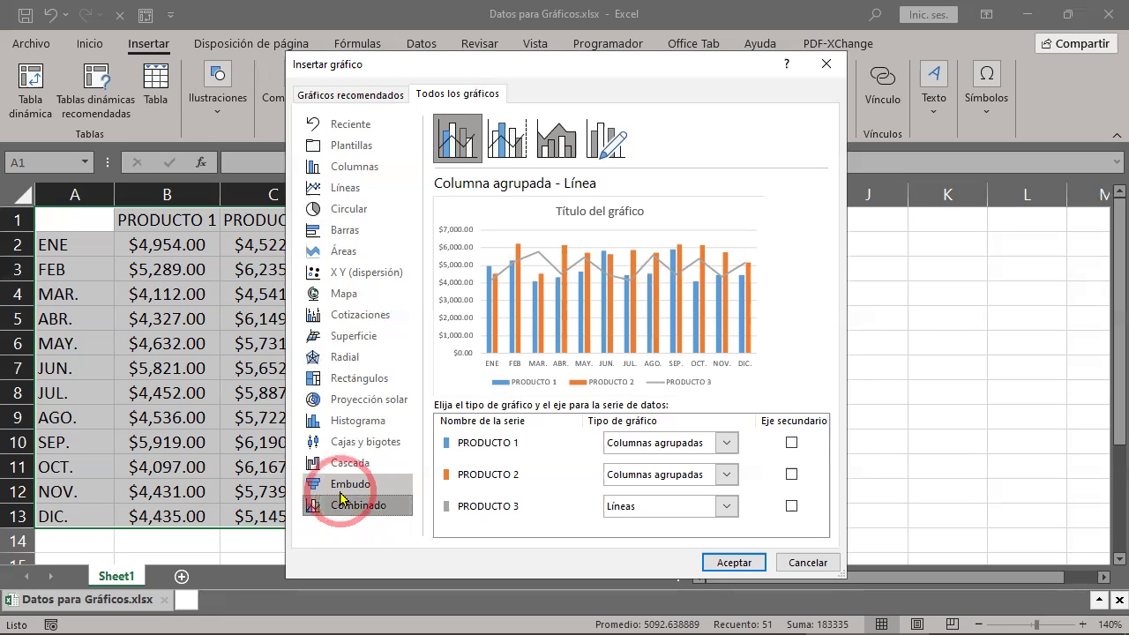
- Revisit the Funnel, Box and Whisker, Histogram and Sunburst previews
{"action": "left_click", "coordinate": [341, 487]}
{"action": "left_click", "coordinate": [352, 444]}
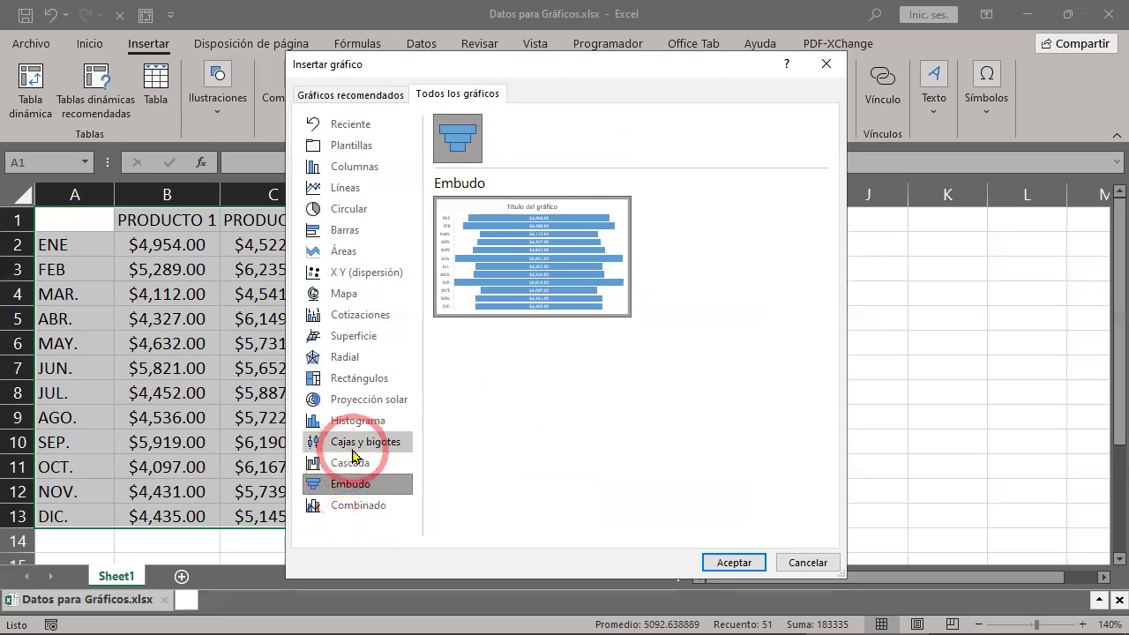
{"action": "left_click", "coordinate": [354, 425]}
{"action": "left_click", "coordinate": [365, 402]}
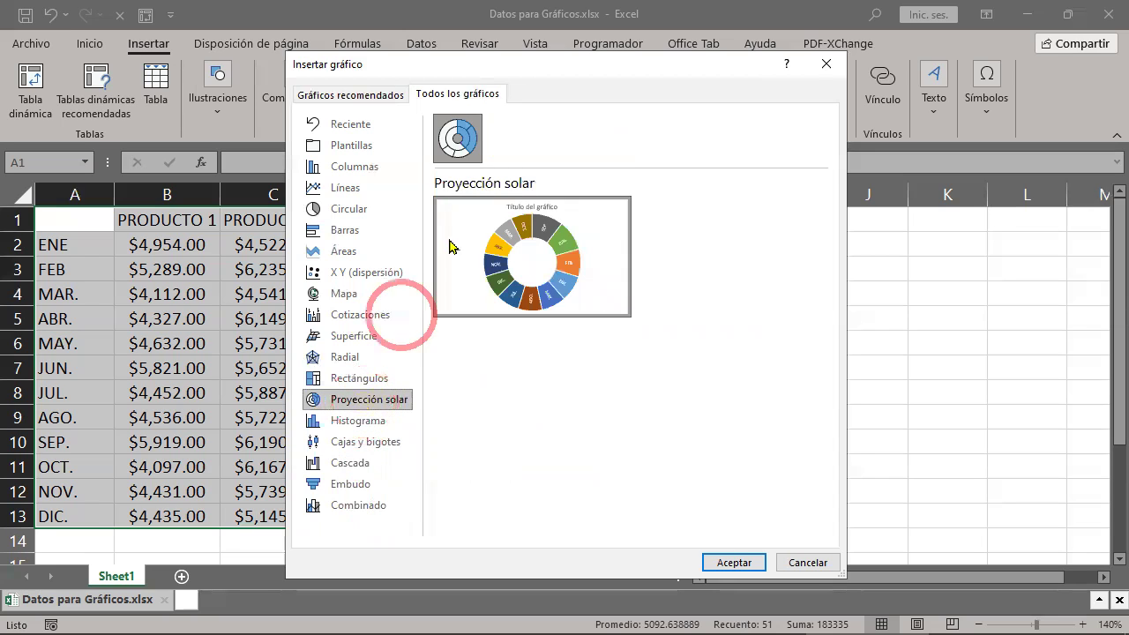
- Insert a Clustered Column chart grouped by month for the three products
{"action": "left_click", "coordinate": [363, 169]}
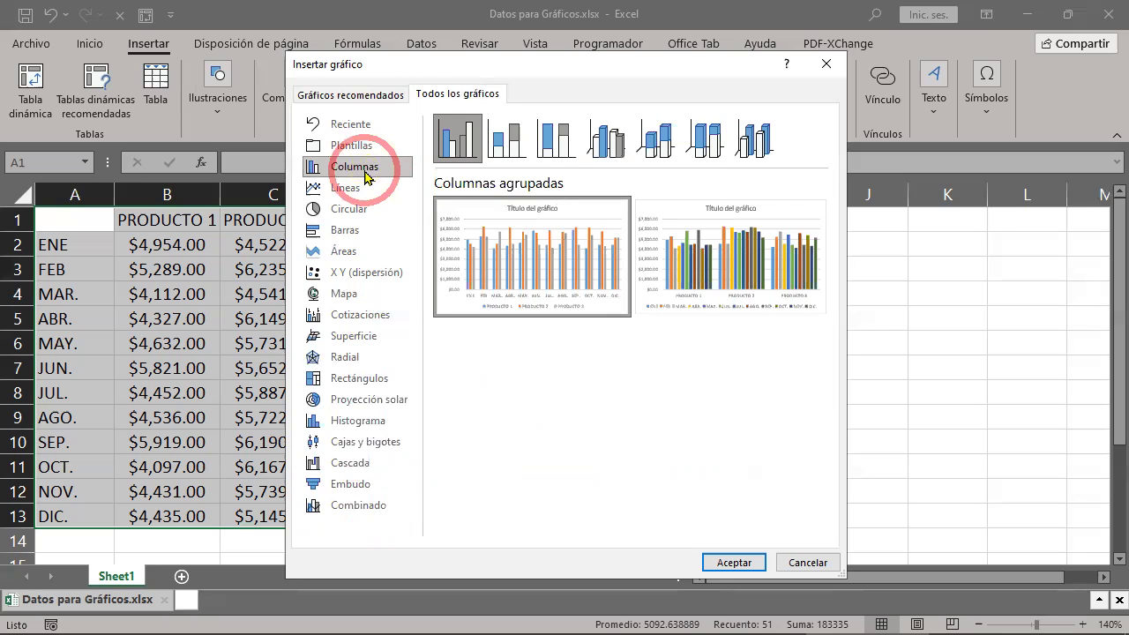
{"action": "left_click", "coordinate": [540, 265]}
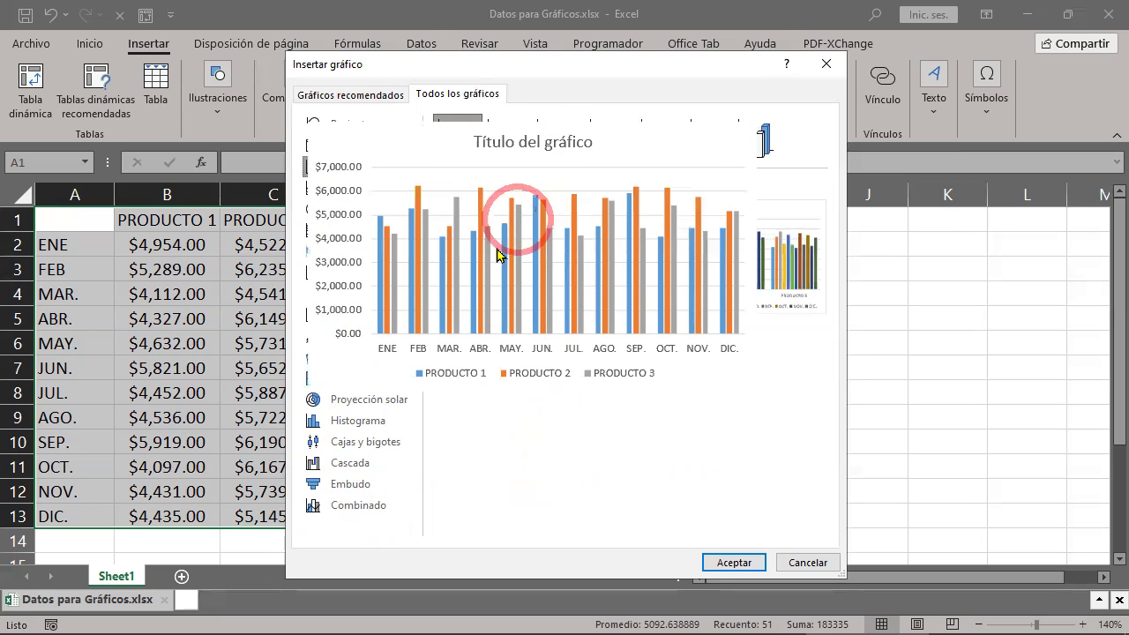
{"action": "left_click", "coordinate": [572, 510]}
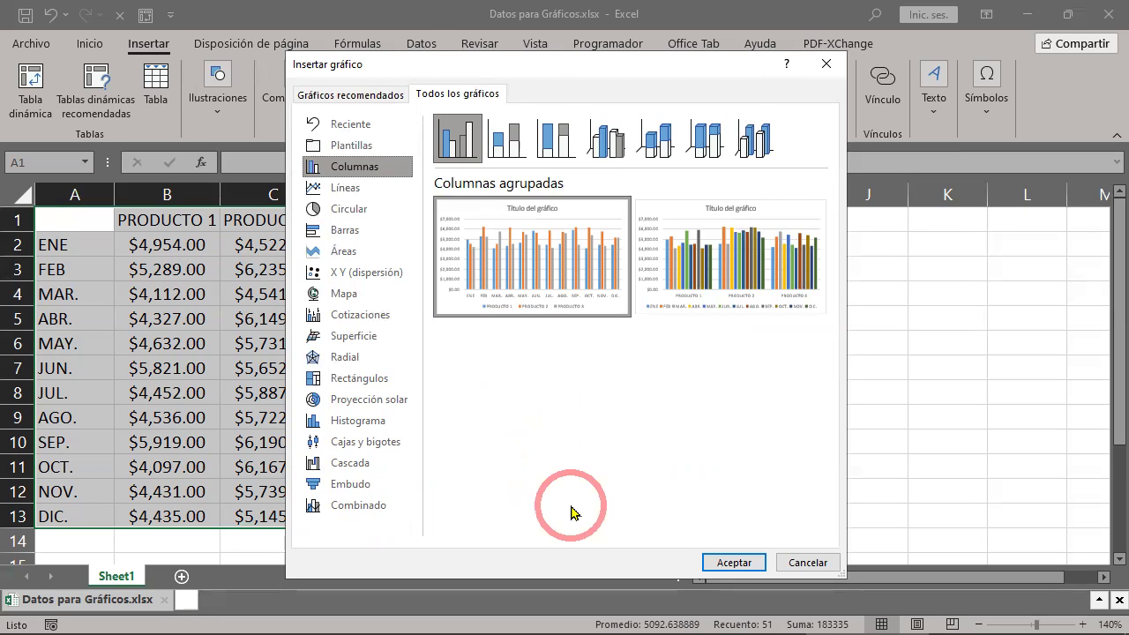
{"action": "left_click", "coordinate": [737, 564]}
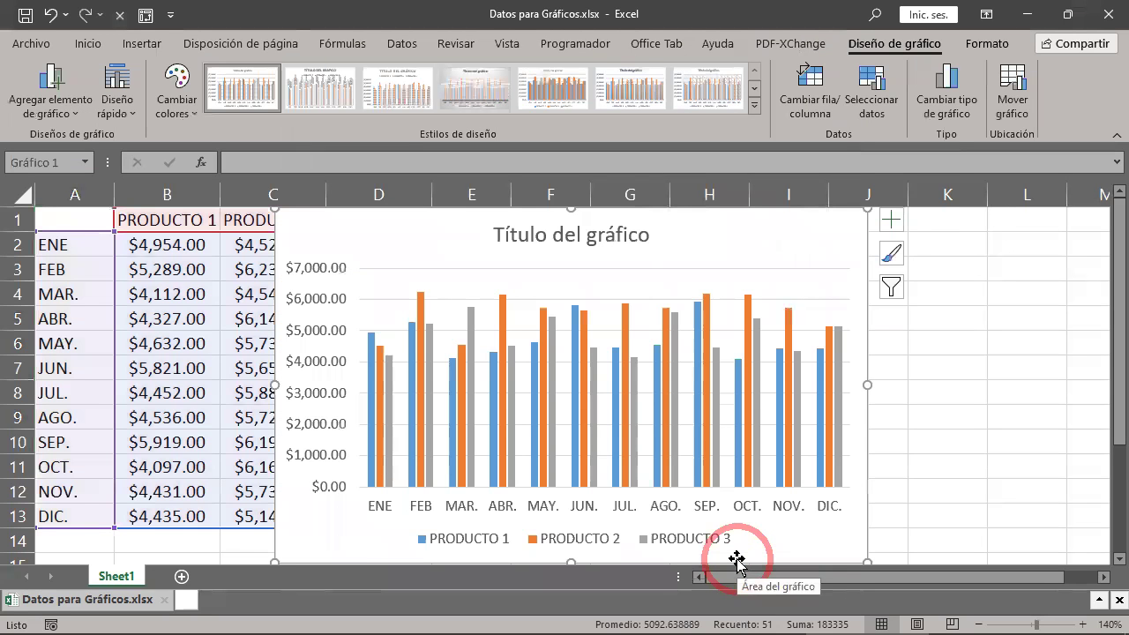
- Move the column chart to columns E–L beside the sales table, then deselect it
{"action": "left_click", "coordinate": [385, 233]}
{"action": "left_click_drag", "start_coordinate": [385, 234], "coordinate": [579, 242]}
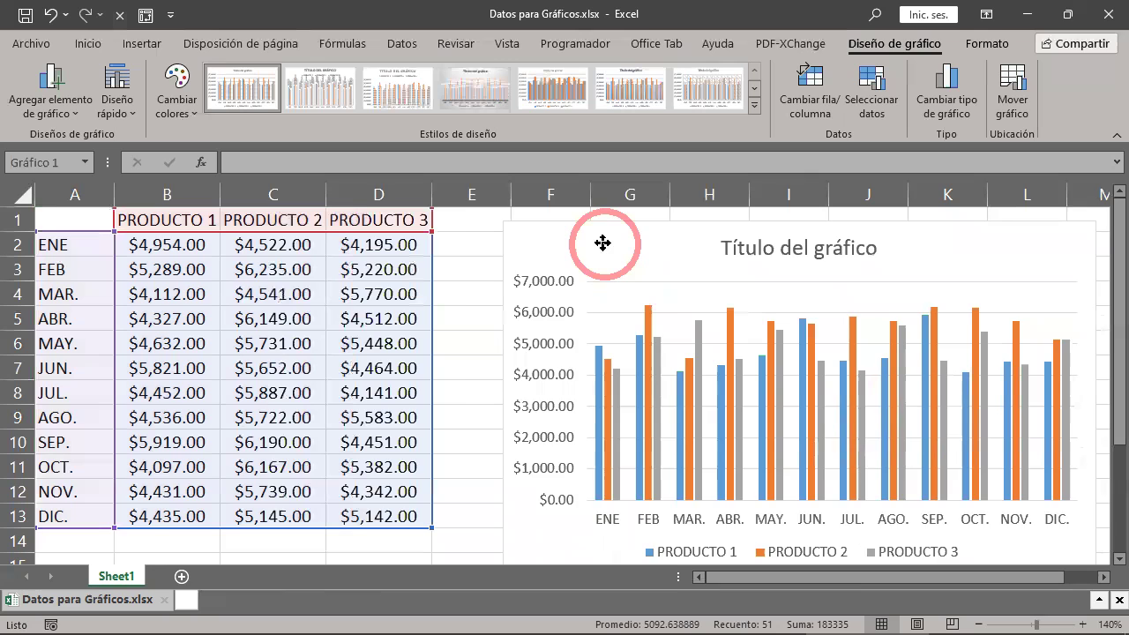
{"action": "left_click_drag", "start_coordinate": [580, 242], "coordinate": [574, 240]}
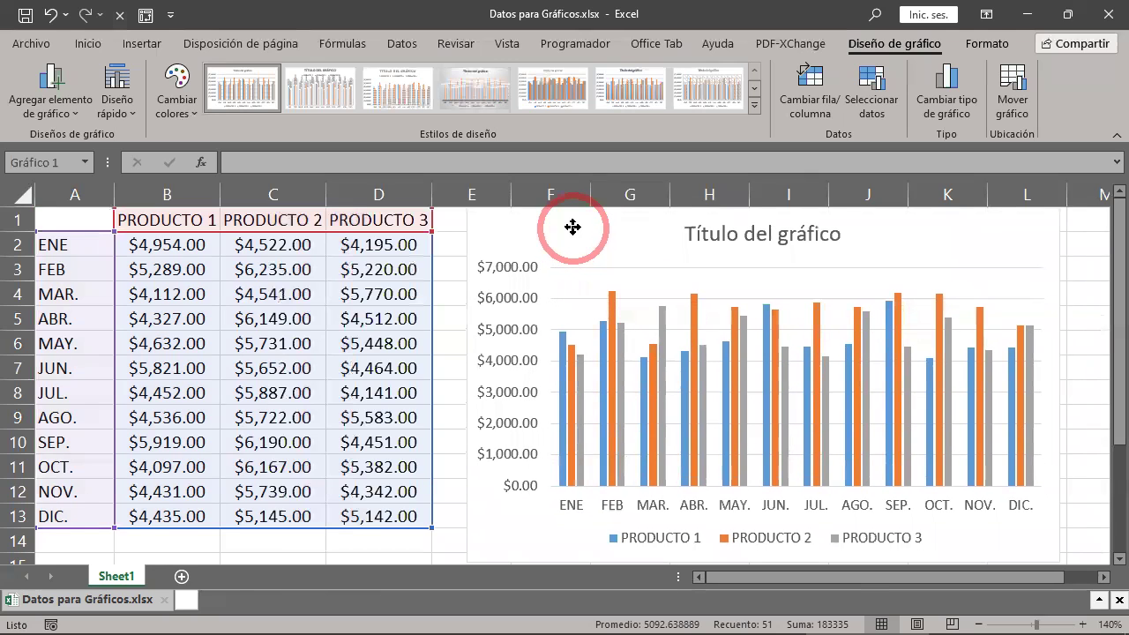
{"action": "mouse_move", "coordinate": [778, 414]}
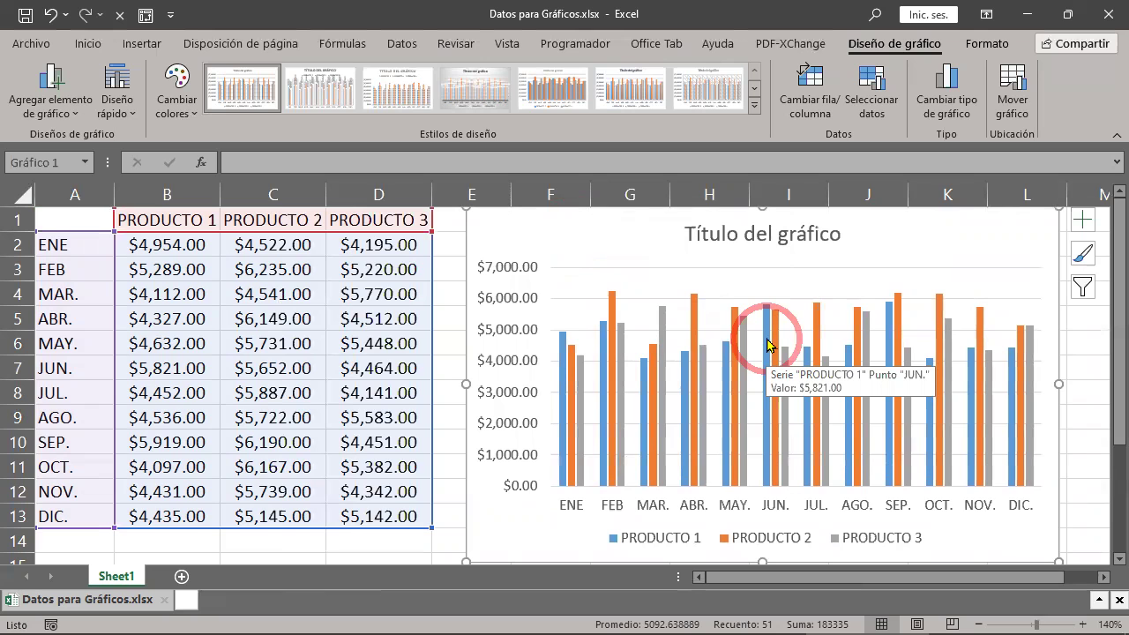
{"action": "left_click", "coordinate": [261, 295]}
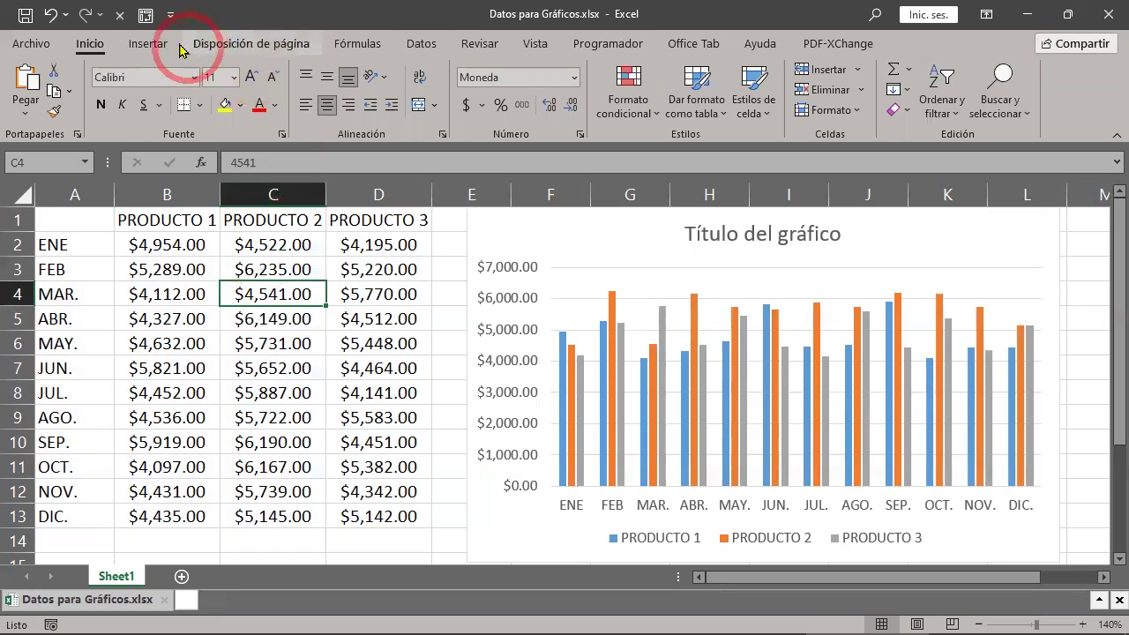
- Insert a Barra 3D agrupada chart from the Insertar column/bar chart dropdown
{"action": "left_click", "coordinate": [150, 44]}
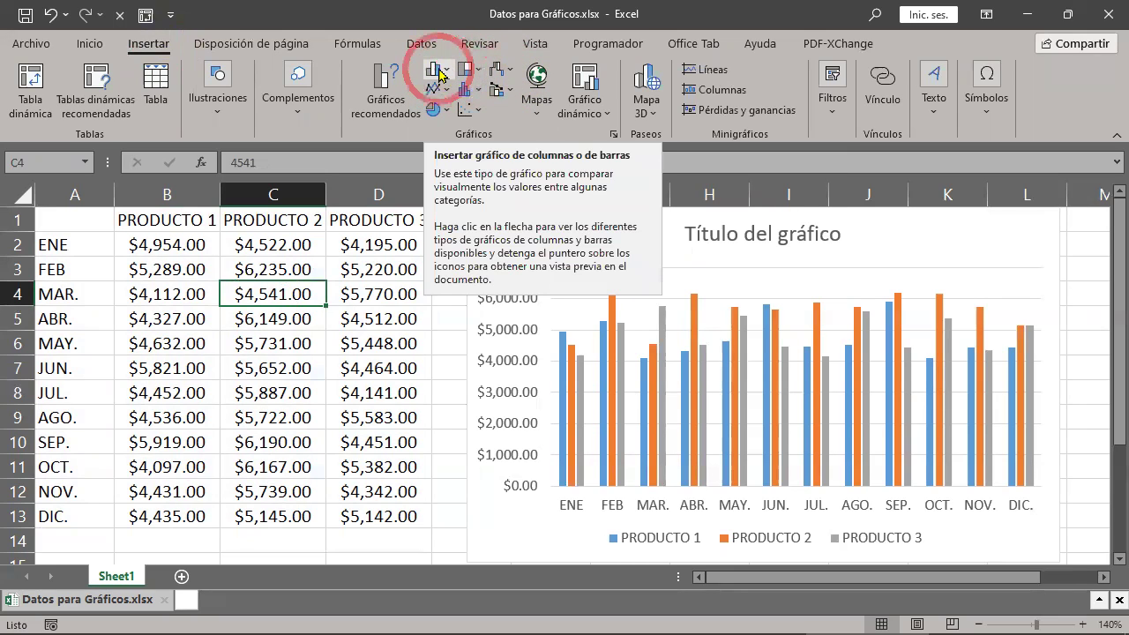
{"action": "left_click", "coordinate": [439, 74]}
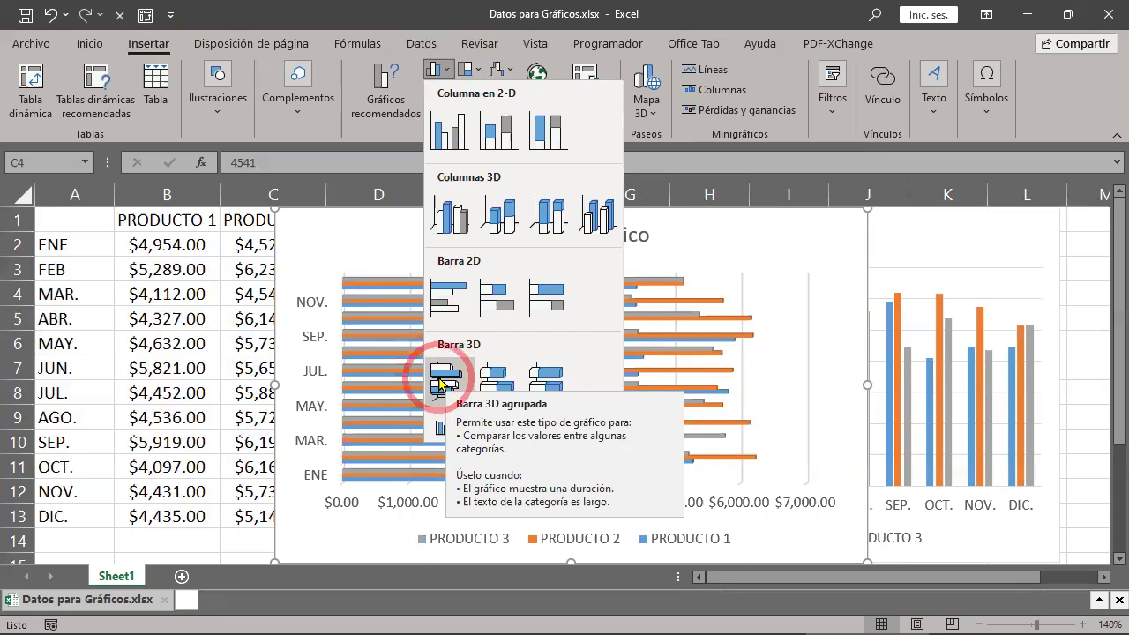
{"action": "left_click", "coordinate": [440, 379]}
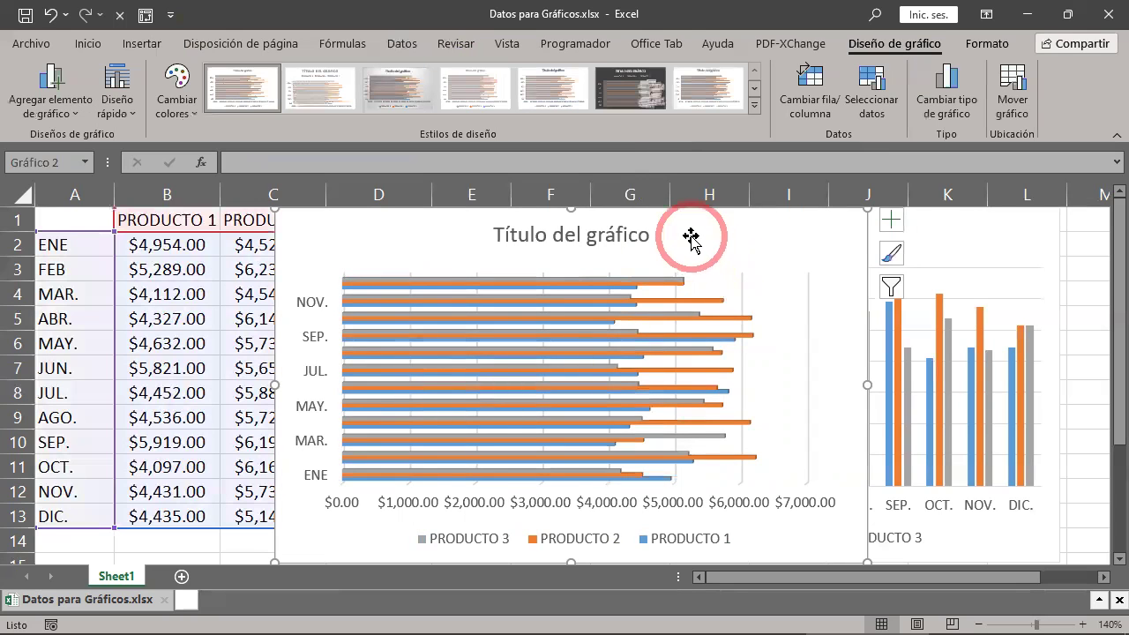
- Move the 3D clustered bar chart off the data to sit below the column chart
{"action": "left_click_drag", "start_coordinate": [728, 289], "coordinate": [811, 557]}
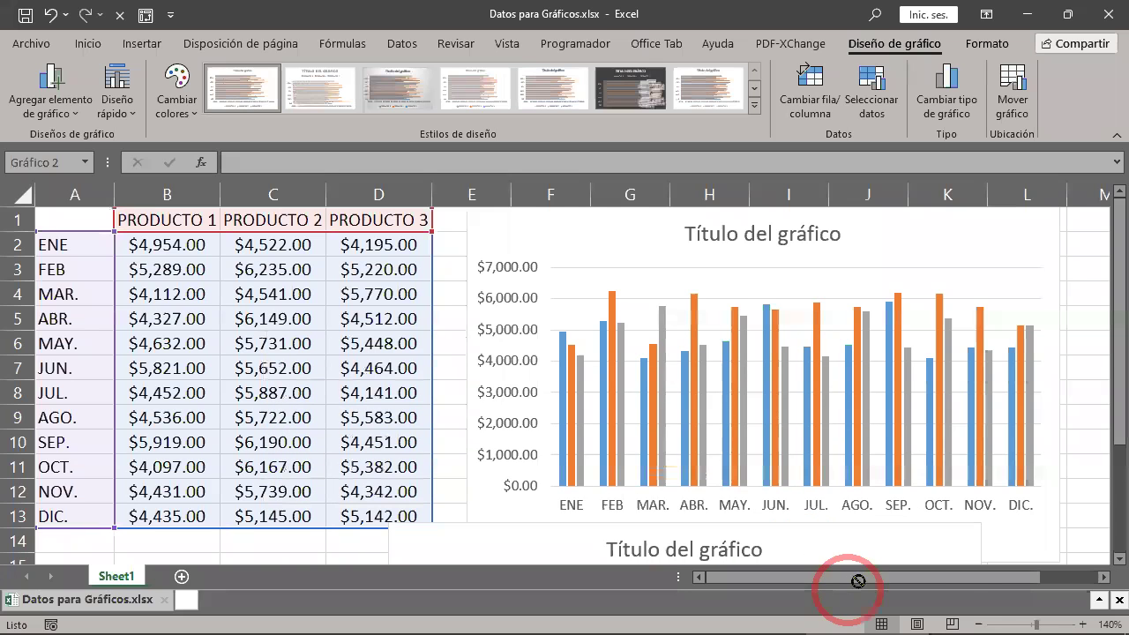
{"action": "key", "text": "ctrl+z"}
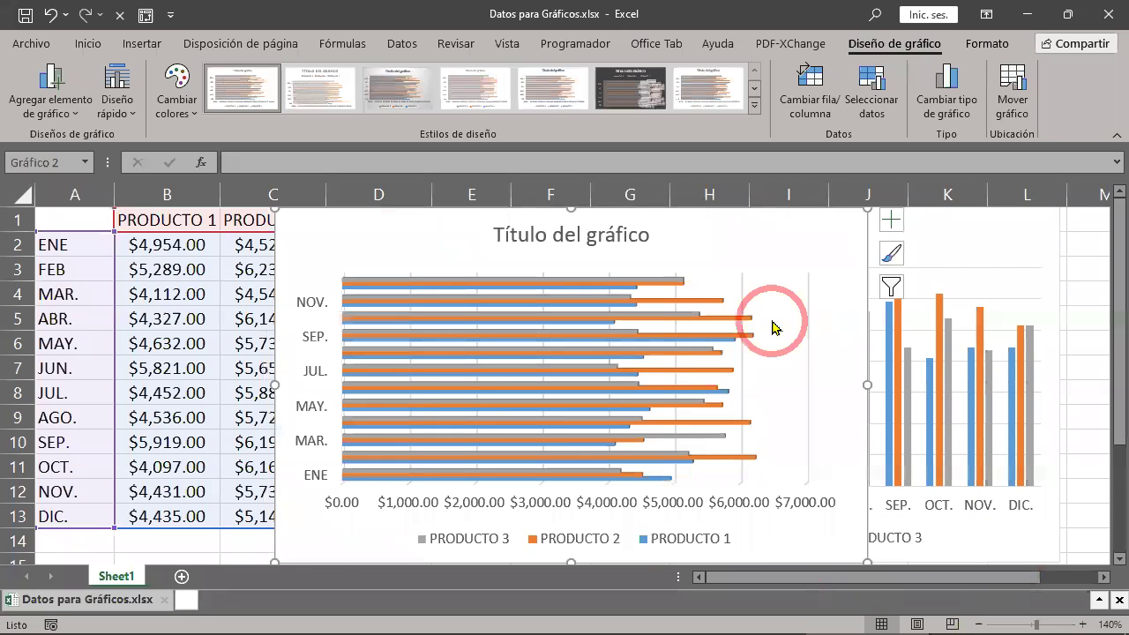
{"action": "mouse_move", "coordinate": [708, 257]}
{"action": "left_mouse_down"}
{"action": "mouse_move", "coordinate": [950, 520]}
{"action": "mouse_move", "coordinate": [920, 503]}
{"action": "left_mouse_up"}
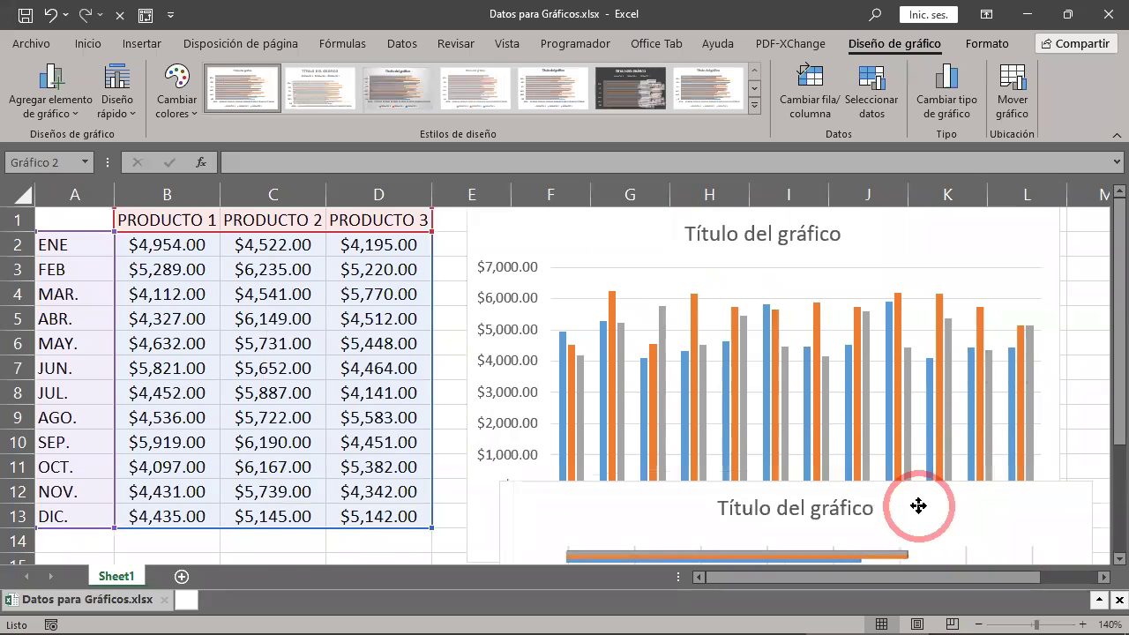
{"action": "scroll", "coordinate": [1023, 408], "scroll_direction": "down", "scroll_amount": 3}
{"action": "mouse_move", "coordinate": [973, 293]}
{"action": "left_mouse_down"}
{"action": "mouse_move", "coordinate": [924, 376]}
{"action": "mouse_move", "coordinate": [934, 375]}
{"action": "left_mouse_up"}
{"action": "scroll", "coordinate": [983, 404], "scroll_direction": "down", "scroll_amount": 2}
{"action": "scroll", "coordinate": [983, 404], "scroll_direction": "down", "scroll_amount": 1}
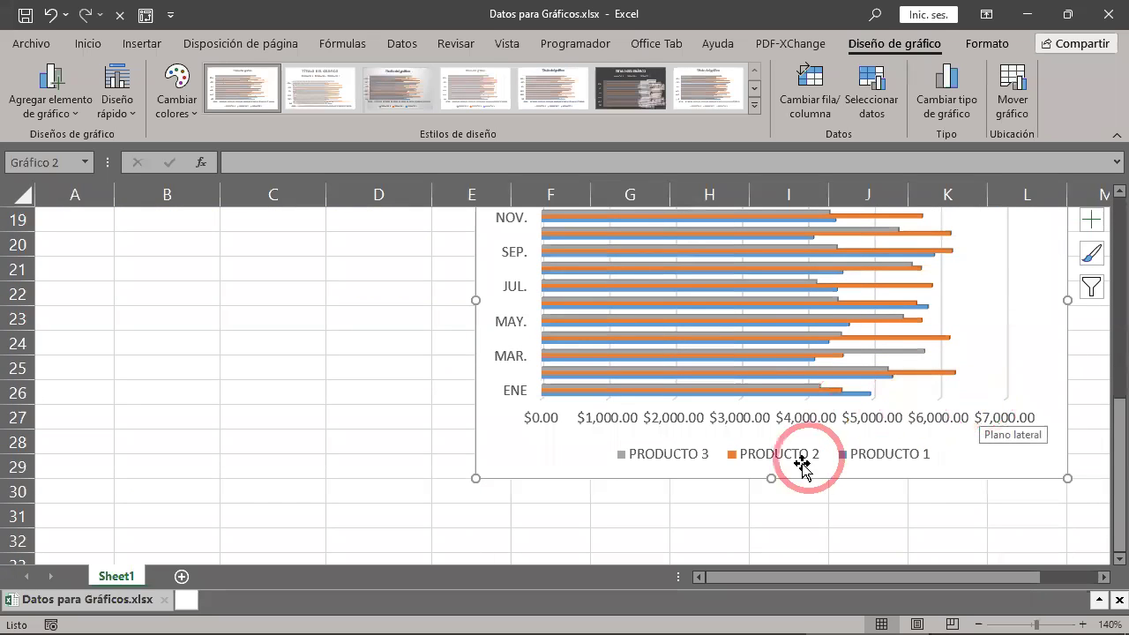
- Stretch the bar chart taller downward so every month is readable, then deselect it
{"action": "left_click_drag", "start_coordinate": [770, 477], "coordinate": [768, 589]}
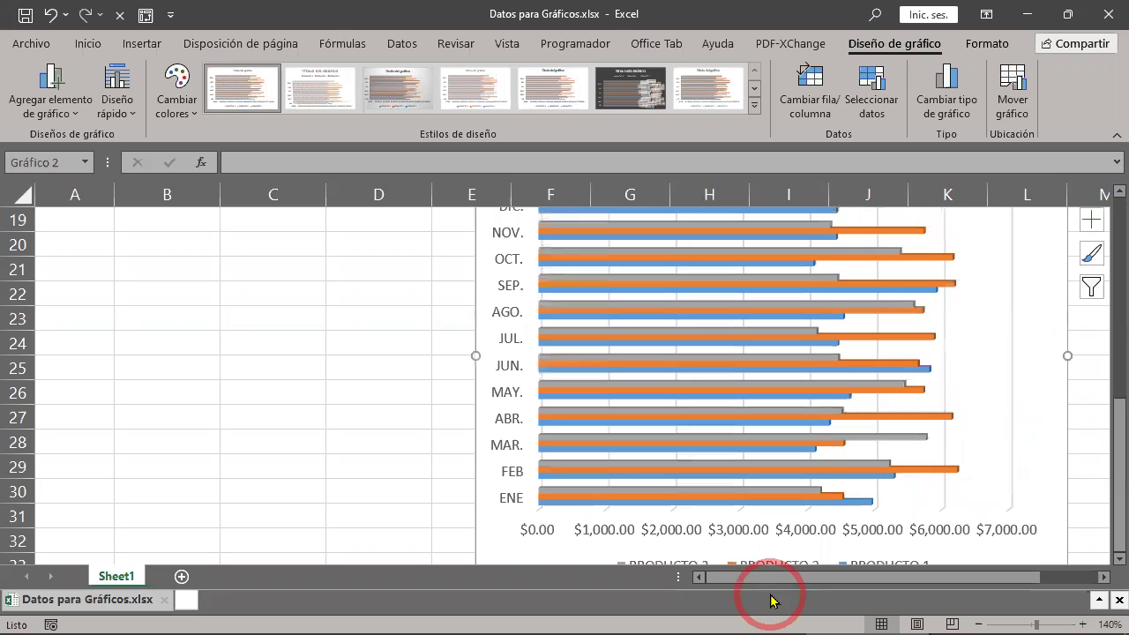
{"action": "scroll", "coordinate": [789, 456], "scroll_direction": "down", "scroll_amount": 2}
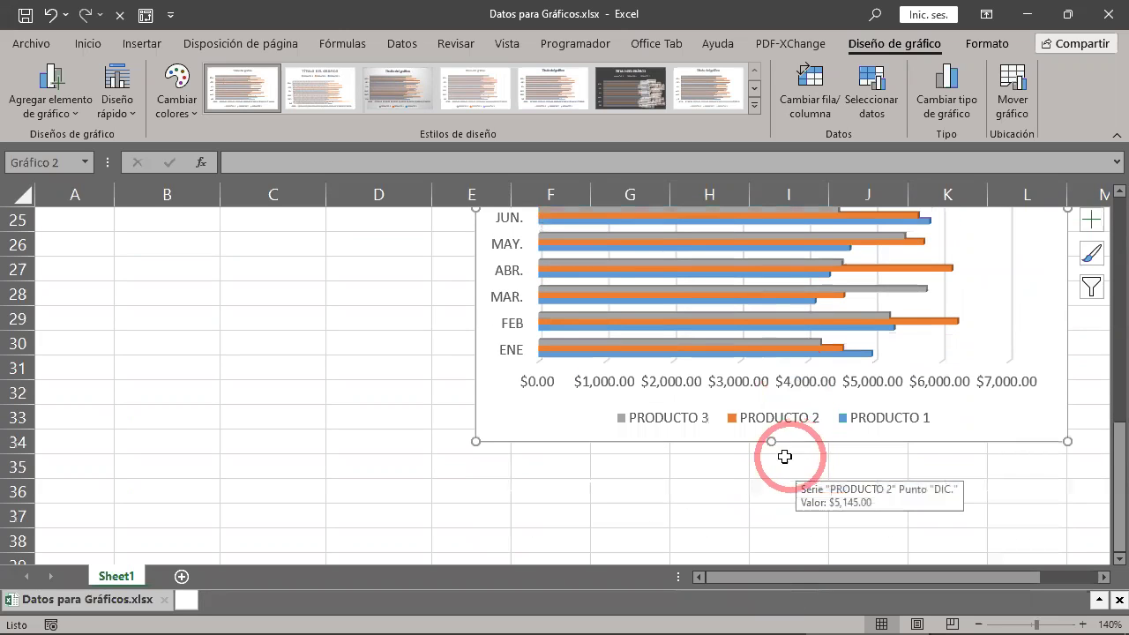
{"action": "left_click_drag", "start_coordinate": [771, 445], "coordinate": [776, 585]}
{"action": "scroll", "coordinate": [765, 454], "scroll_direction": "up", "scroll_amount": 1}
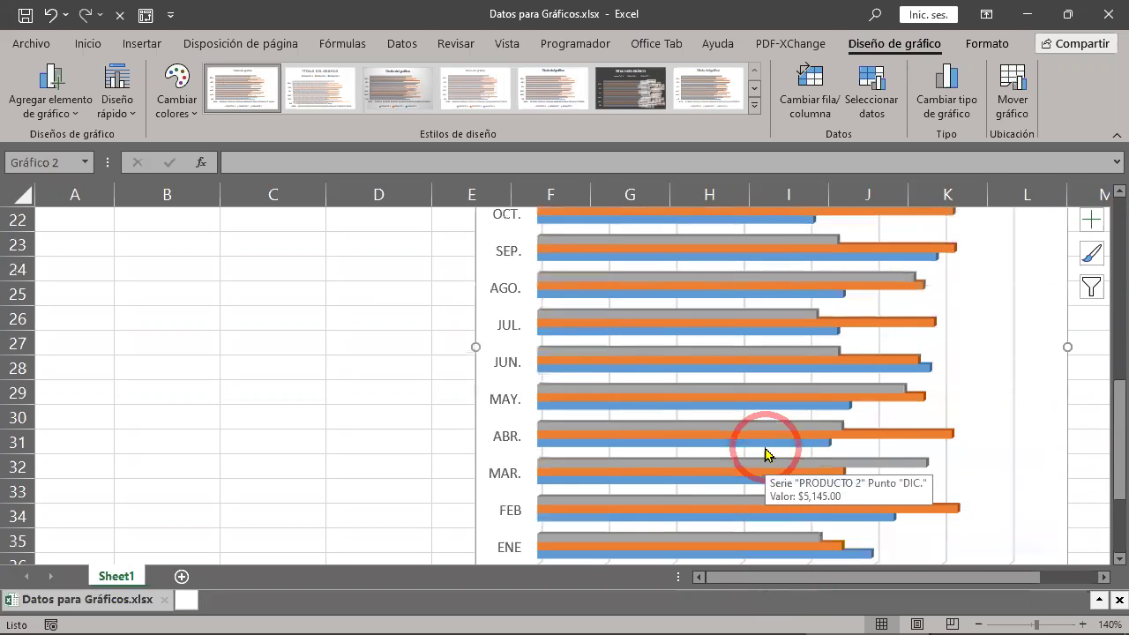
{"action": "scroll", "coordinate": [765, 454], "scroll_direction": "up", "scroll_amount": 2}
{"action": "scroll", "coordinate": [765, 454], "scroll_direction": "up", "scroll_amount": 2}
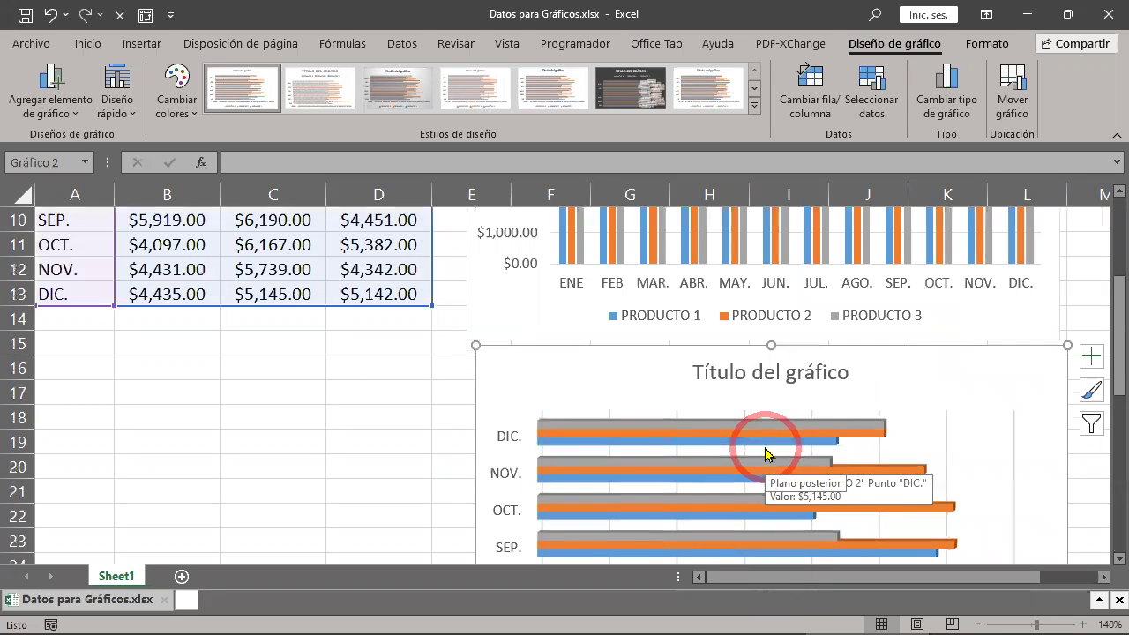
{"action": "scroll", "coordinate": [766, 454], "scroll_direction": "up", "scroll_amount": 2}
{"action": "scroll", "coordinate": [765, 454], "scroll_direction": "up", "scroll_amount": 1}
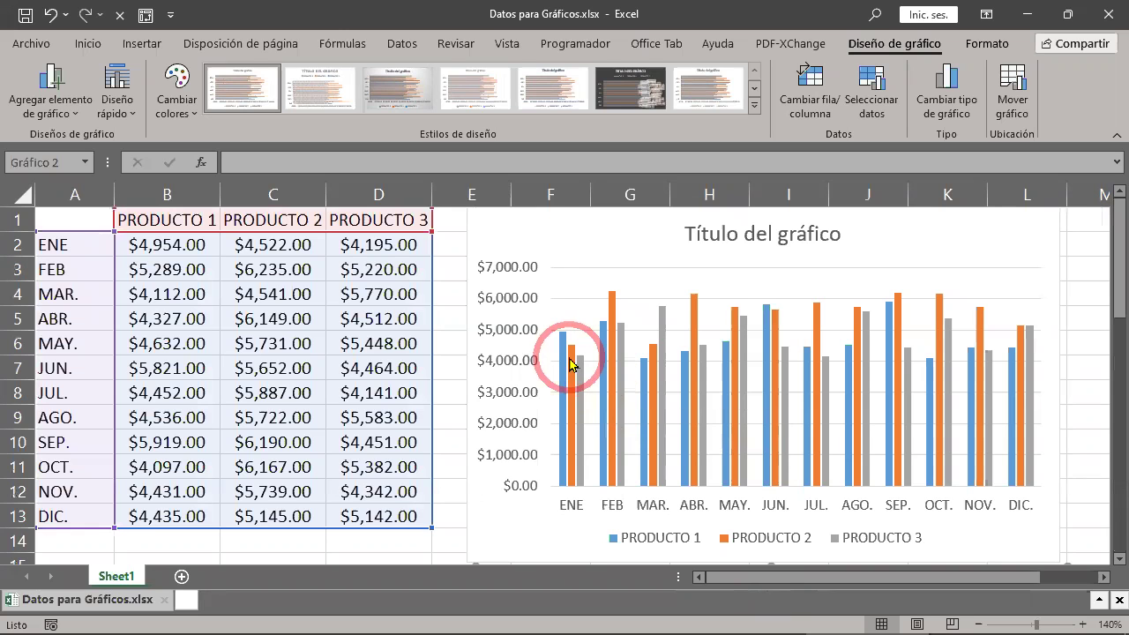
{"action": "scroll", "coordinate": [689, 449], "scroll_direction": "down", "scroll_amount": 2}
{"action": "scroll", "coordinate": [689, 449], "scroll_direction": "down", "scroll_amount": 2}
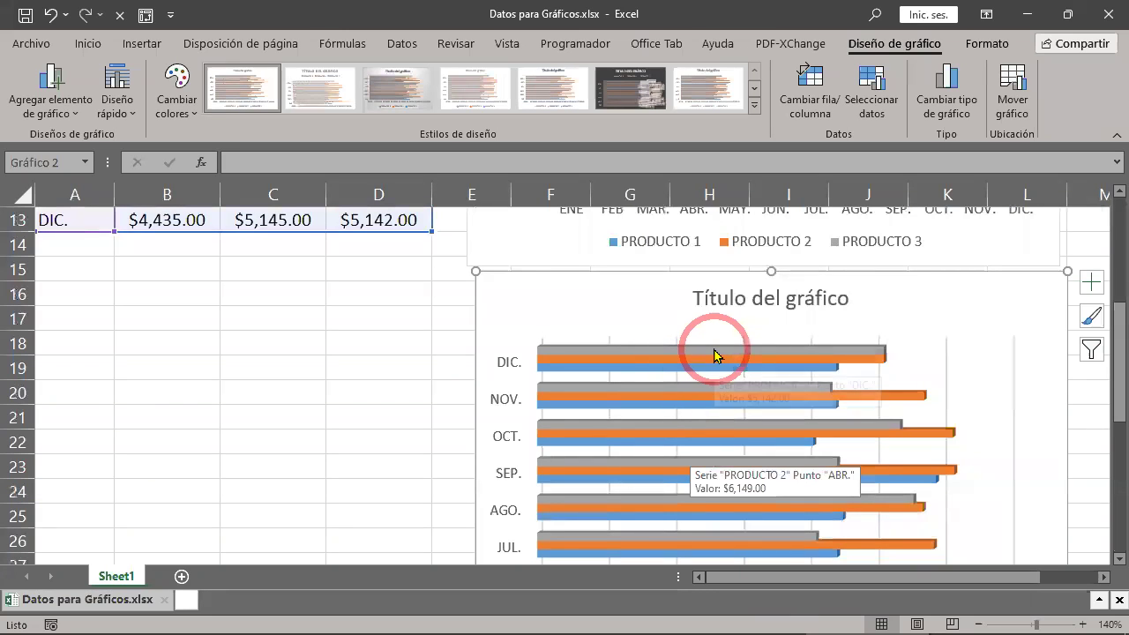
{"action": "mouse_move", "coordinate": [712, 349]}
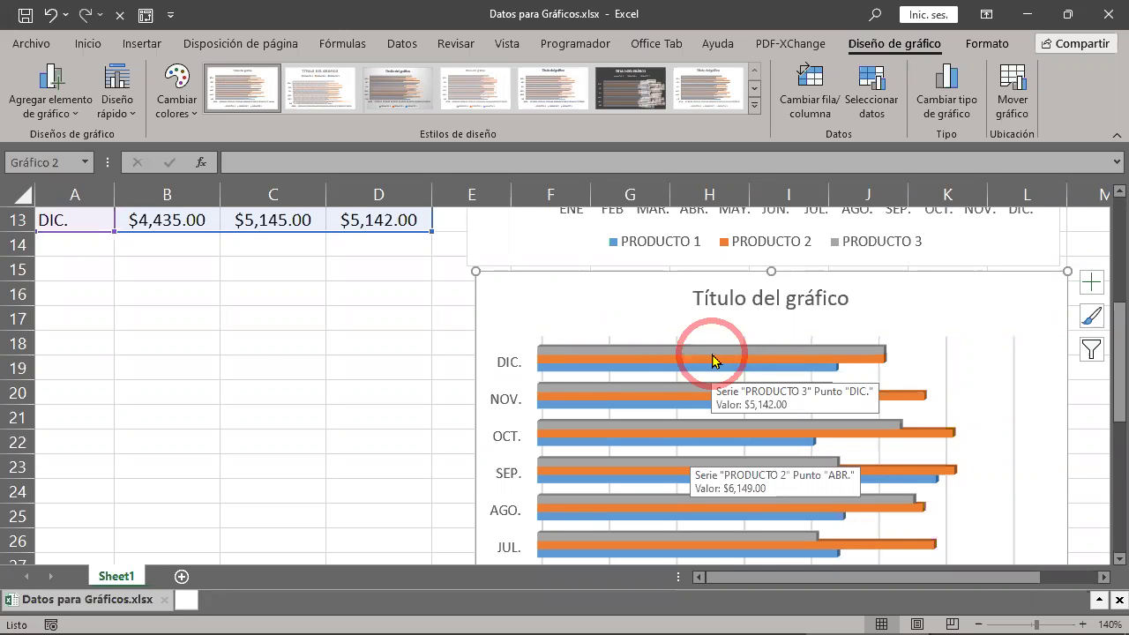
{"action": "left_click", "coordinate": [156, 291]}
- From cell C5 in the sales data, create the Gráfico1 column chart sheet with F11
{"action": "scroll", "coordinate": [261, 354], "scroll_direction": "up", "scroll_amount": 2}
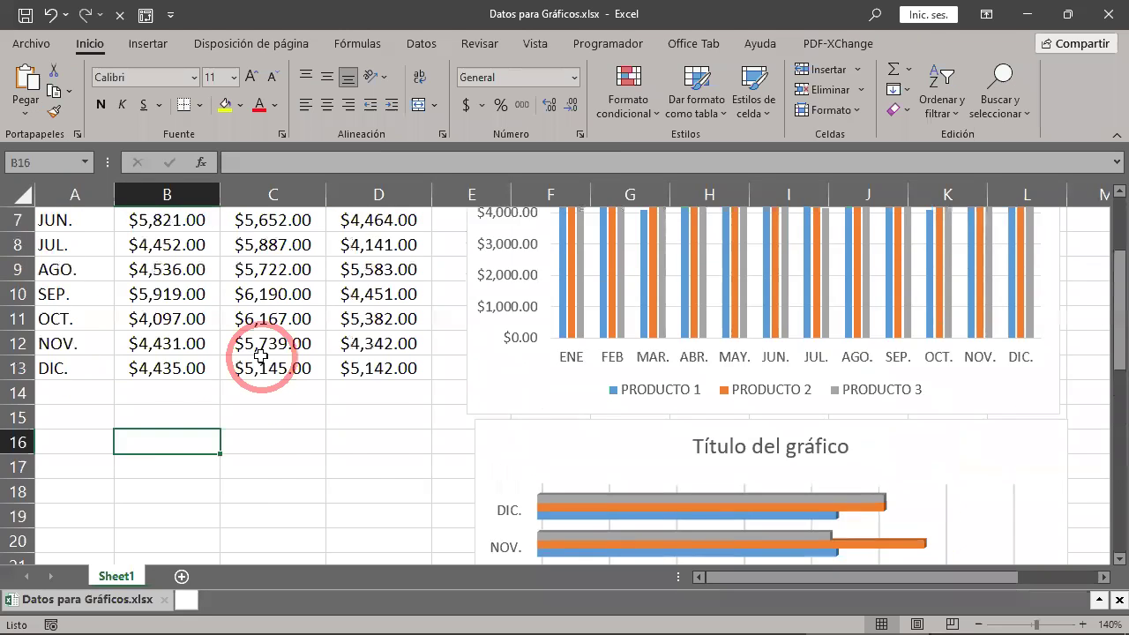
{"action": "scroll", "coordinate": [261, 354], "scroll_direction": "up", "scroll_amount": 2}
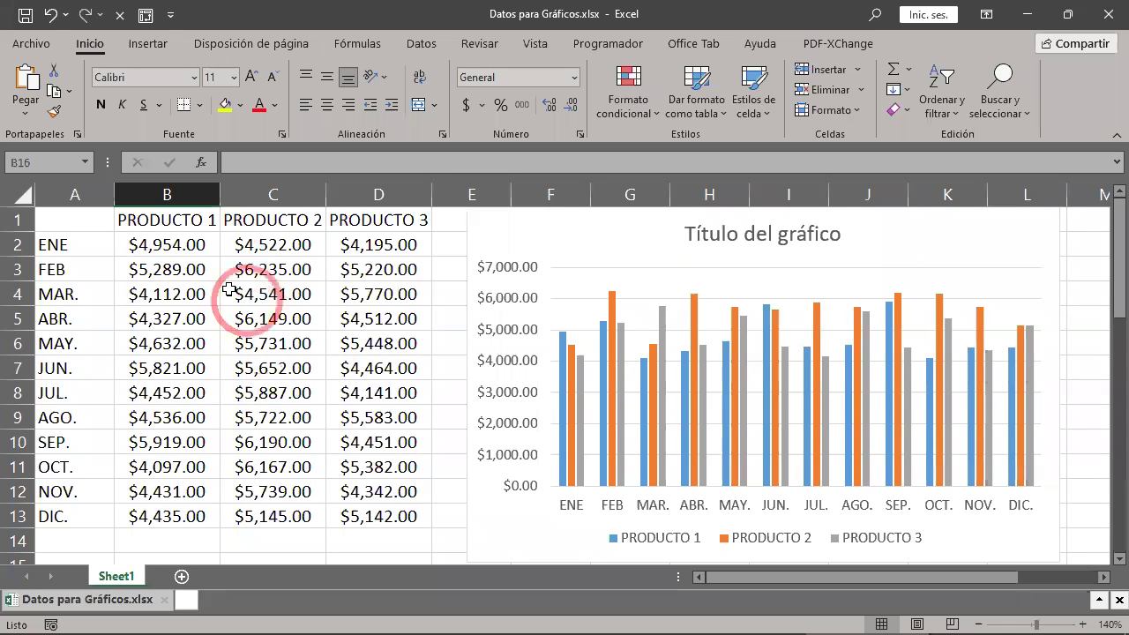
{"action": "left_click", "coordinate": [283, 321]}
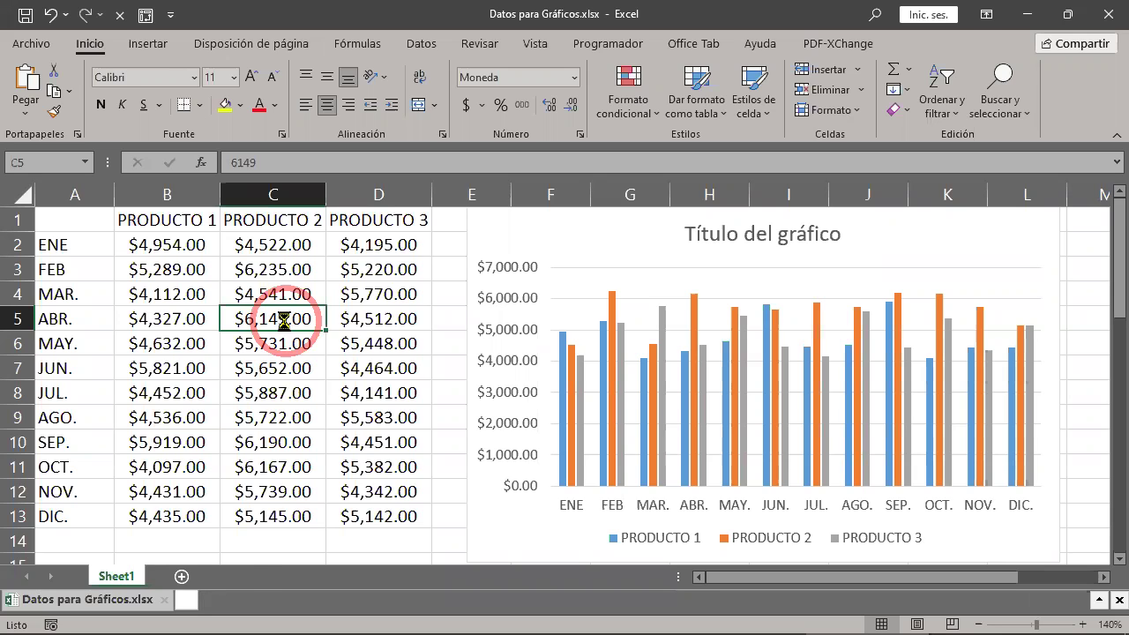
{"action": "key", "text": "F11"}
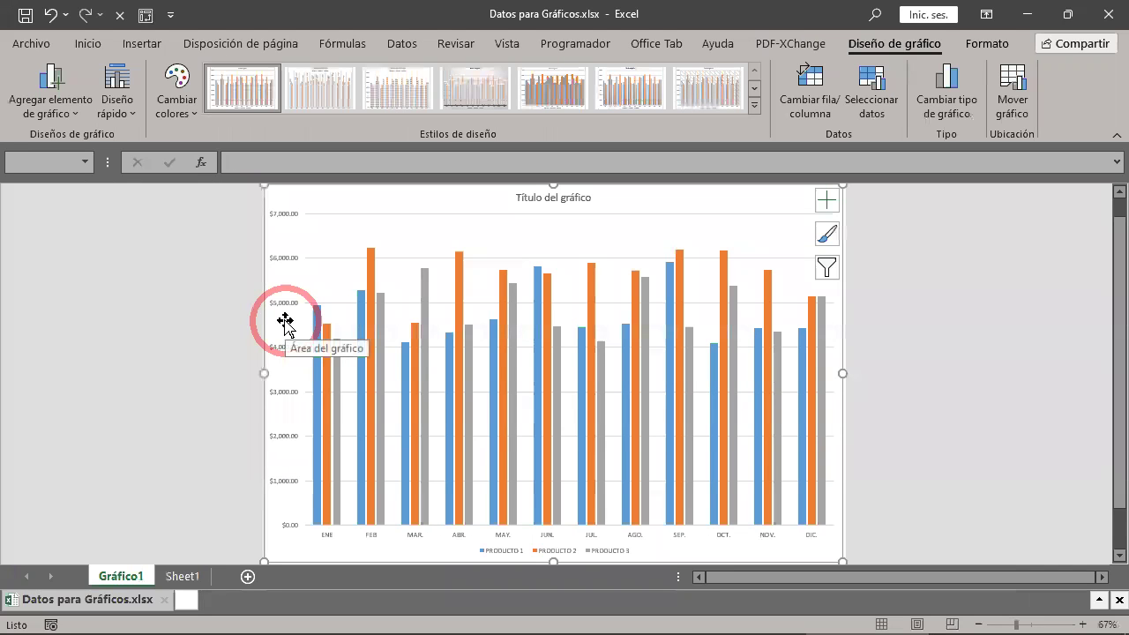
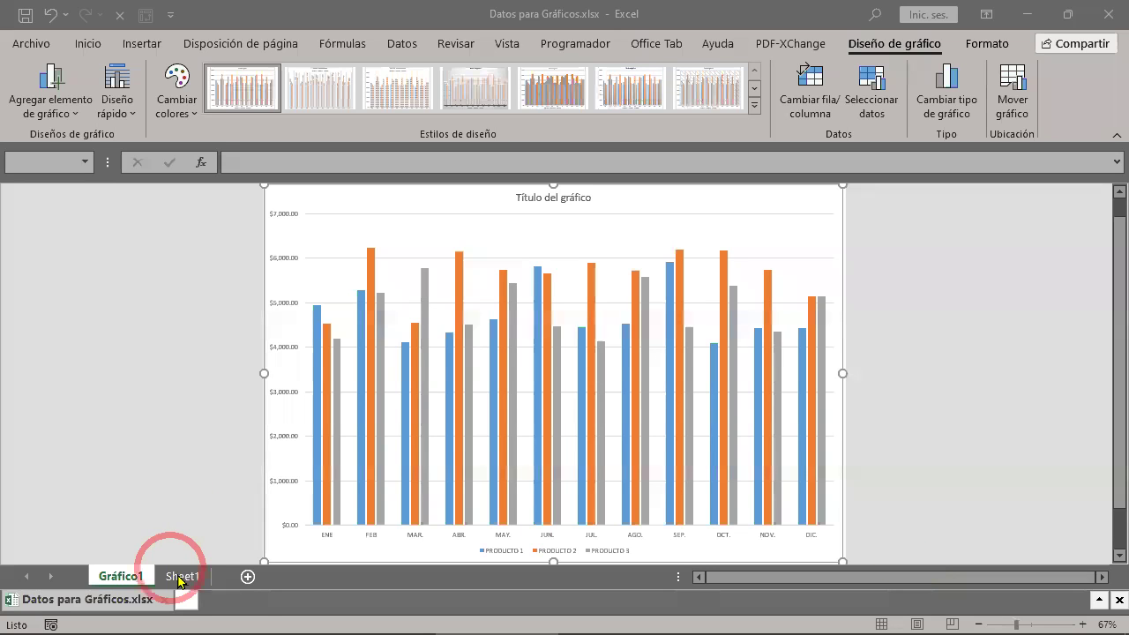
- Open Sheet1, select the monthly sales column chart and scroll to view both charts
{"action": "left_click", "coordinate": [182, 575]}
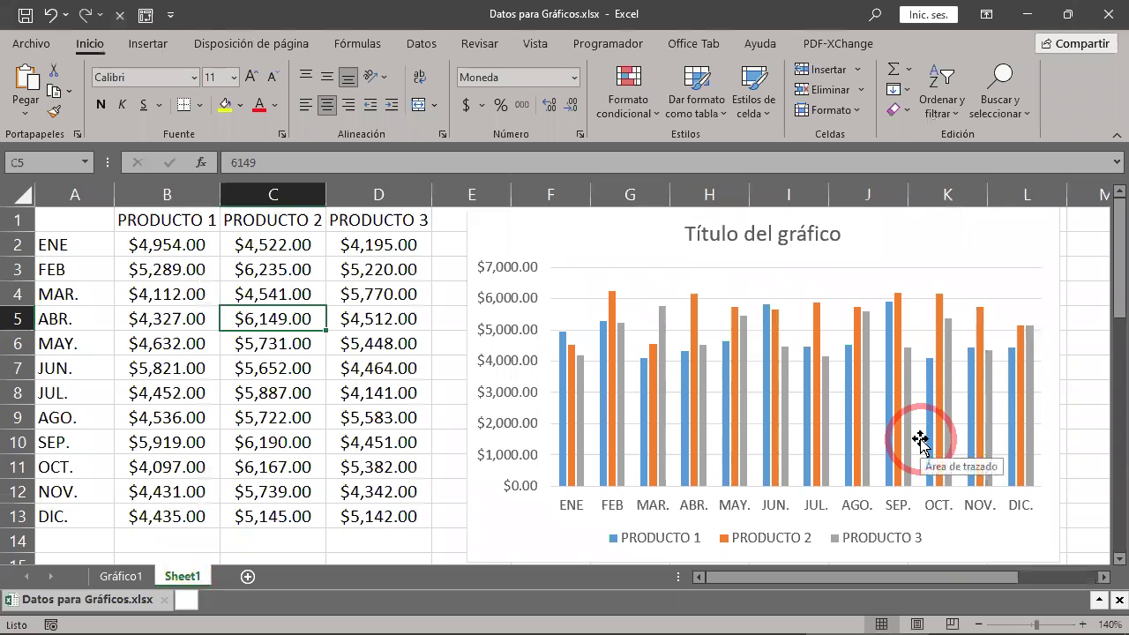
{"action": "left_click", "coordinate": [904, 253]}
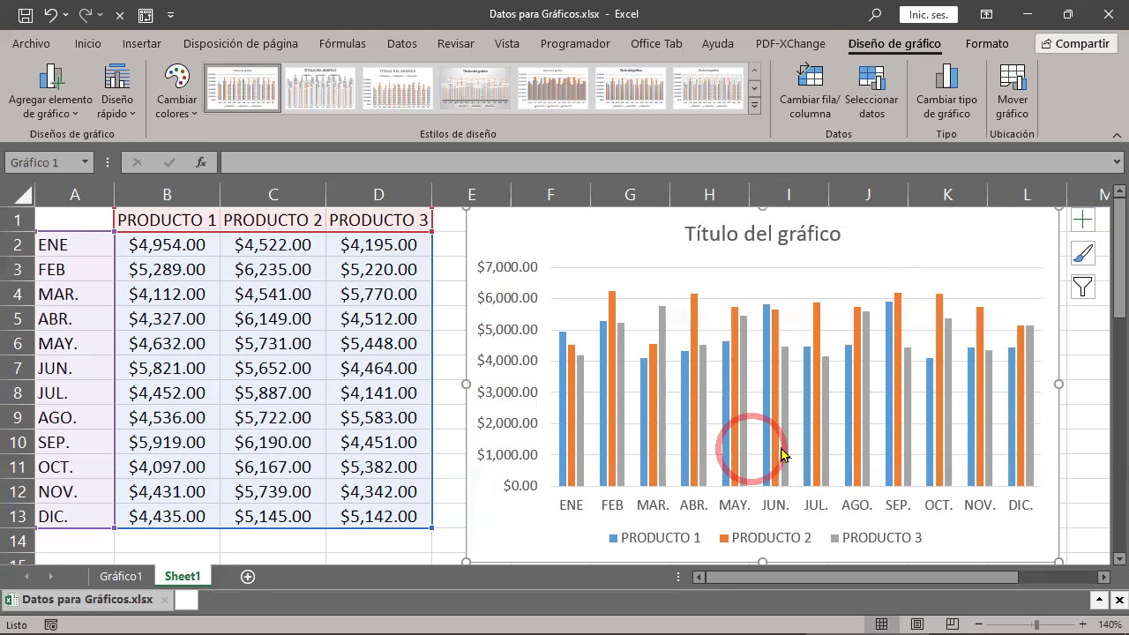
{"action": "scroll", "coordinate": [1058, 358], "scroll_direction": "down", "scroll_amount": 3}
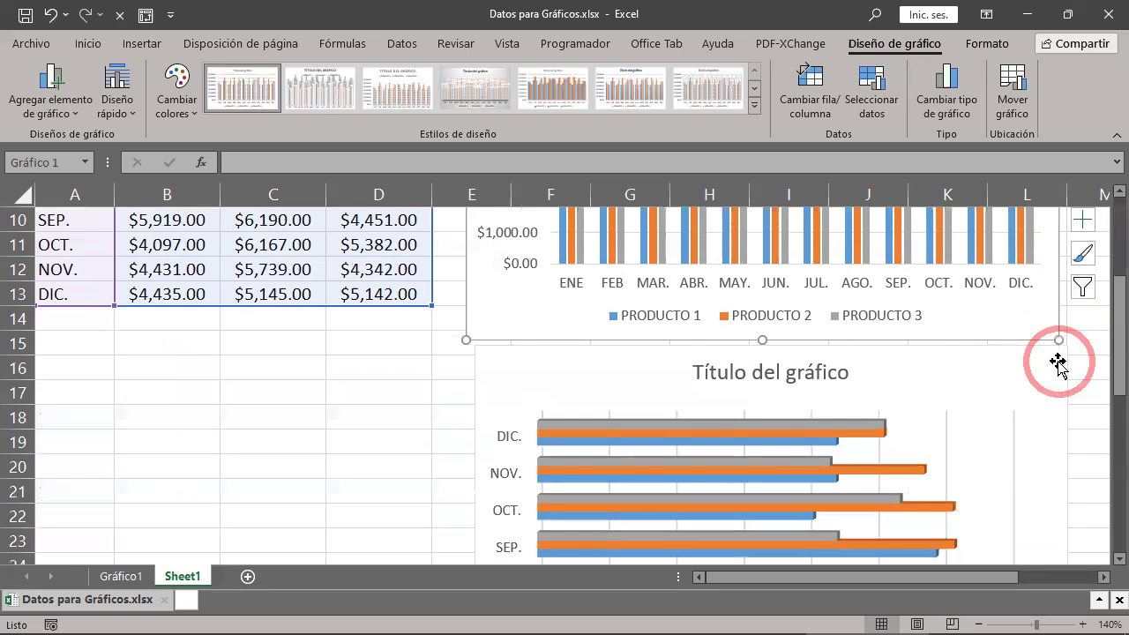
{"action": "scroll", "coordinate": [1058, 362], "scroll_direction": "up", "scroll_amount": 2}
{"action": "scroll", "coordinate": [1058, 361], "scroll_direction": "up", "scroll_amount": 1}
{"action": "scroll", "coordinate": [1058, 362], "scroll_direction": "down", "scroll_amount": 2}
{"action": "scroll", "coordinate": [1058, 362], "scroll_direction": "down", "scroll_amount": 1}
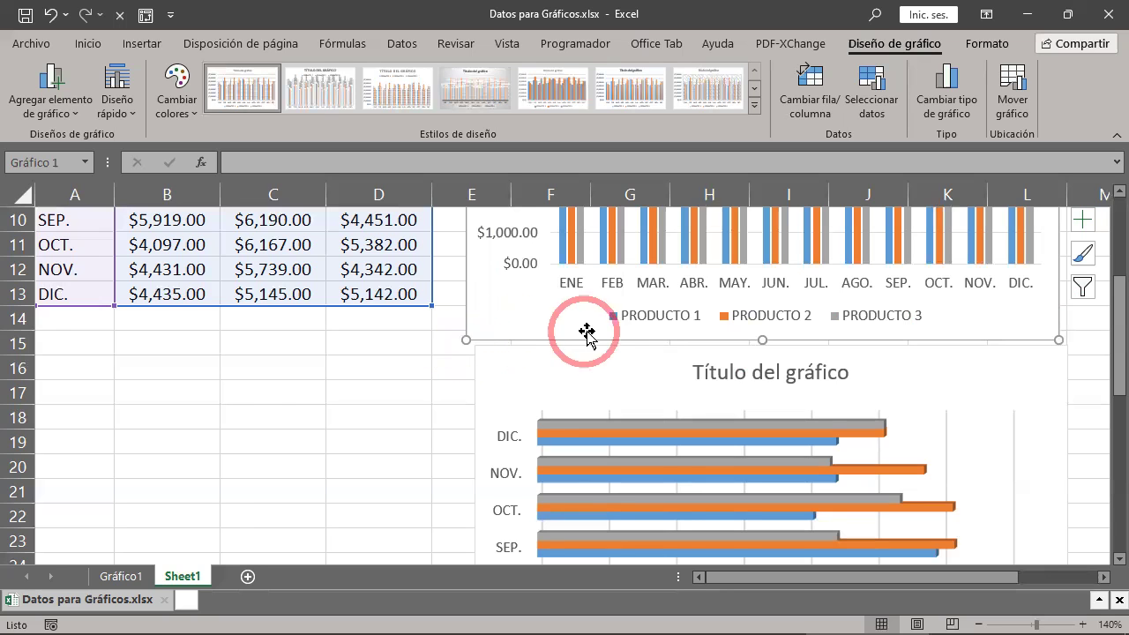
{"action": "scroll", "coordinate": [584, 334], "scroll_direction": "up", "scroll_amount": 3}
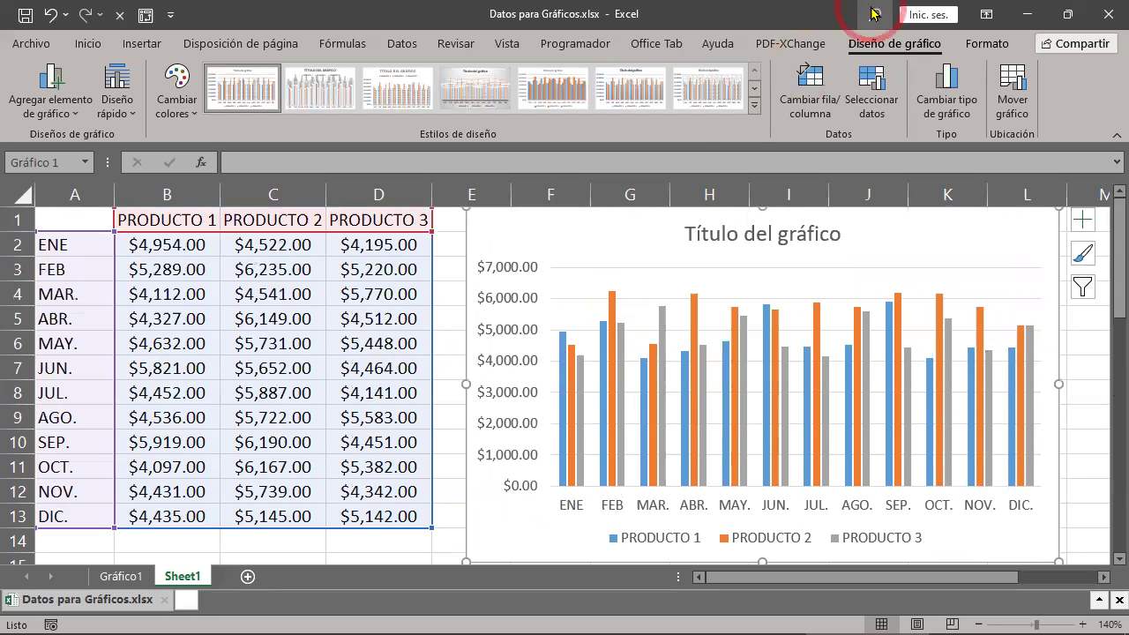
- Nudge the monthly sales column chart slightly right and down beside the PRODUCTO 3 figures
{"action": "left_click", "coordinate": [985, 46]}
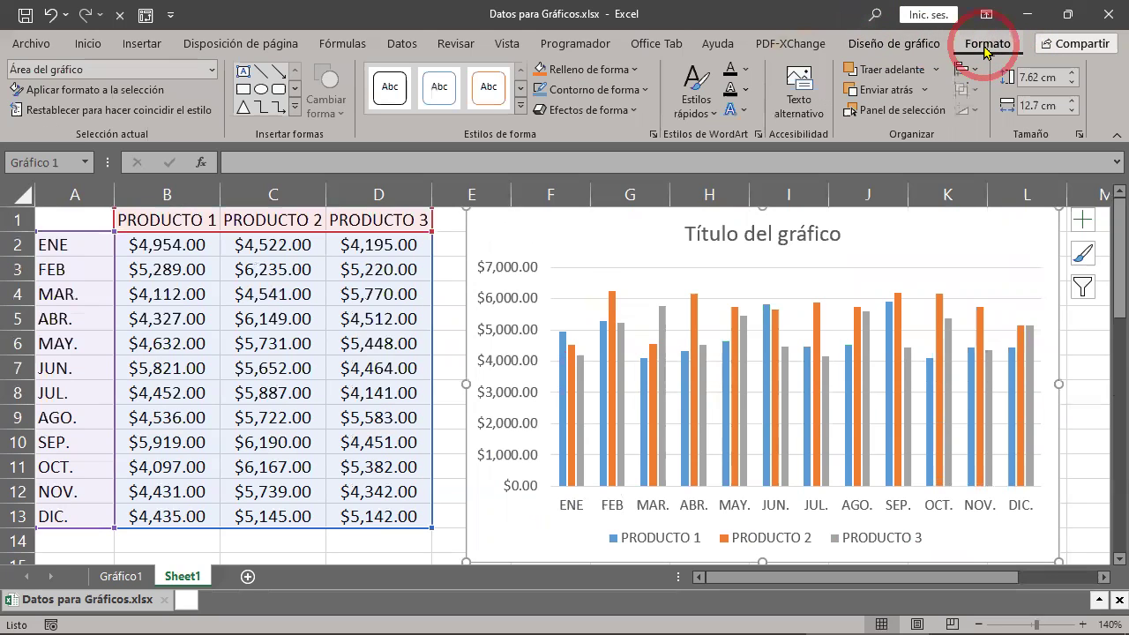
{"action": "left_click", "coordinate": [911, 46]}
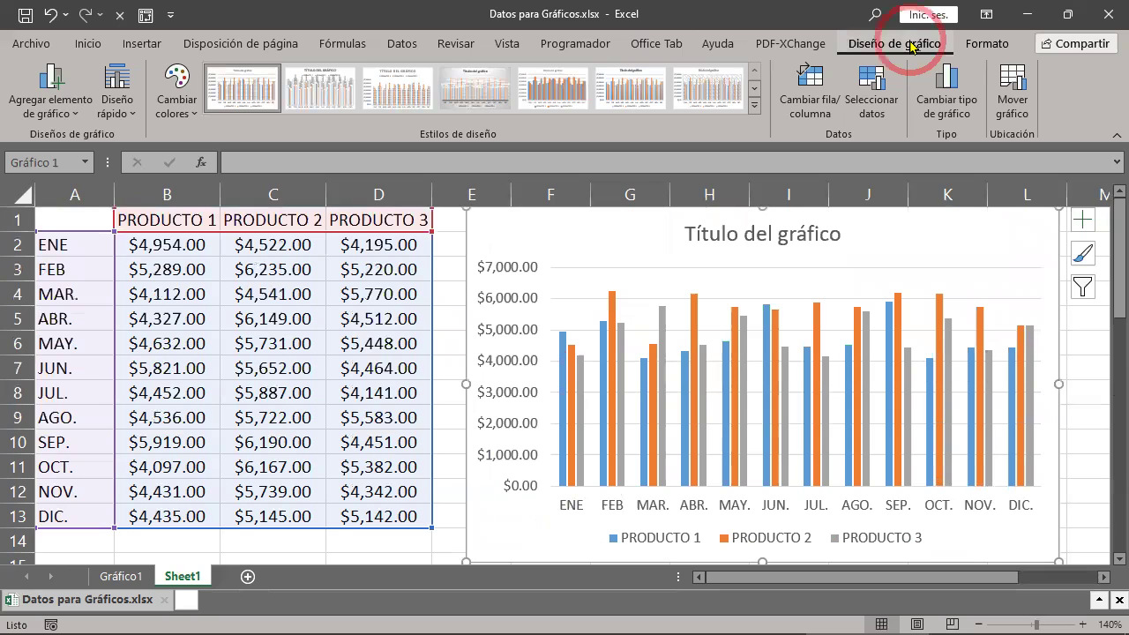
{"action": "left_click", "coordinate": [533, 250]}
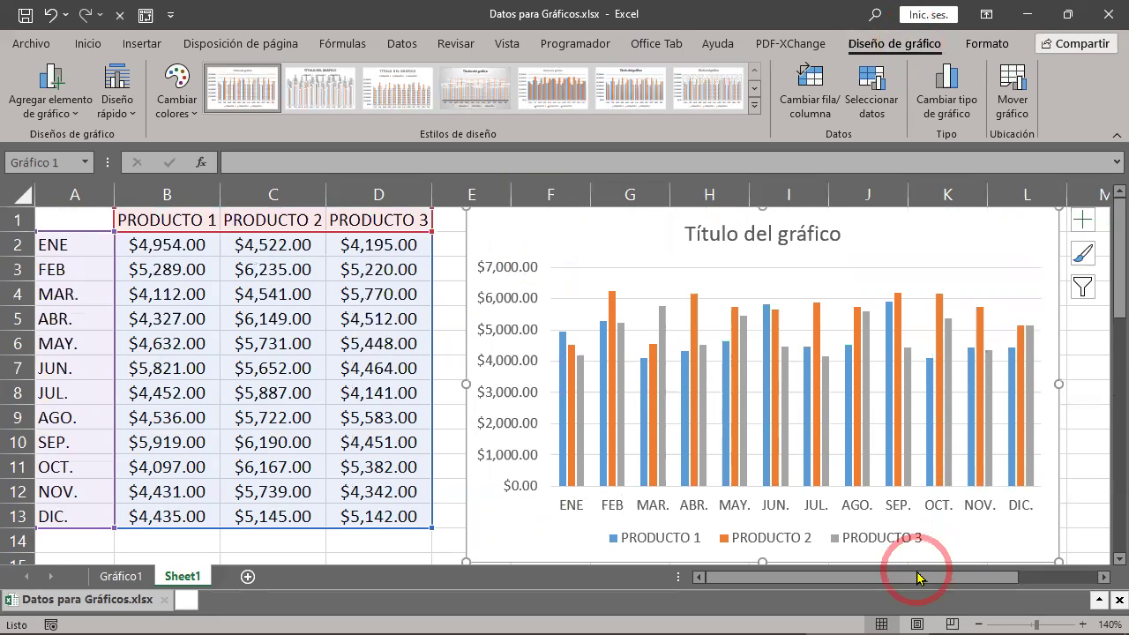
{"action": "left_click_drag", "start_coordinate": [911, 580], "coordinate": [992, 574]}
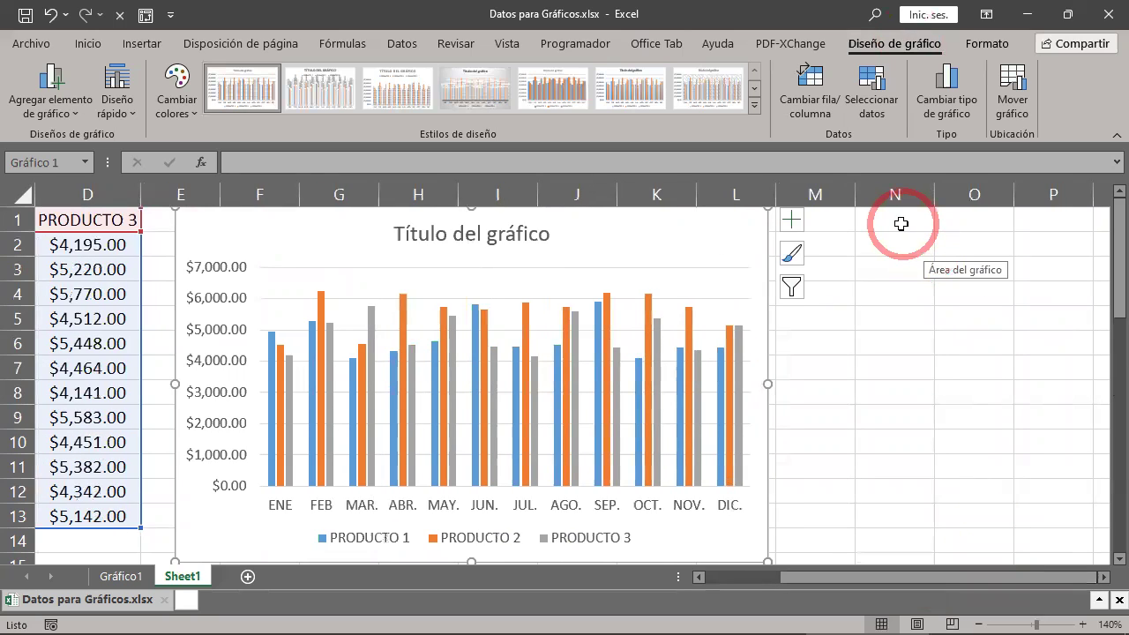
{"action": "left_click", "coordinate": [900, 224]}
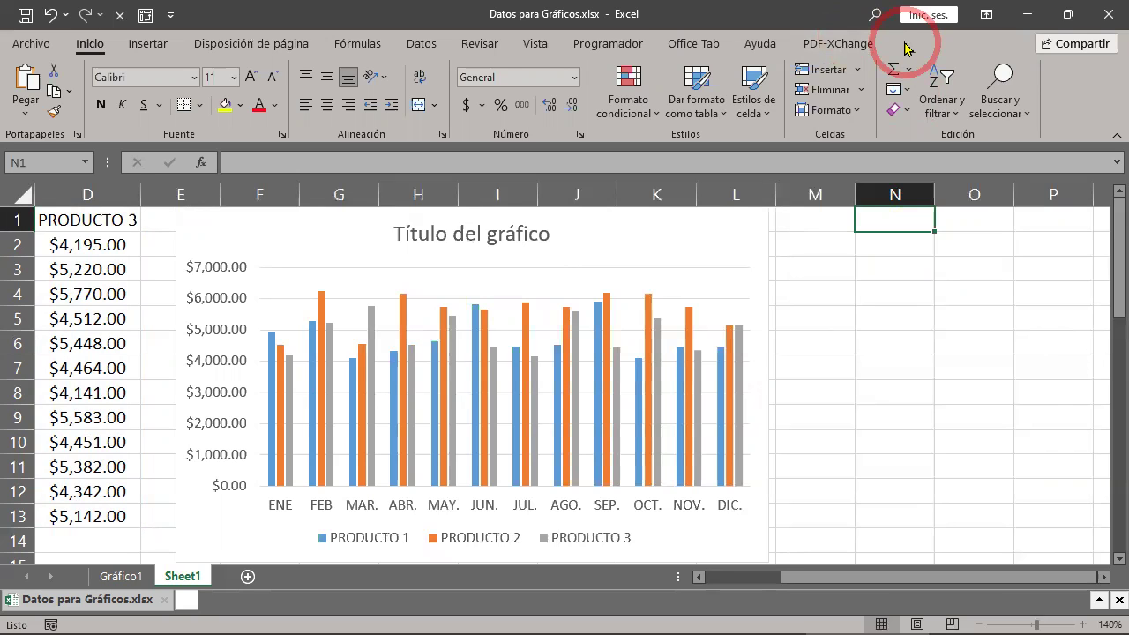
{"action": "left_click", "coordinate": [610, 244]}
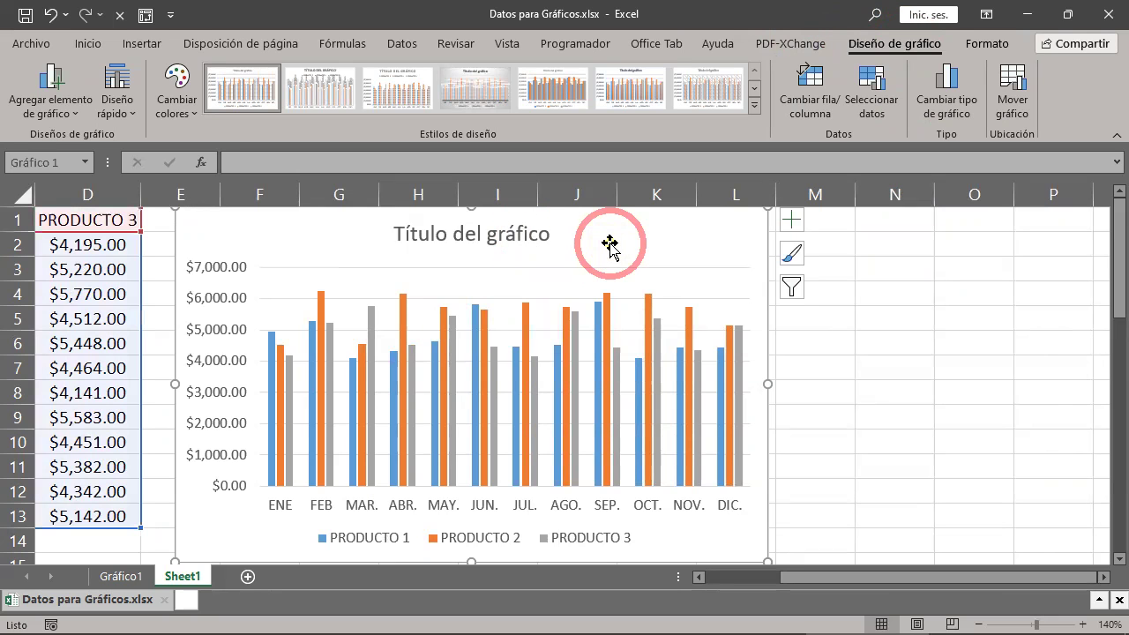
{"action": "left_click_drag", "start_coordinate": [610, 244], "coordinate": [614, 252]}
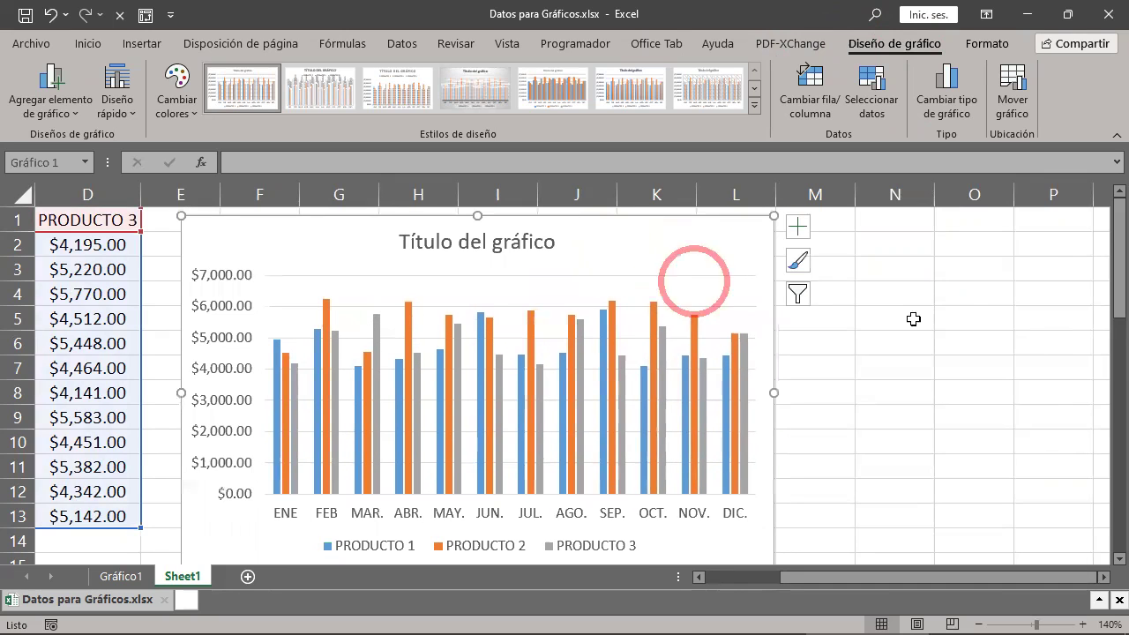
{"action": "left_click", "coordinate": [954, 271]}
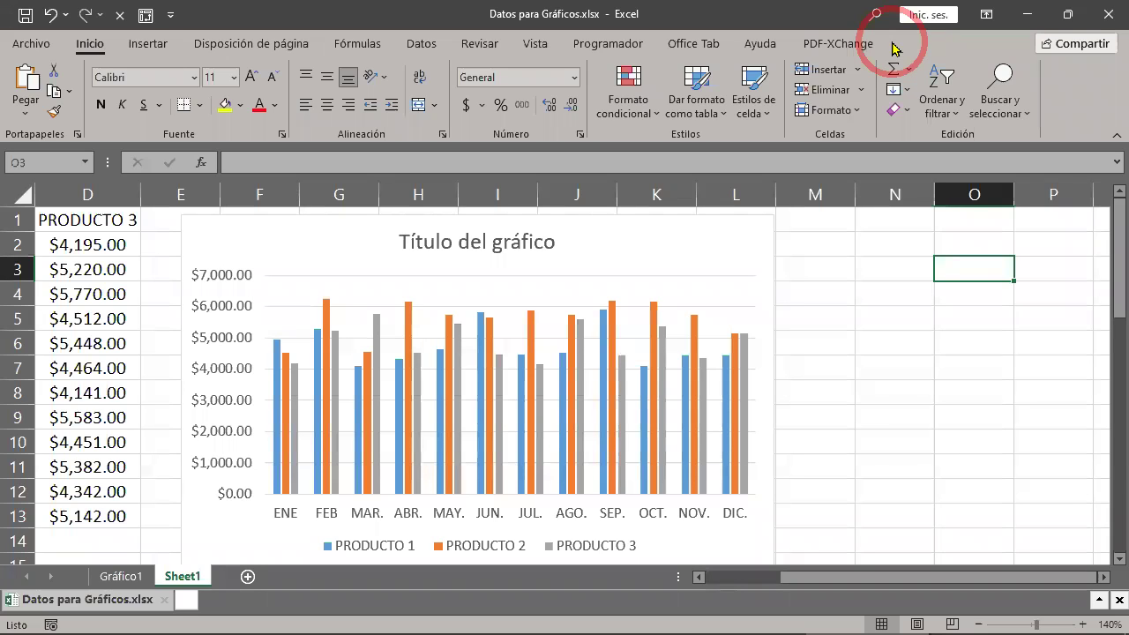
{"action": "left_click", "coordinate": [644, 234]}
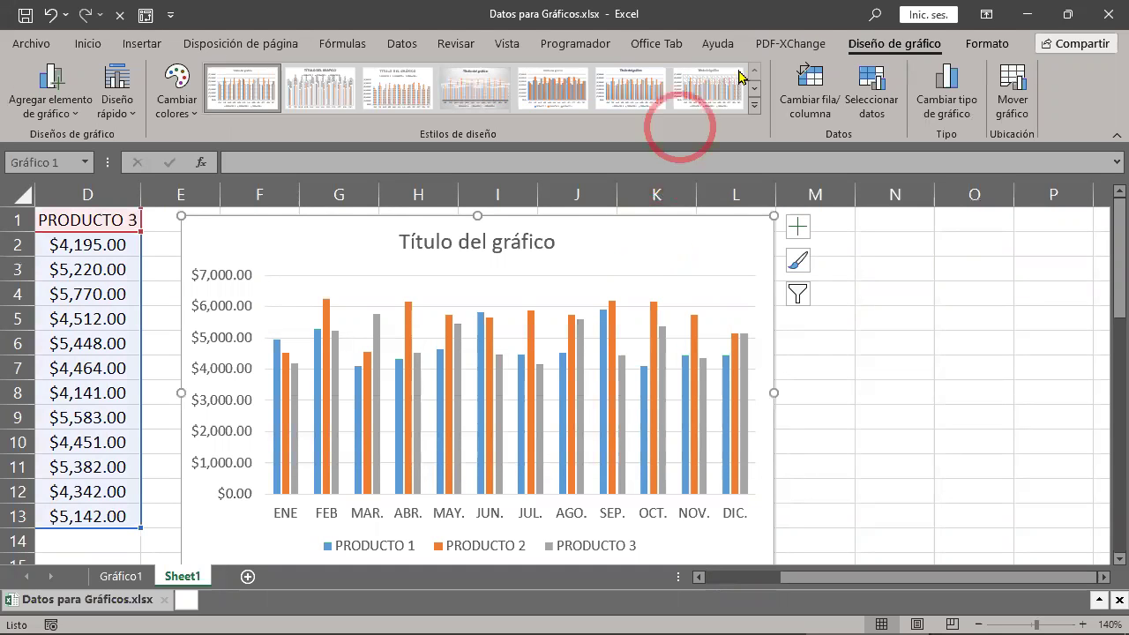
{"action": "left_click", "coordinate": [976, 53]}
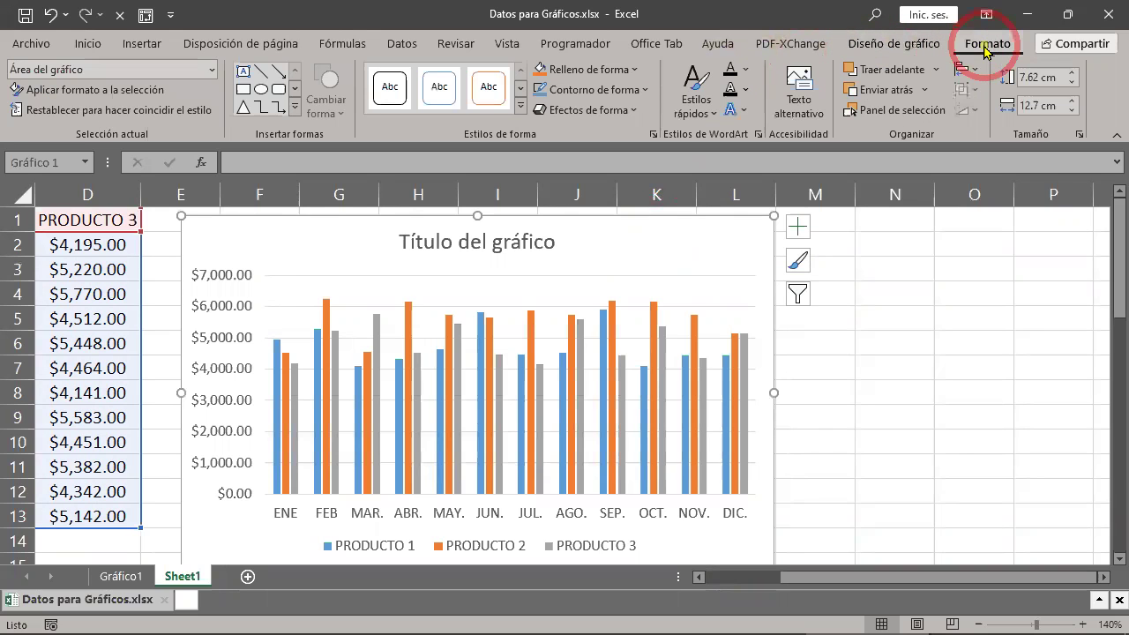
{"action": "left_click", "coordinate": [914, 48]}
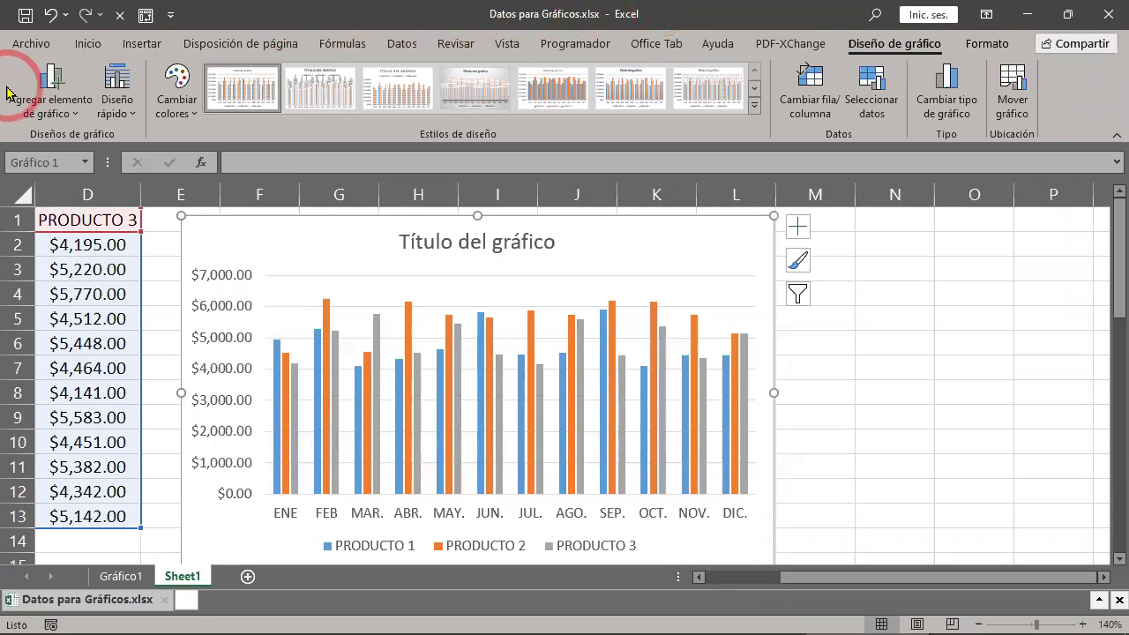
- Browse the Etiquetas de datos, Barras de error and Ejes options under Agregar elemento de gráfico
{"action": "left_click", "coordinate": [77, 118]}
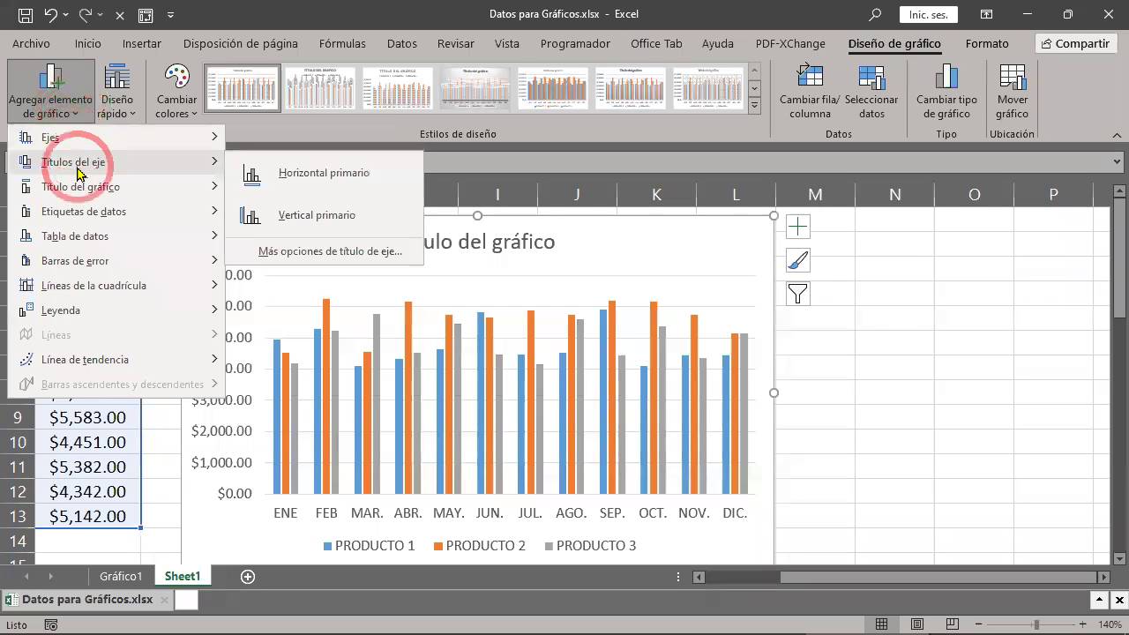
{"action": "left_click", "coordinate": [83, 212]}
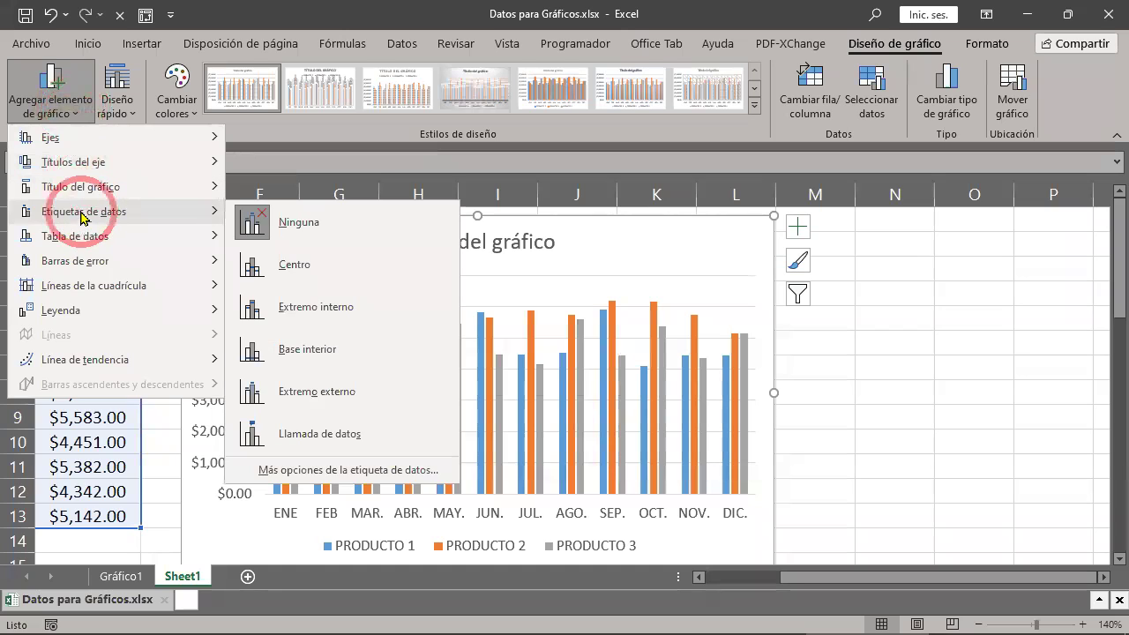
{"action": "left_click", "coordinate": [75, 236]}
{"action": "left_click", "coordinate": [76, 260]}
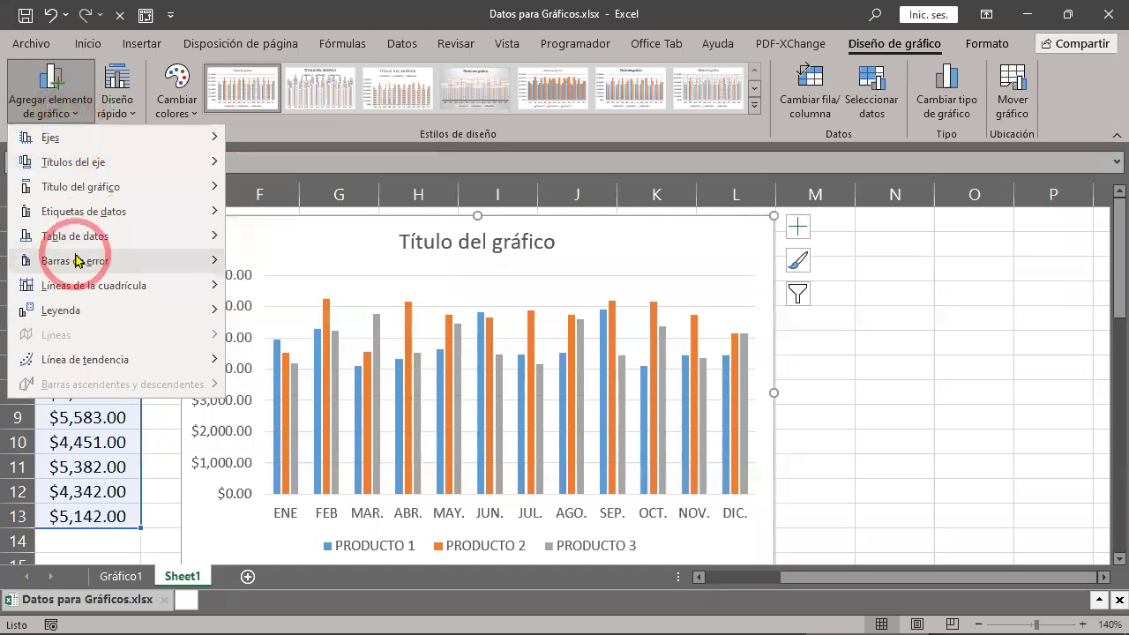
{"action": "mouse_move", "coordinate": [75, 261]}
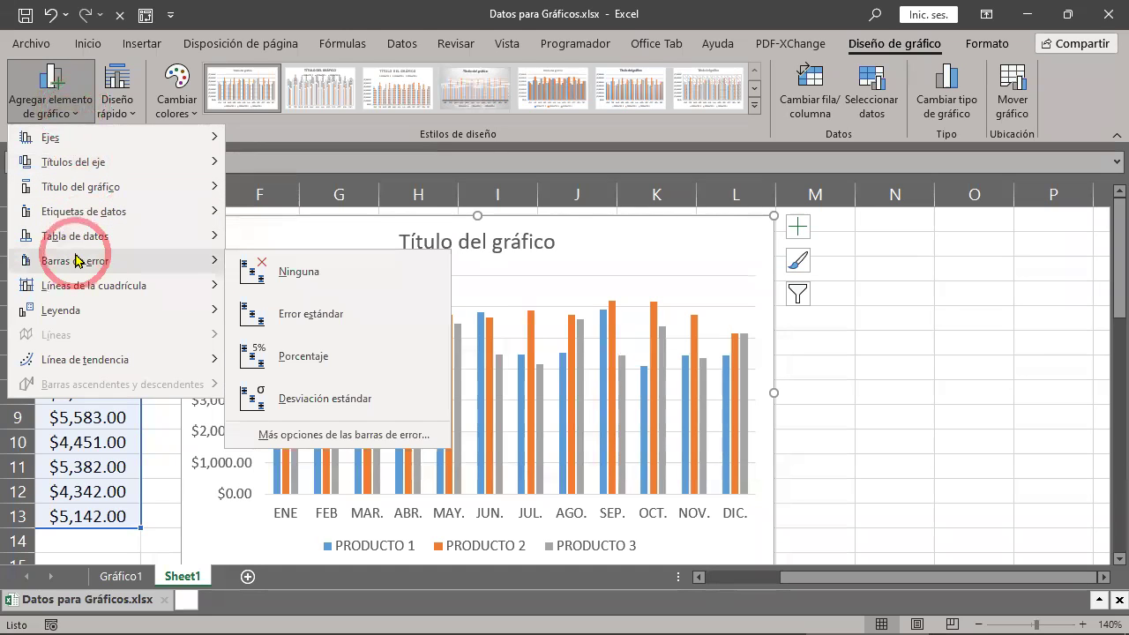
{"action": "left_click", "coordinate": [51, 159]}
{"action": "left_click", "coordinate": [46, 141]}
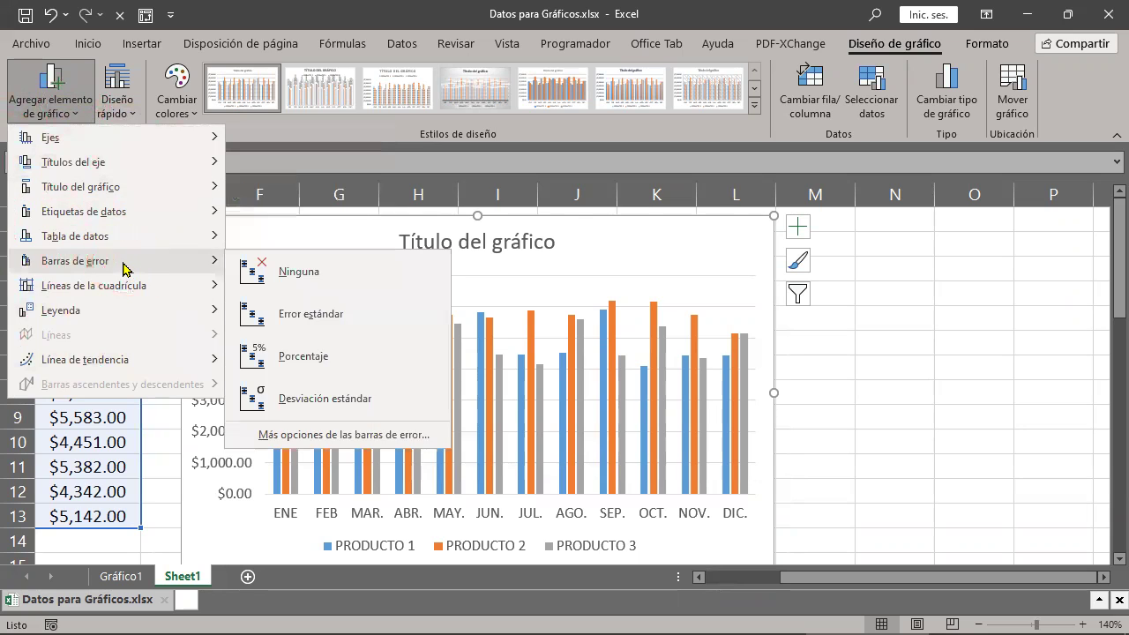
{"action": "left_click", "coordinate": [984, 48]}
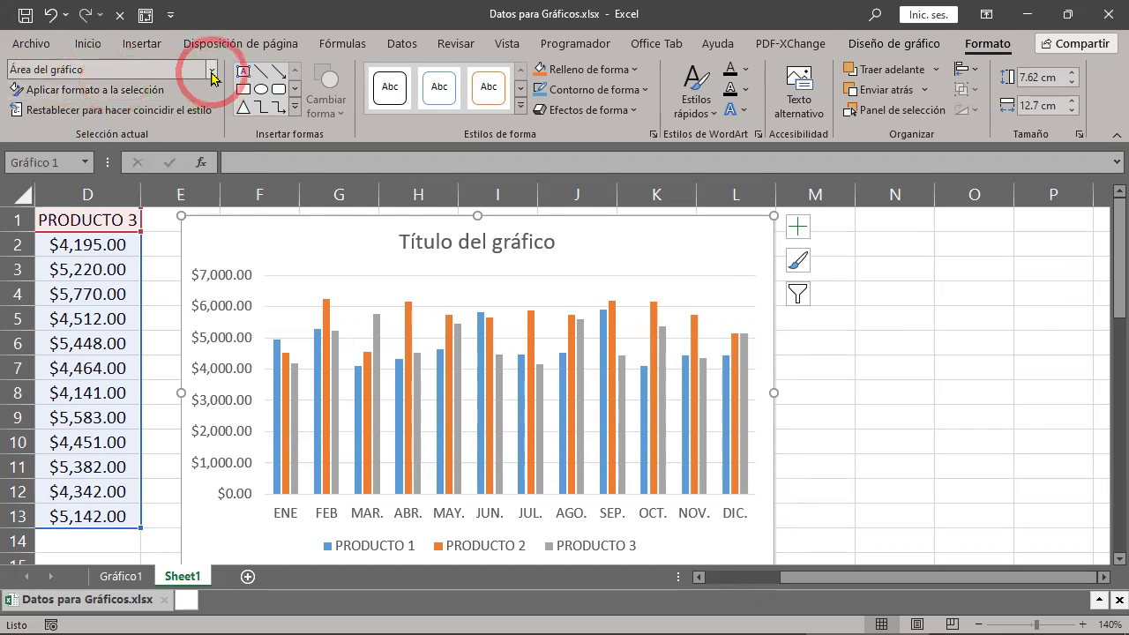
- Choose Eje Horizontal (Categoría) from the Selección actual chart parts list
{"action": "left_click", "coordinate": [210, 73]}
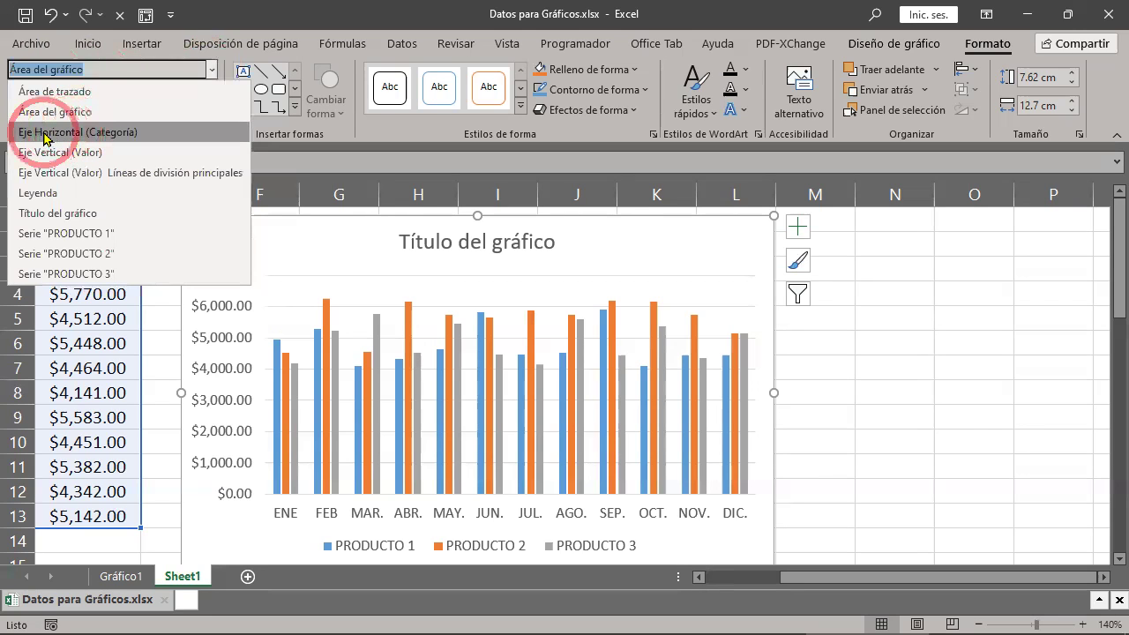
{"action": "left_click", "coordinate": [45, 134]}
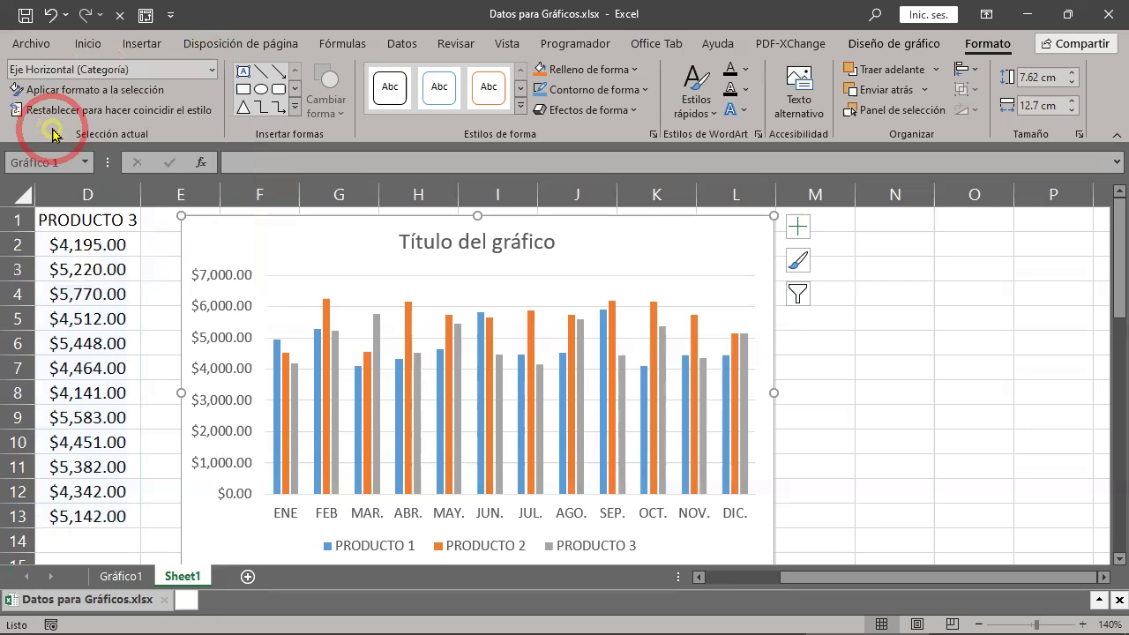
{"action": "scroll", "coordinate": [715, 396], "scroll_direction": "down", "scroll_amount": 3}
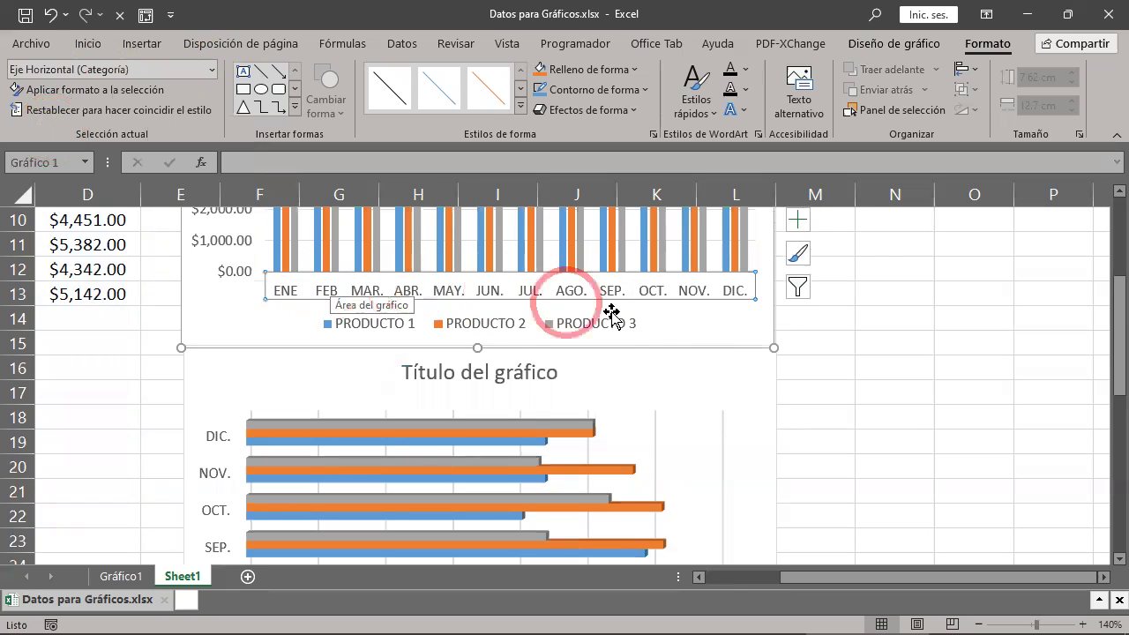
{"action": "left_click", "coordinate": [976, 370]}
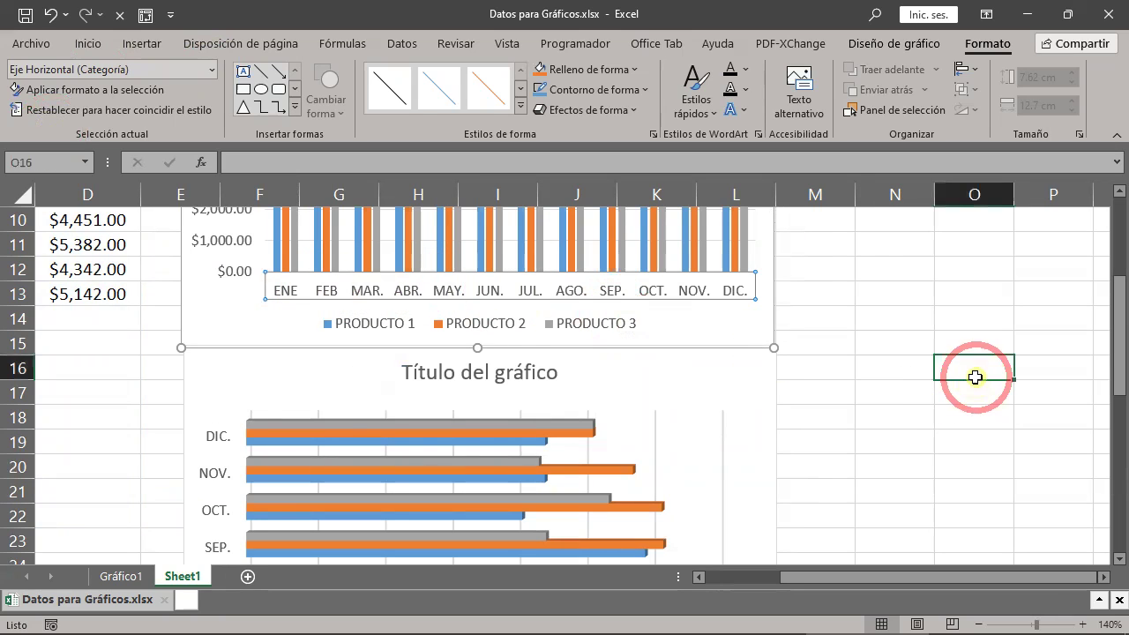
- Collapse the ribbon to tabs only and reselect the chart's horizontal month axis
{"action": "double_click", "coordinate": [98, 48]}
{"action": "scroll", "coordinate": [675, 360], "scroll_direction": "up", "scroll_amount": 2}
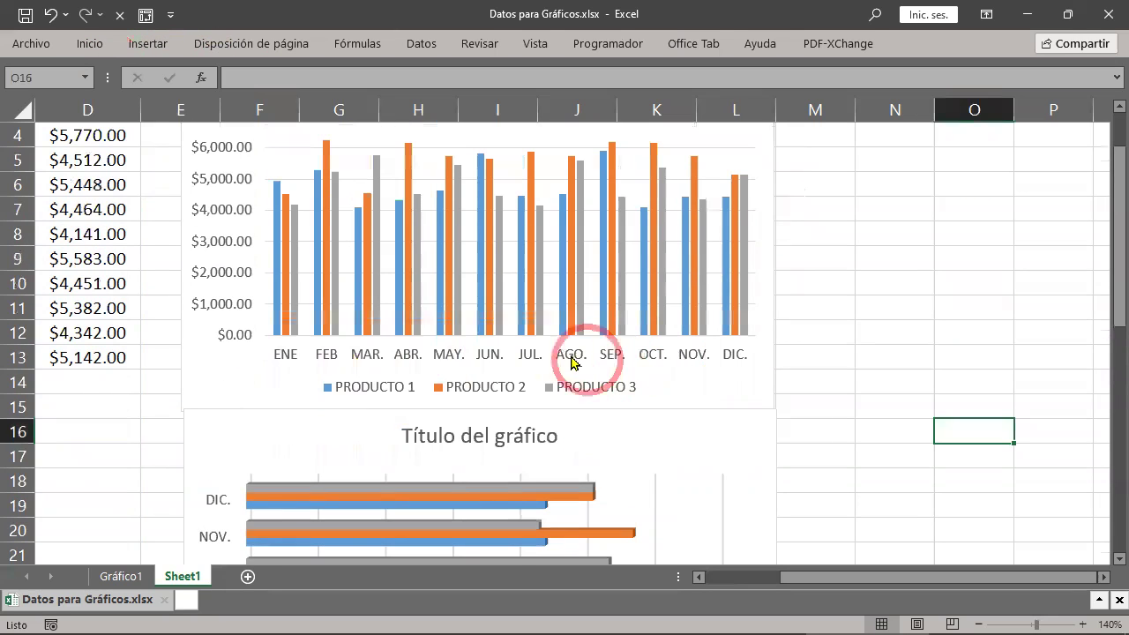
{"action": "left_click", "coordinate": [511, 344]}
{"action": "left_click", "coordinate": [496, 352]}
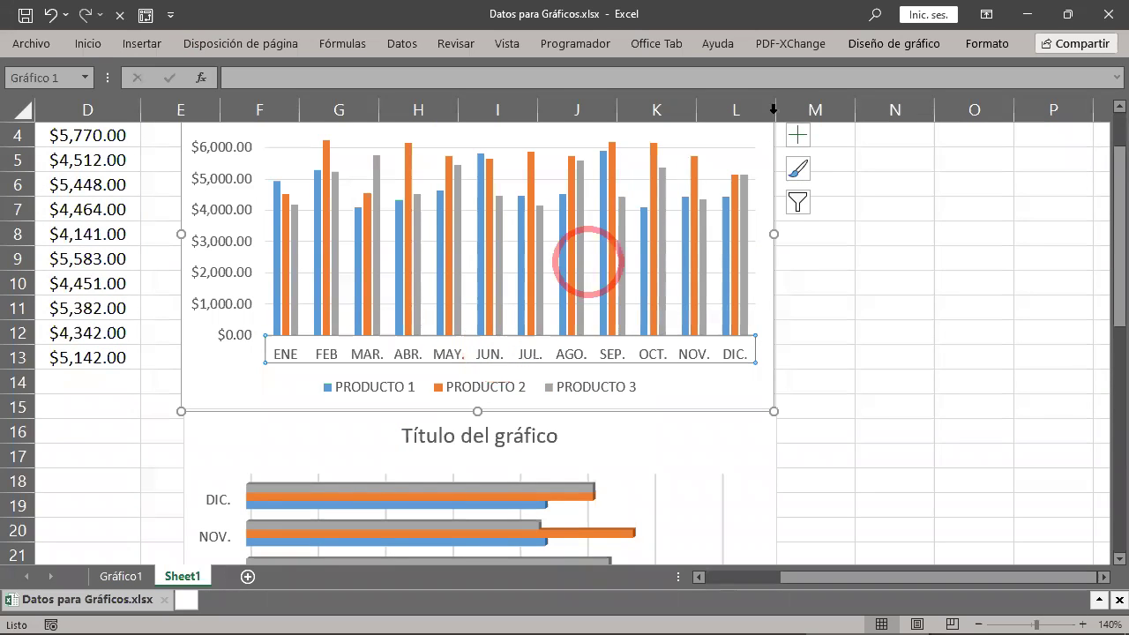
{"action": "left_click", "coordinate": [980, 44]}
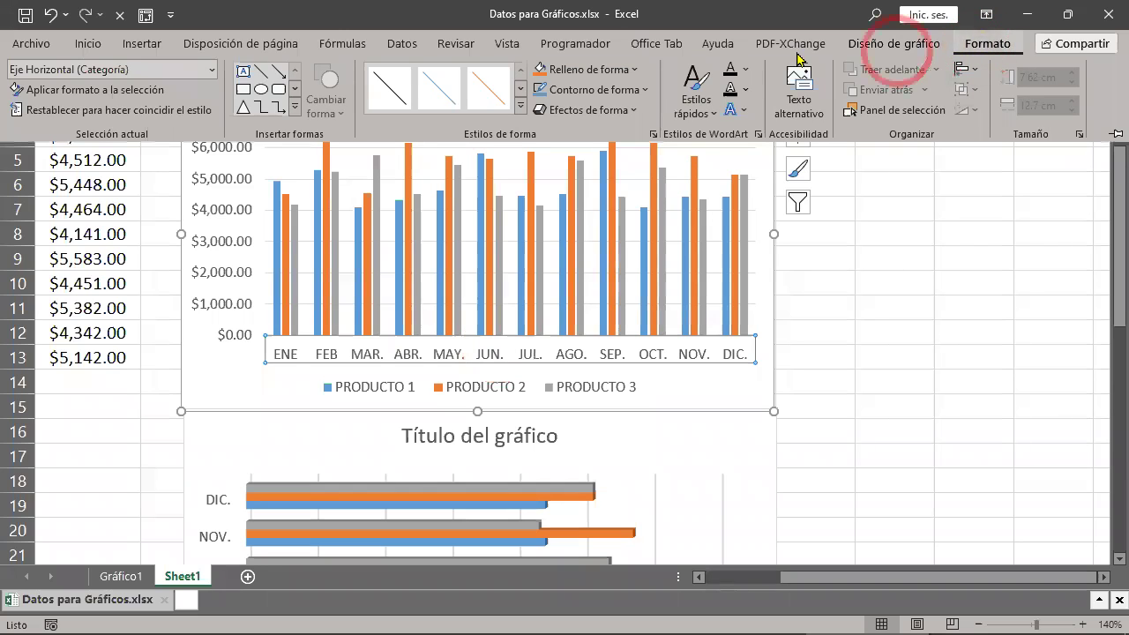
{"action": "left_click", "coordinate": [212, 70]}
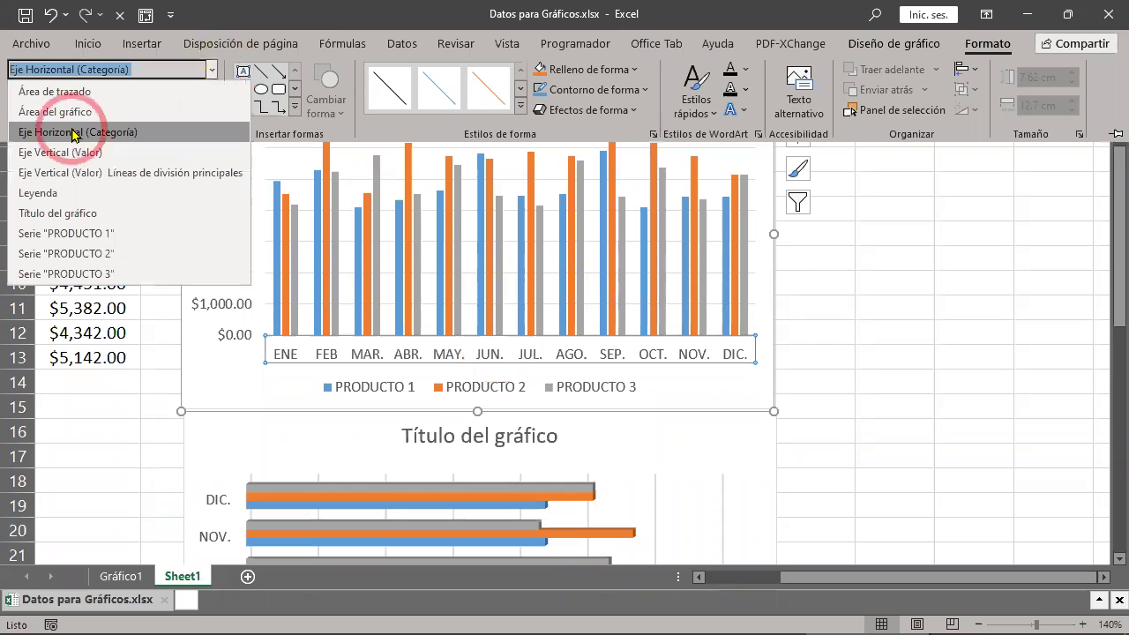
{"action": "left_click", "coordinate": [202, 370]}
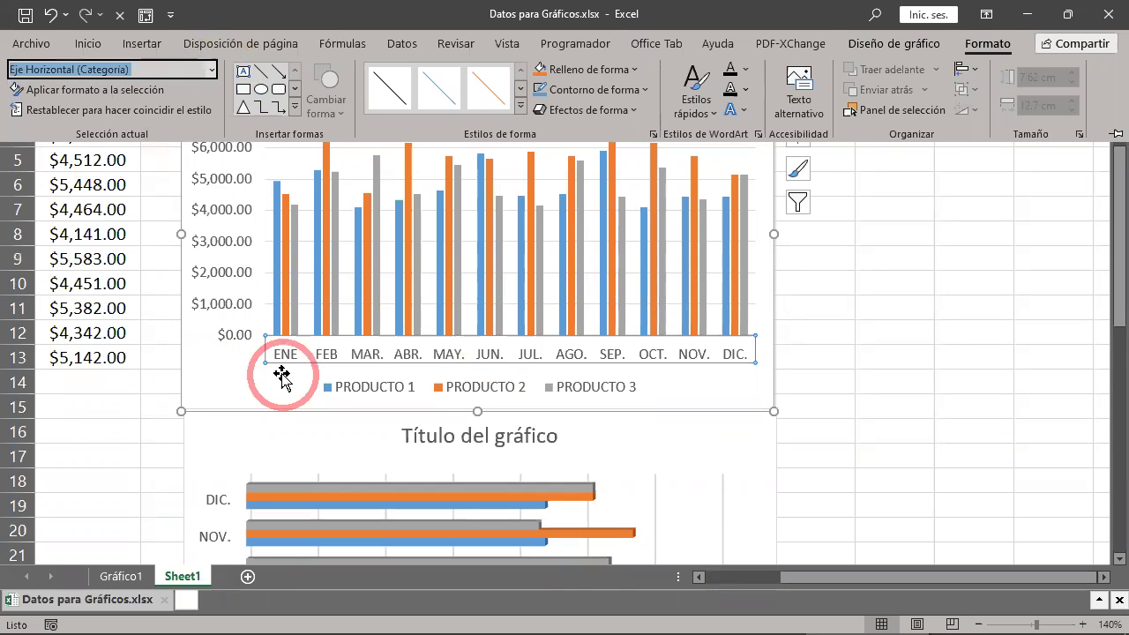
{"action": "scroll", "coordinate": [282, 376], "scroll_direction": "up", "scroll_amount": 1}
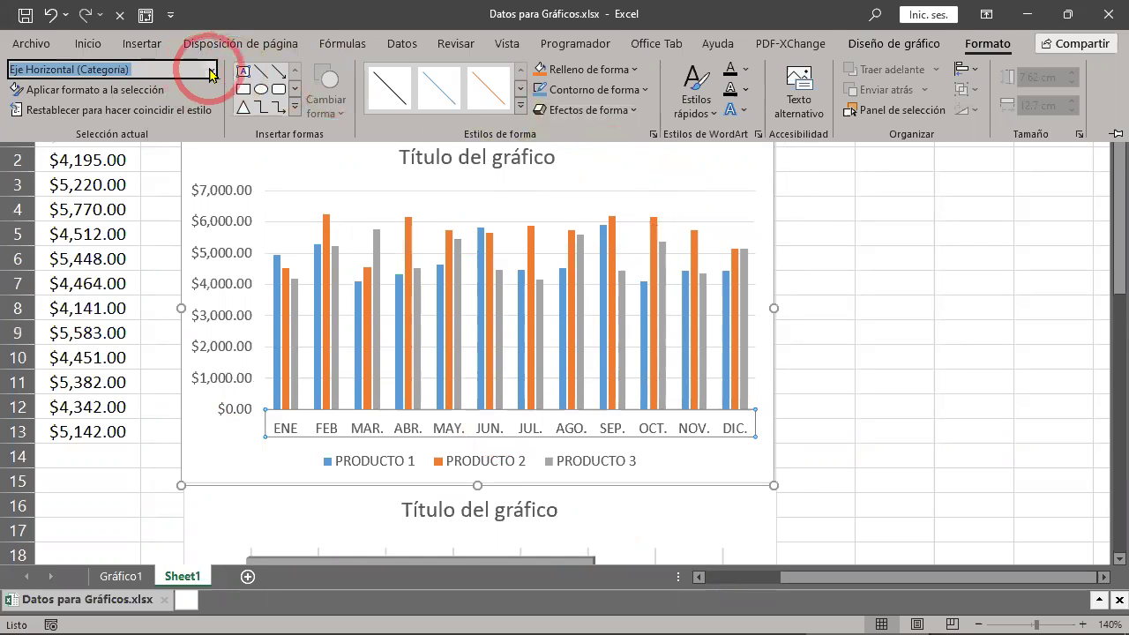
{"action": "left_click", "coordinate": [210, 70]}
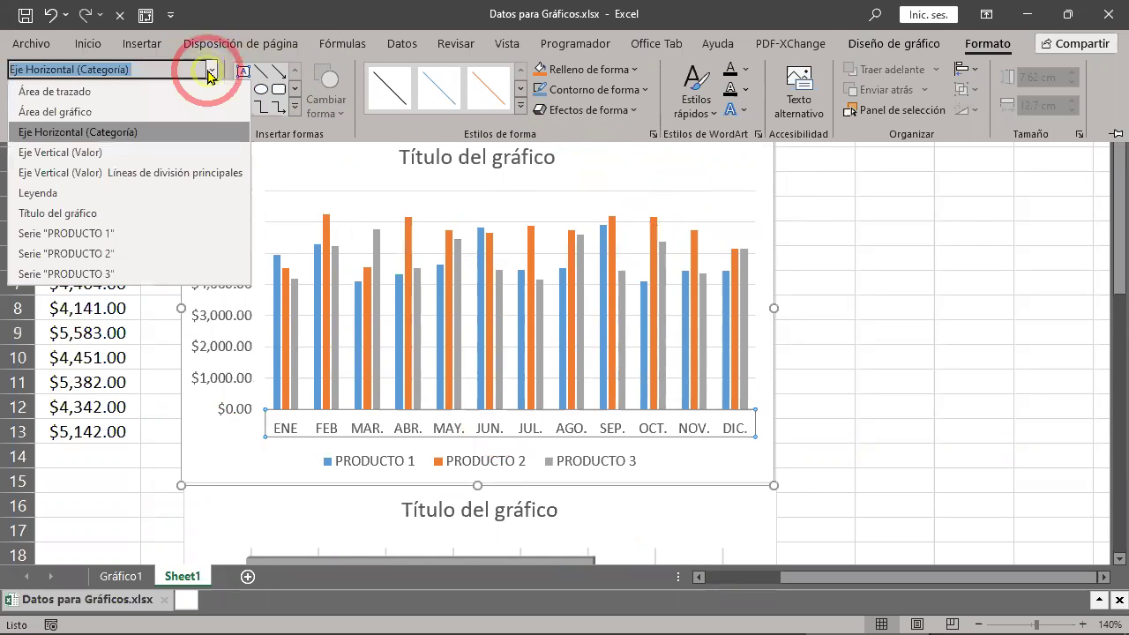
{"action": "left_click", "coordinate": [71, 152]}
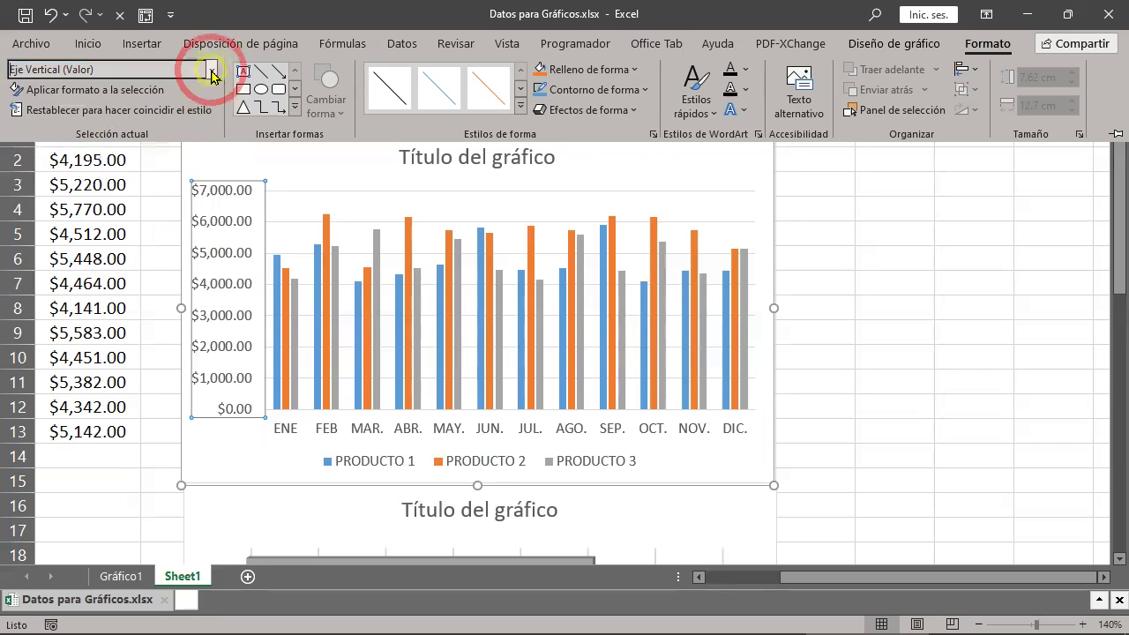
{"action": "left_click", "coordinate": [212, 71]}
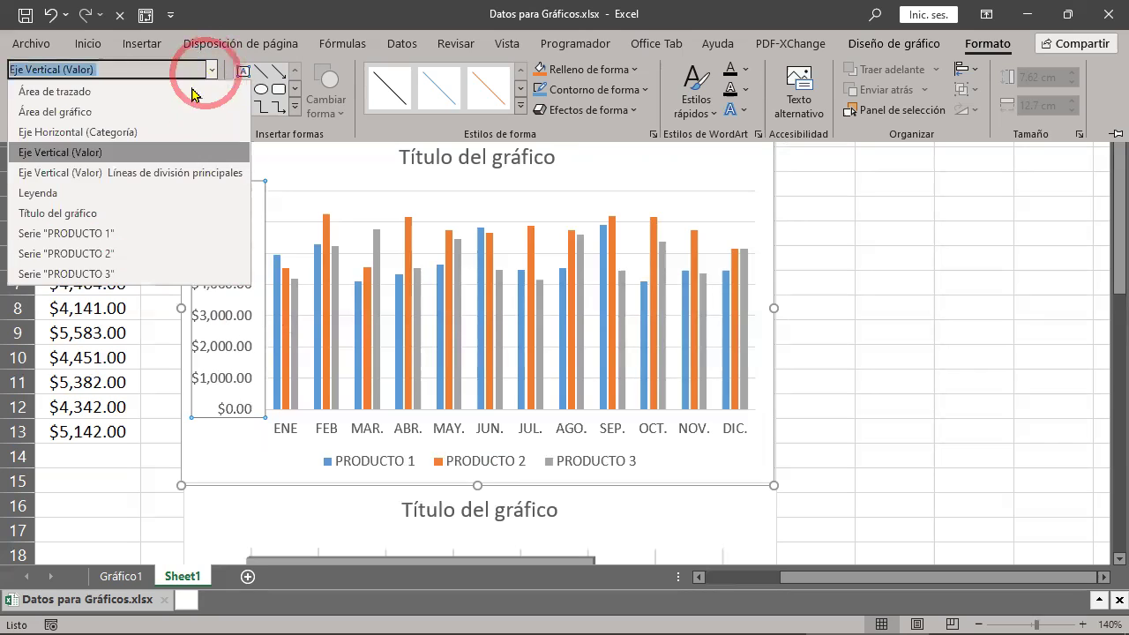
{"action": "left_click", "coordinate": [87, 173]}
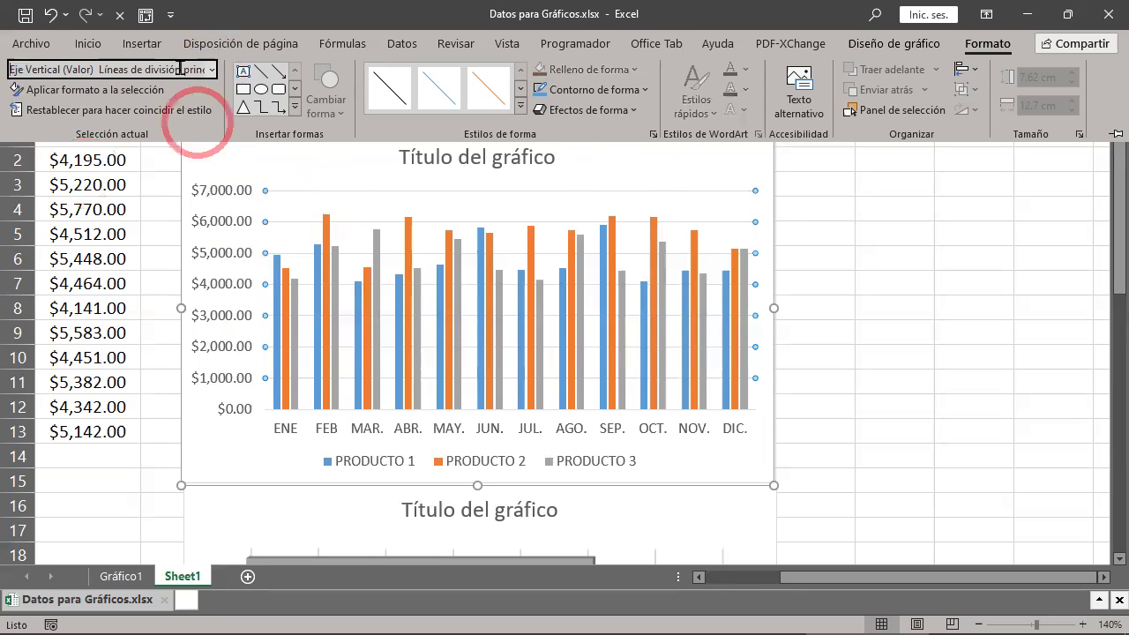
{"action": "left_click", "coordinate": [214, 77]}
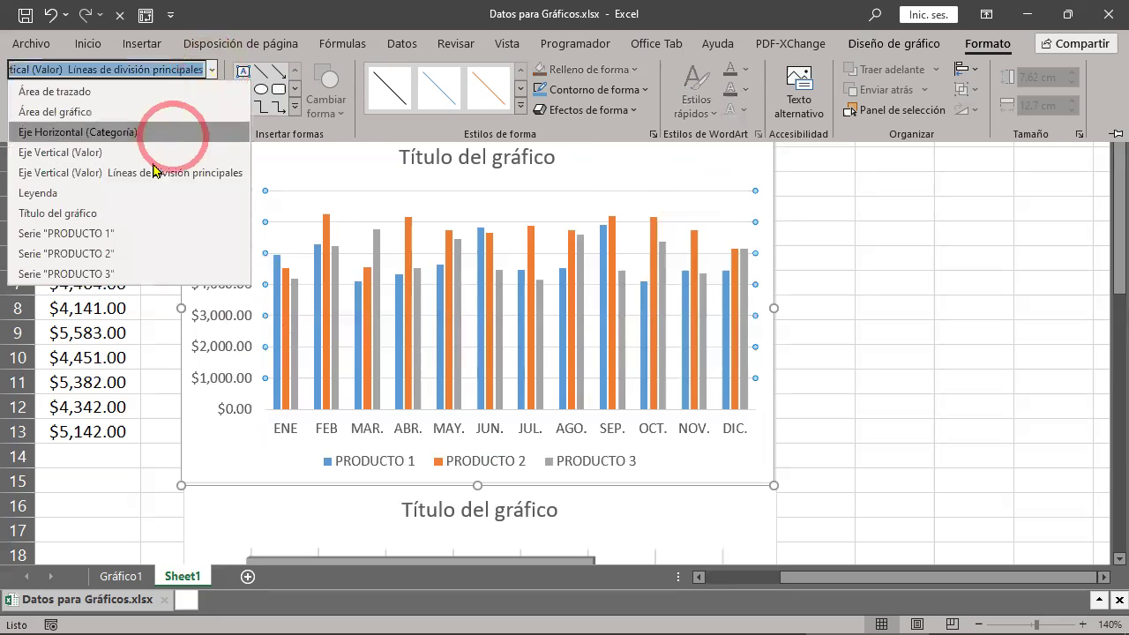
{"action": "left_click", "coordinate": [121, 189]}
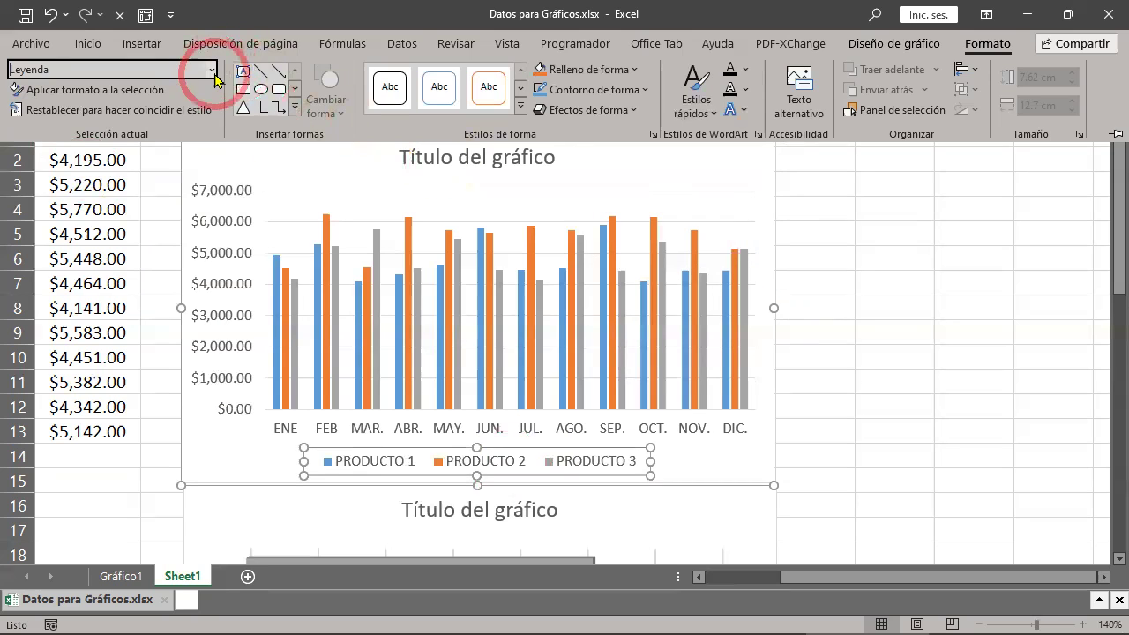
{"action": "left_click", "coordinate": [211, 69]}
{"action": "left_click", "coordinate": [70, 213]}
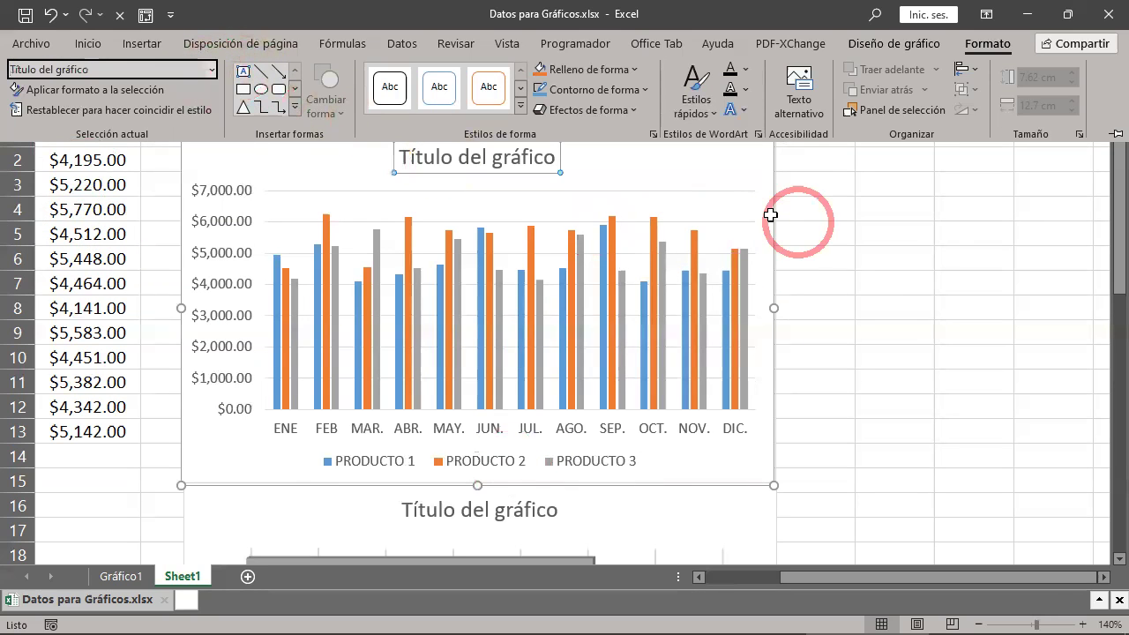
{"action": "left_click", "coordinate": [212, 71]}
{"action": "left_click", "coordinate": [75, 234]}
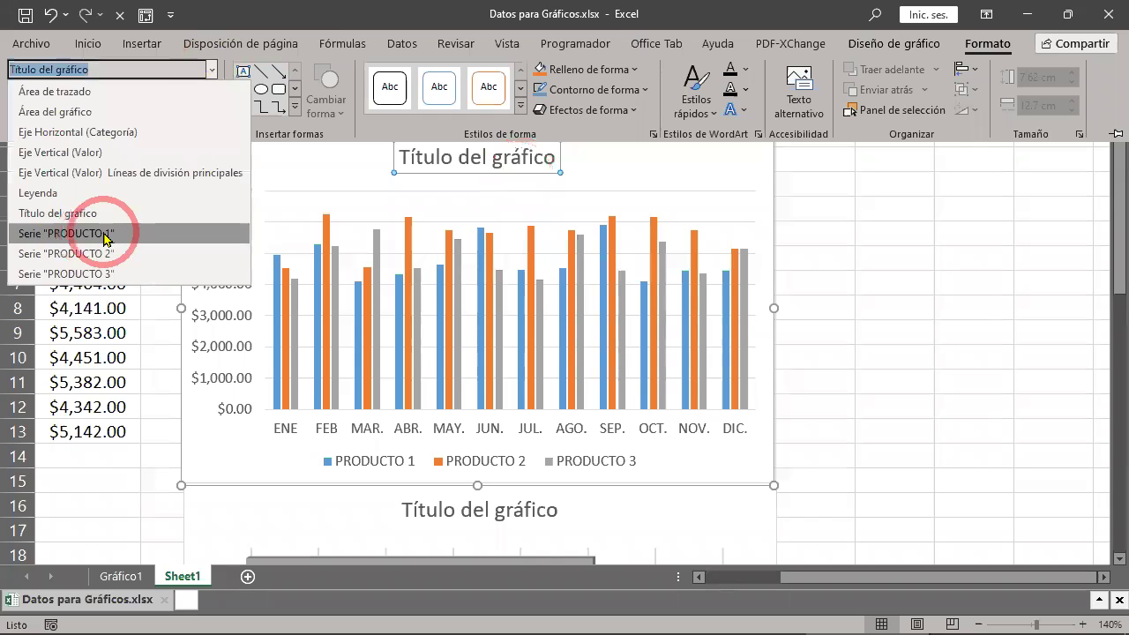
{"action": "left_click", "coordinate": [102, 234]}
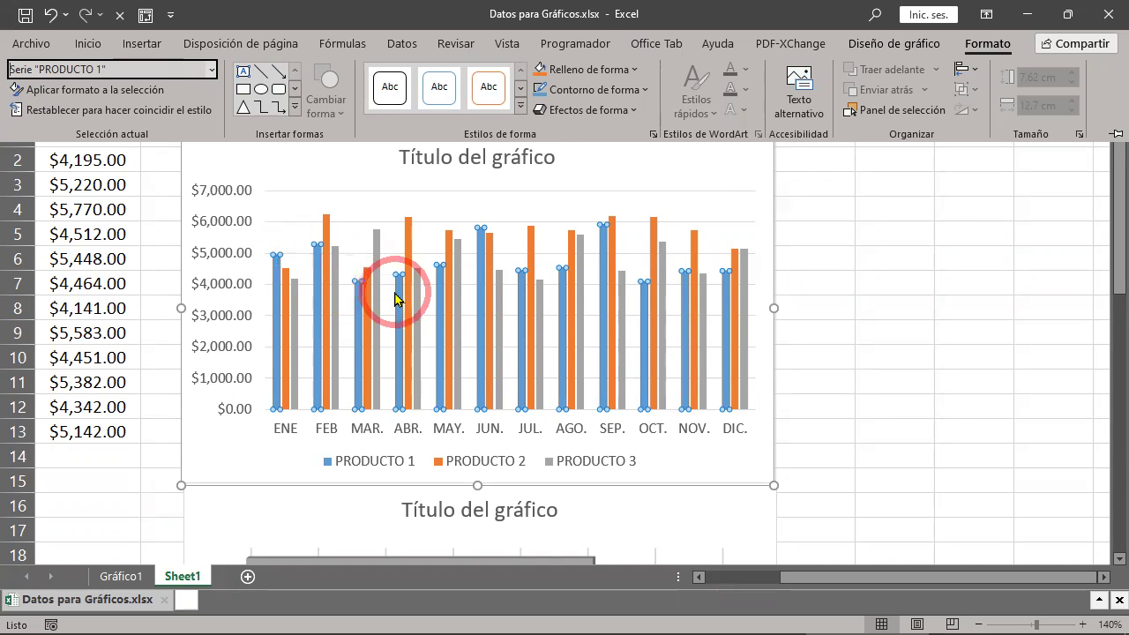
{"action": "left_click", "coordinate": [212, 69]}
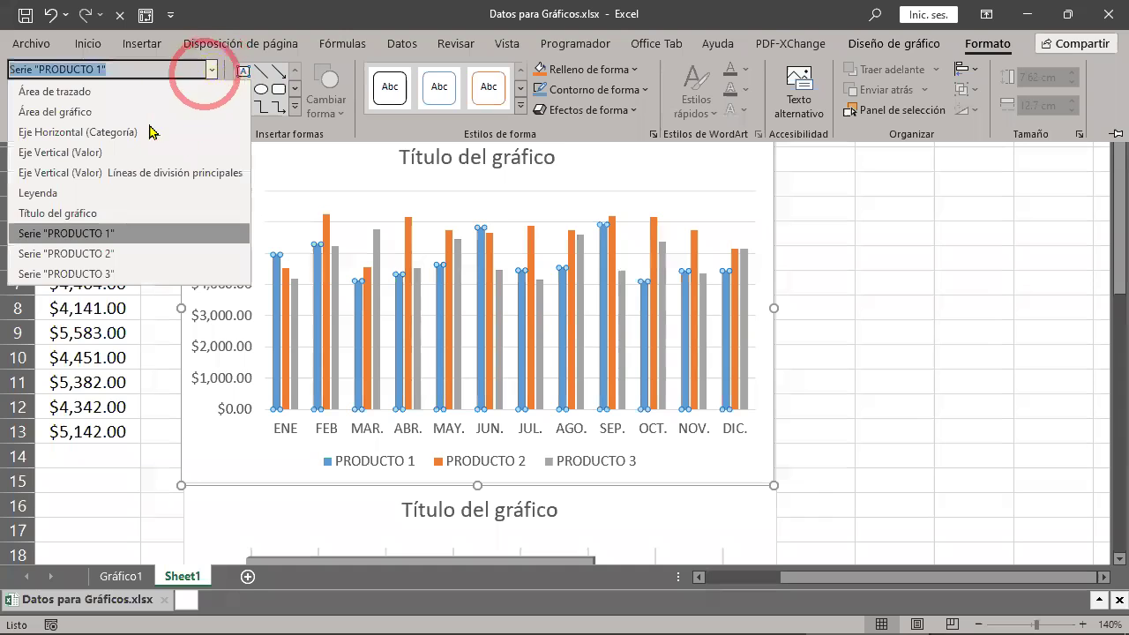
{"action": "left_click", "coordinate": [92, 243]}
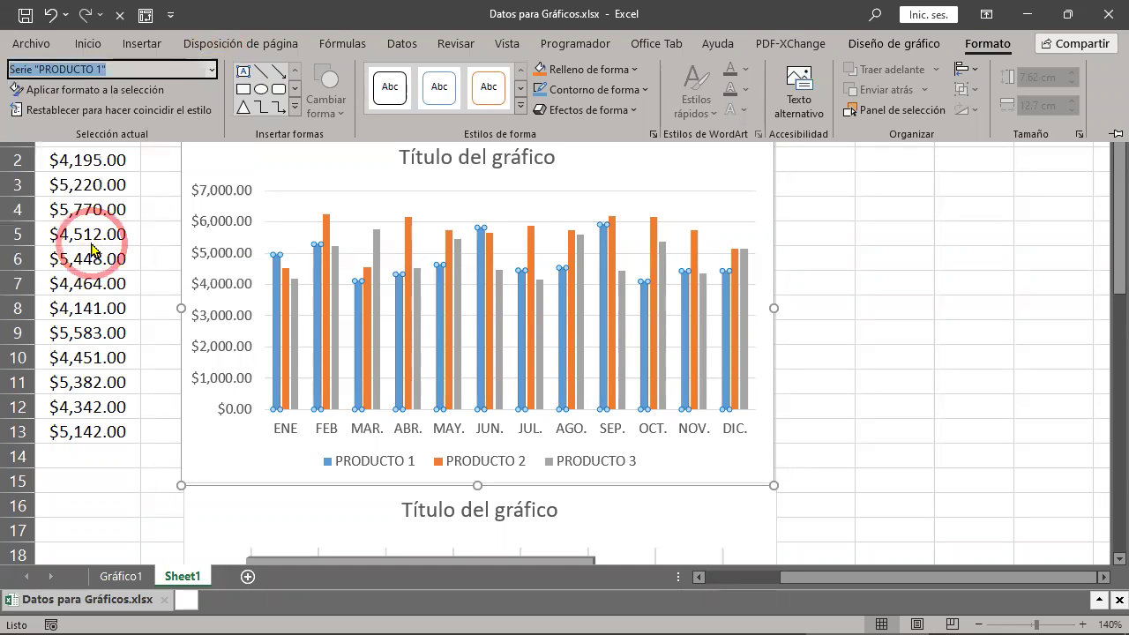
{"action": "left_click", "coordinate": [212, 69]}
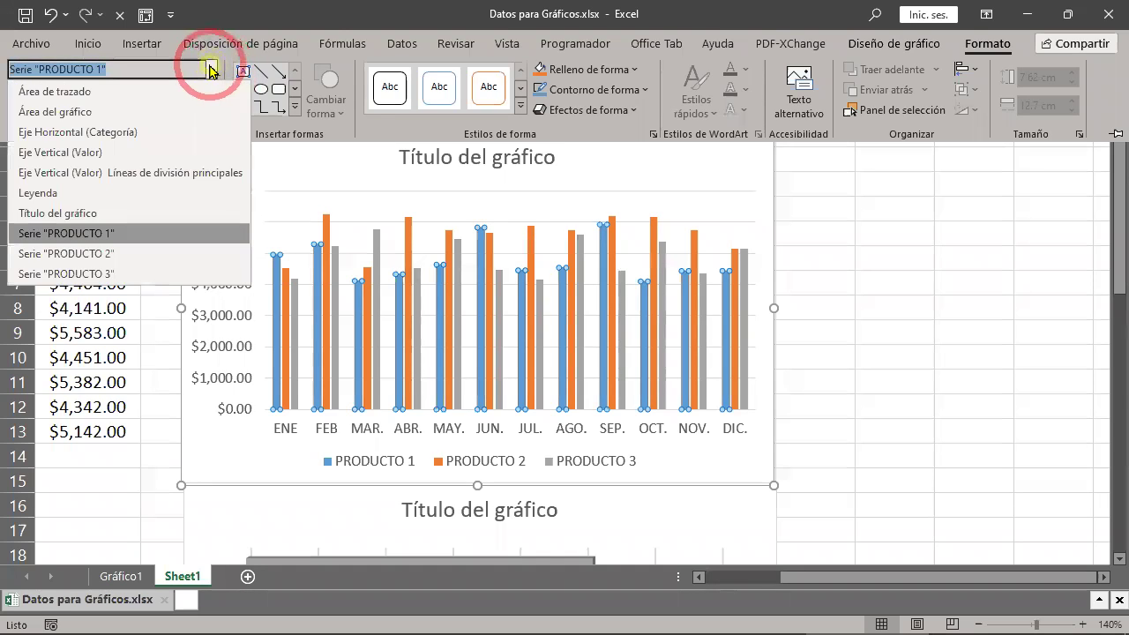
{"action": "left_click", "coordinate": [124, 254]}
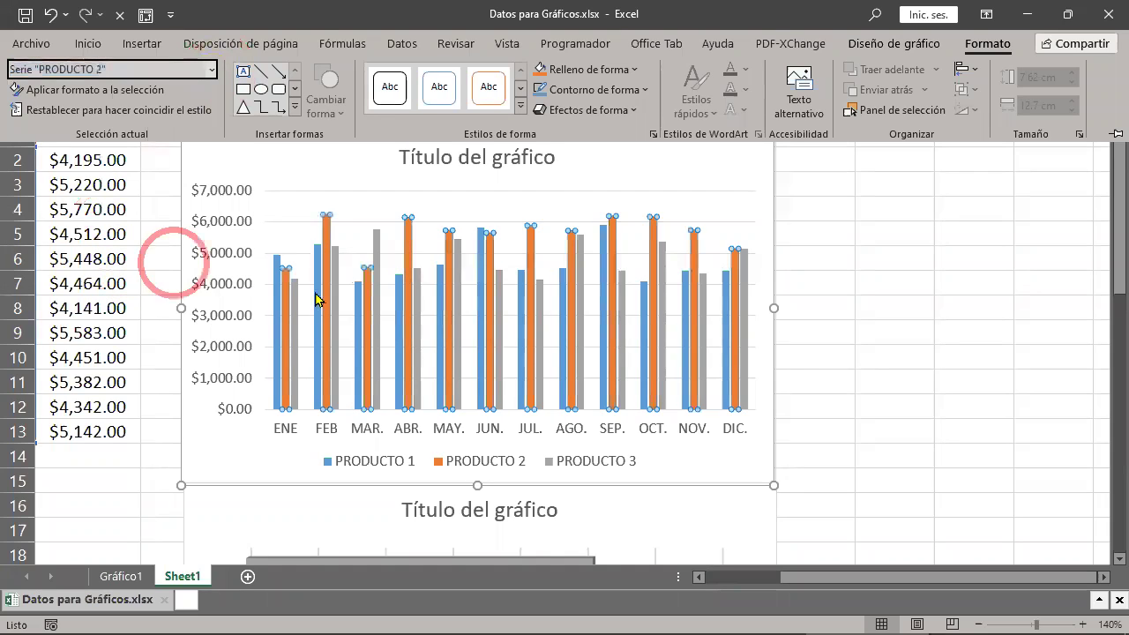
{"action": "left_click", "coordinate": [414, 323]}
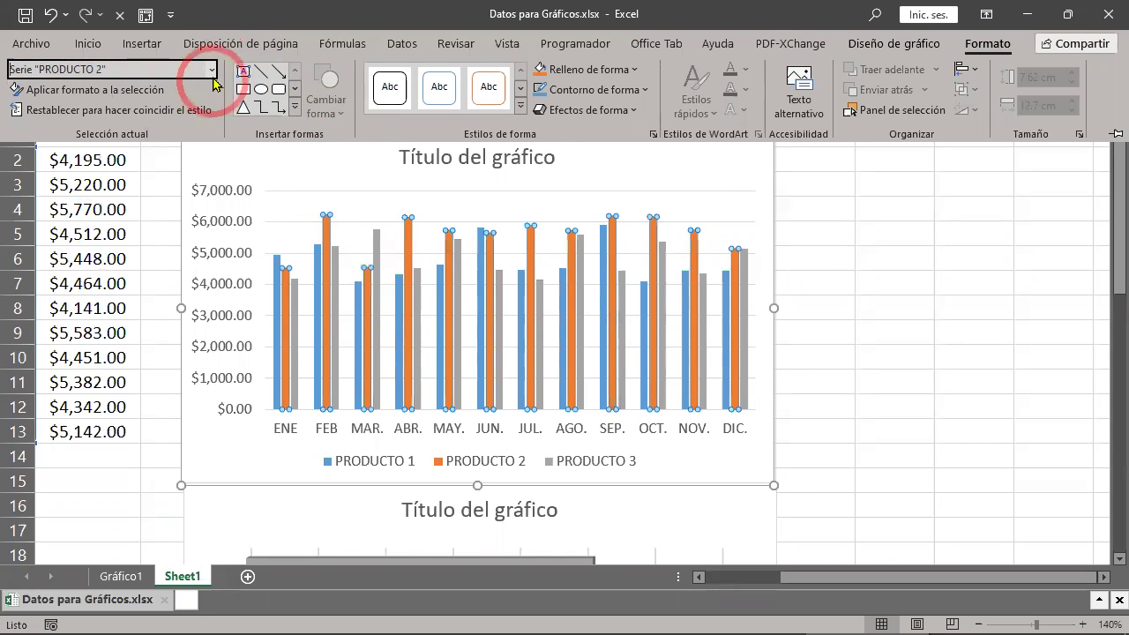
{"action": "left_click", "coordinate": [212, 70]}
{"action": "left_click", "coordinate": [84, 274]}
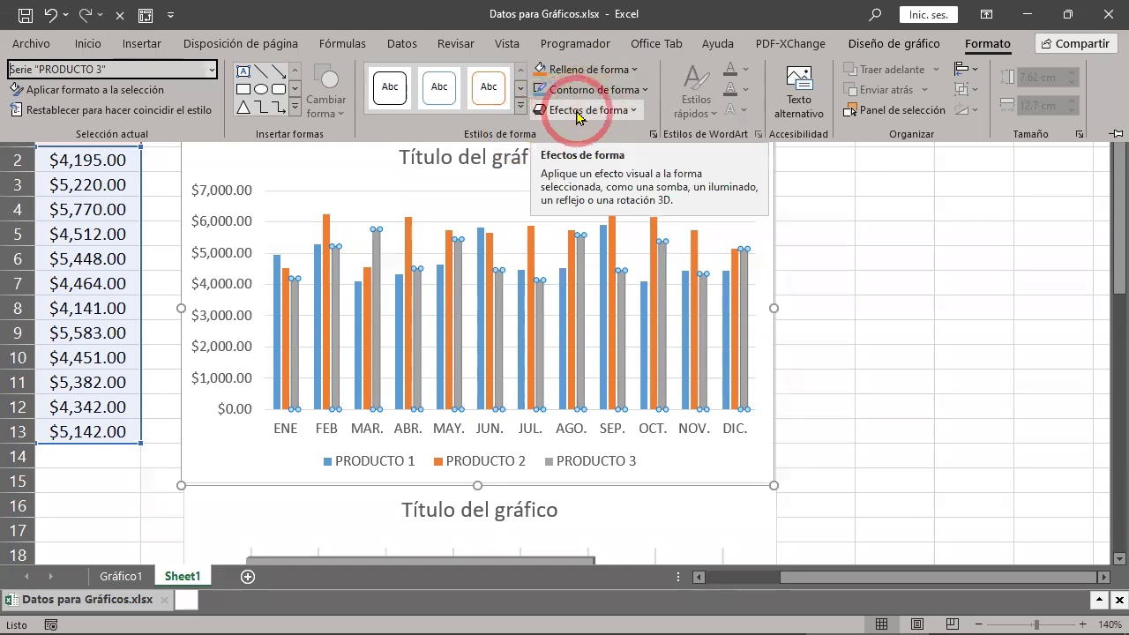
- Fill the PRODUCTO 3 bars with bright green from Más colores de relleno
{"action": "left_click", "coordinate": [635, 71]}
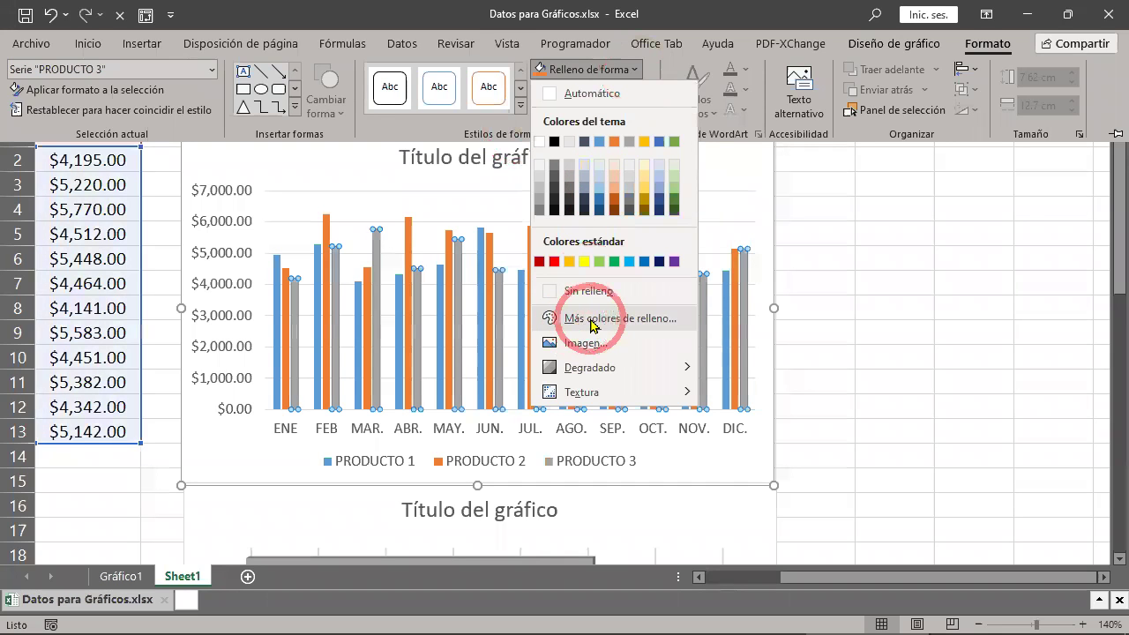
{"action": "left_click", "coordinate": [594, 320]}
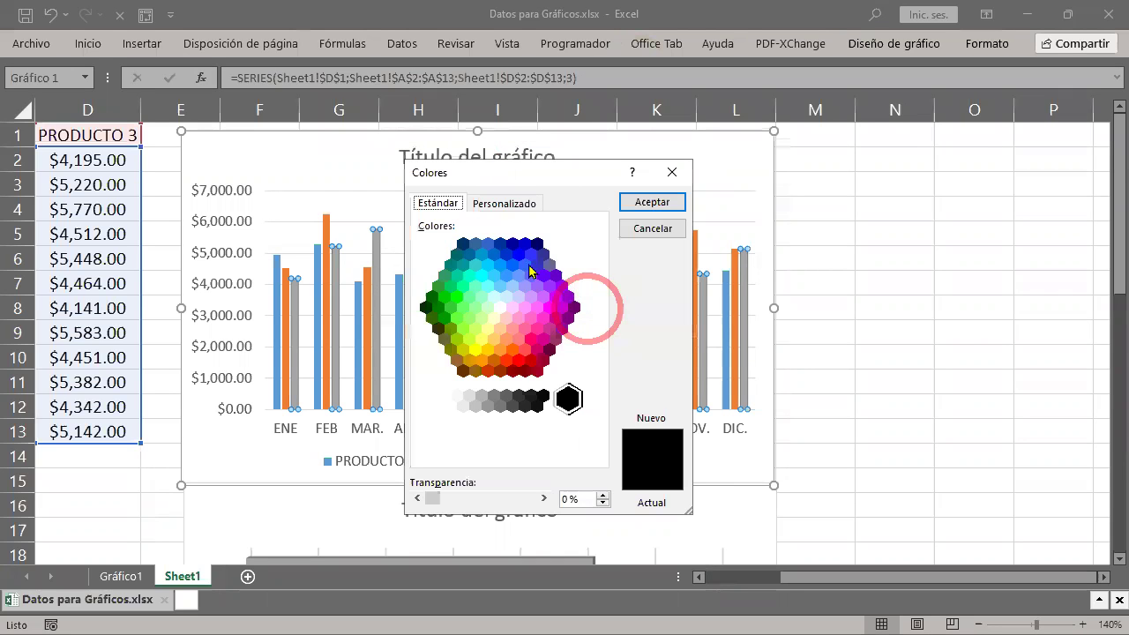
{"action": "left_click_drag", "start_coordinate": [562, 181], "coordinate": [914, 143]}
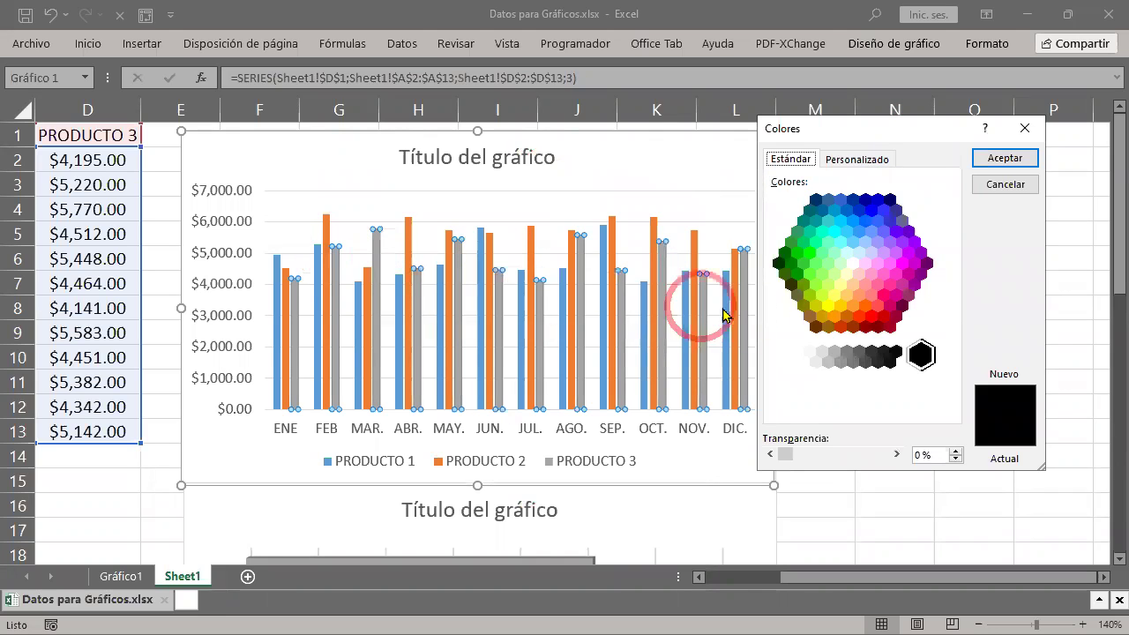
{"action": "left_click", "coordinate": [809, 253]}
{"action": "left_click", "coordinate": [1005, 158]}
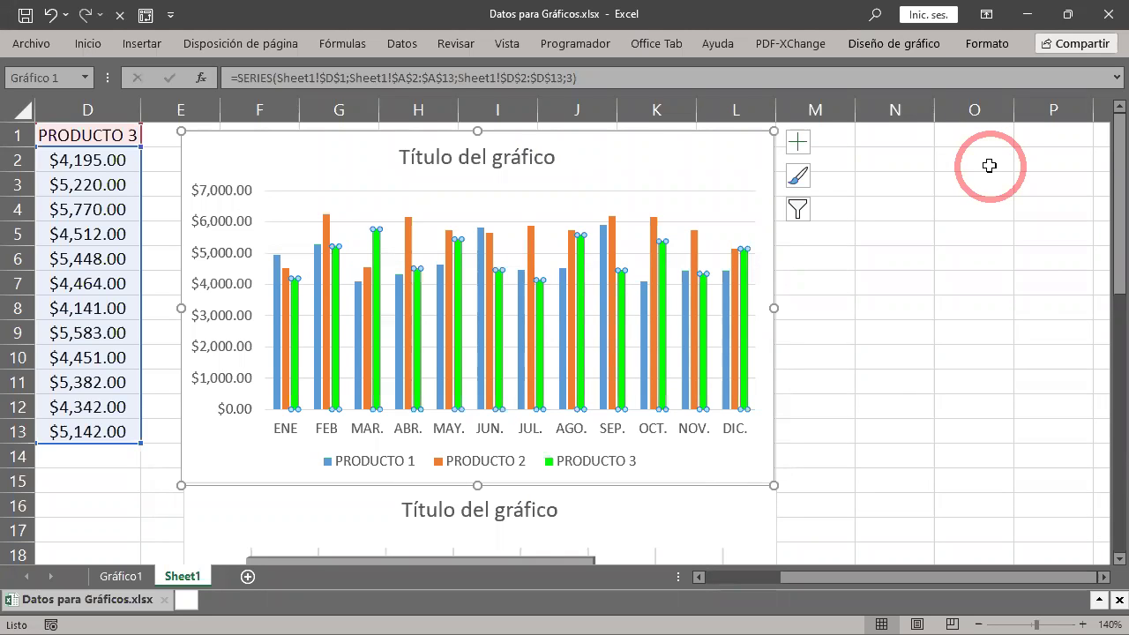
{"action": "left_click", "coordinate": [985, 45]}
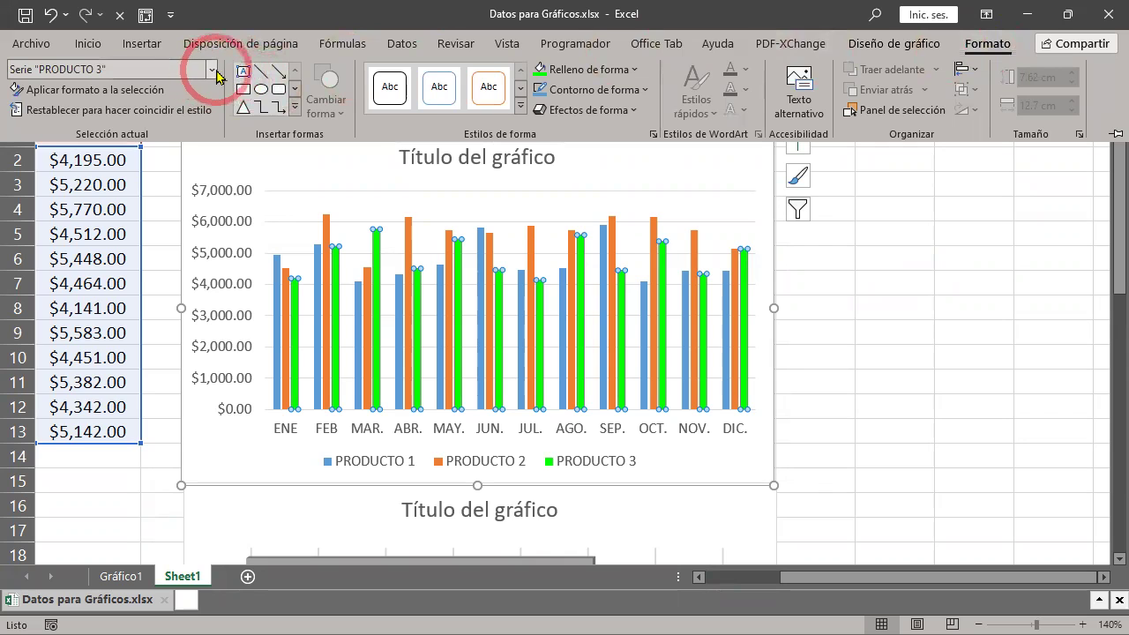
- Set the Eje Horizontal (Categoría) outline thickness to 3 pt
{"action": "left_click", "coordinate": [211, 69]}
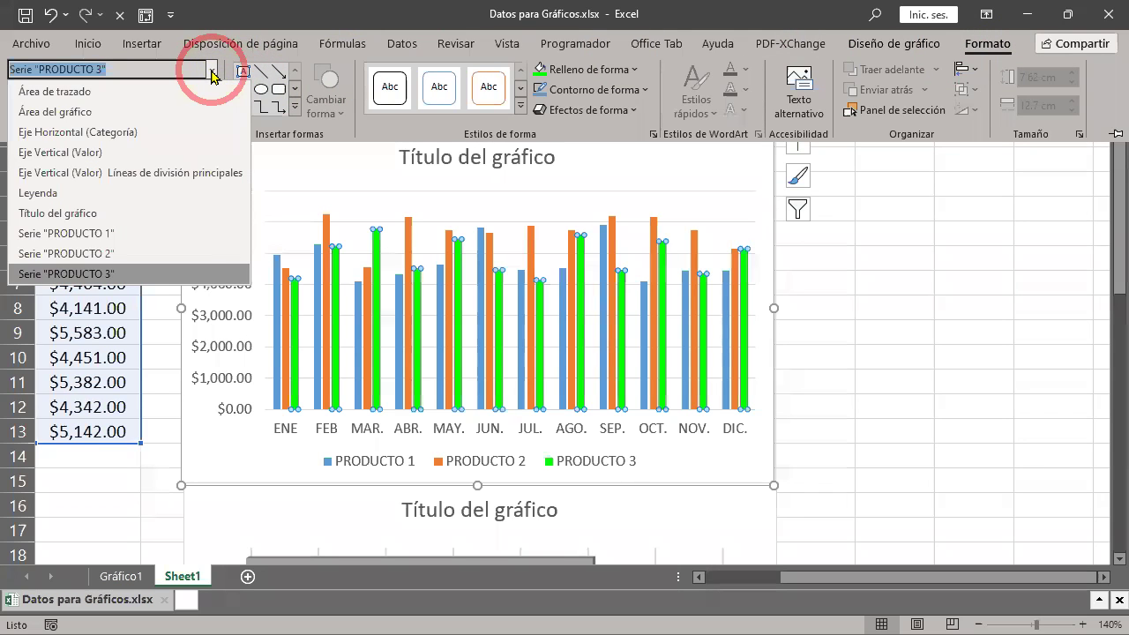
{"action": "left_click", "coordinate": [43, 134]}
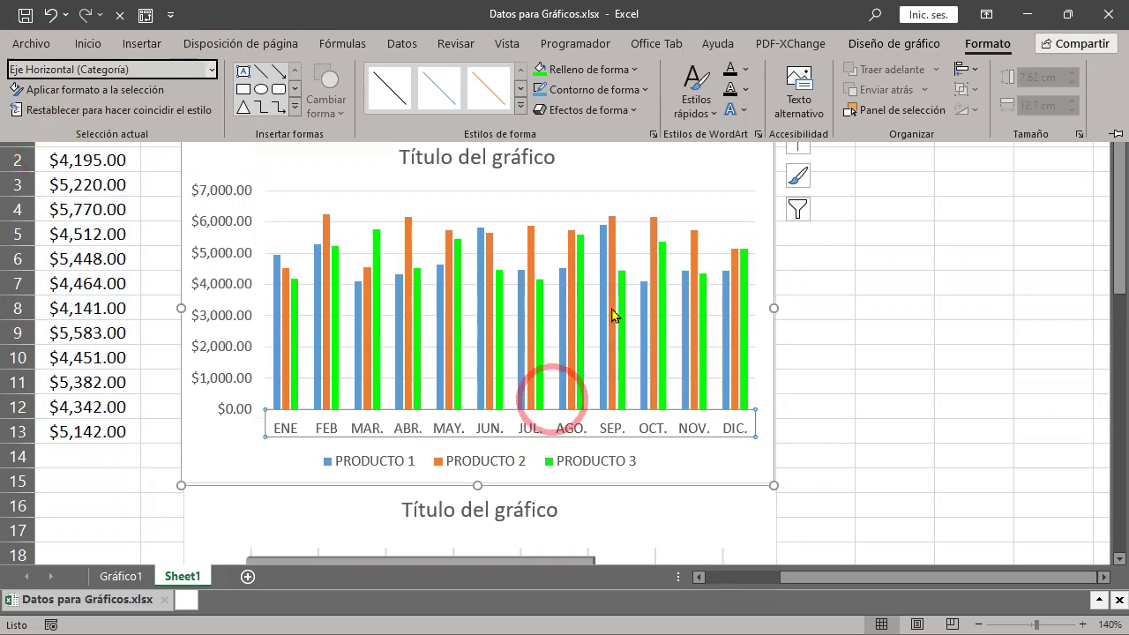
{"action": "left_click", "coordinate": [641, 93]}
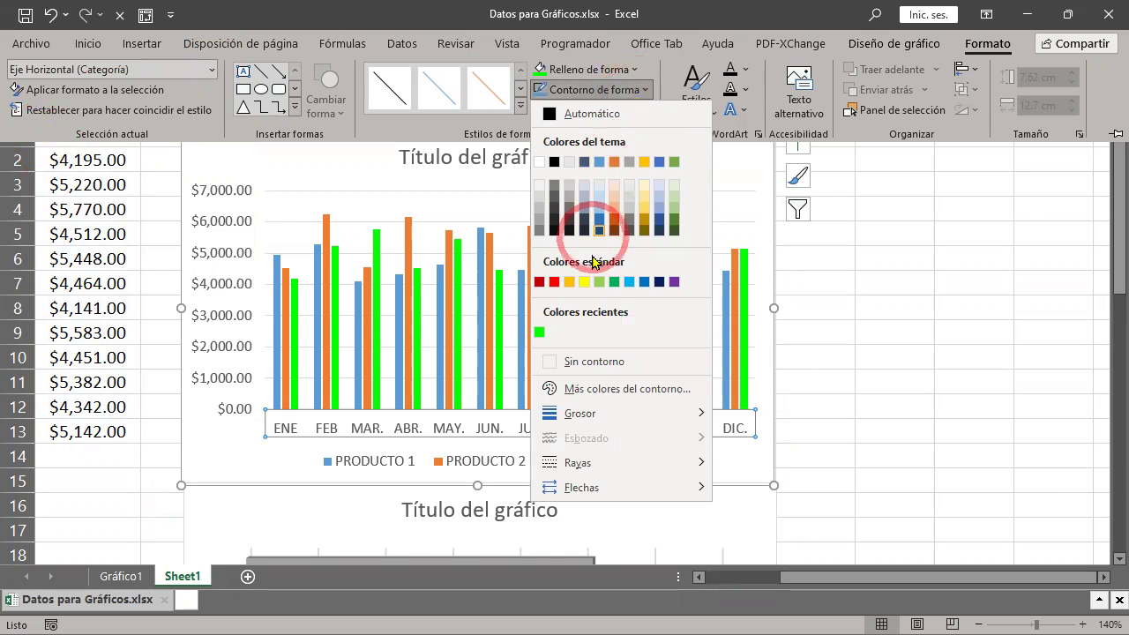
{"action": "mouse_move", "coordinate": [581, 414]}
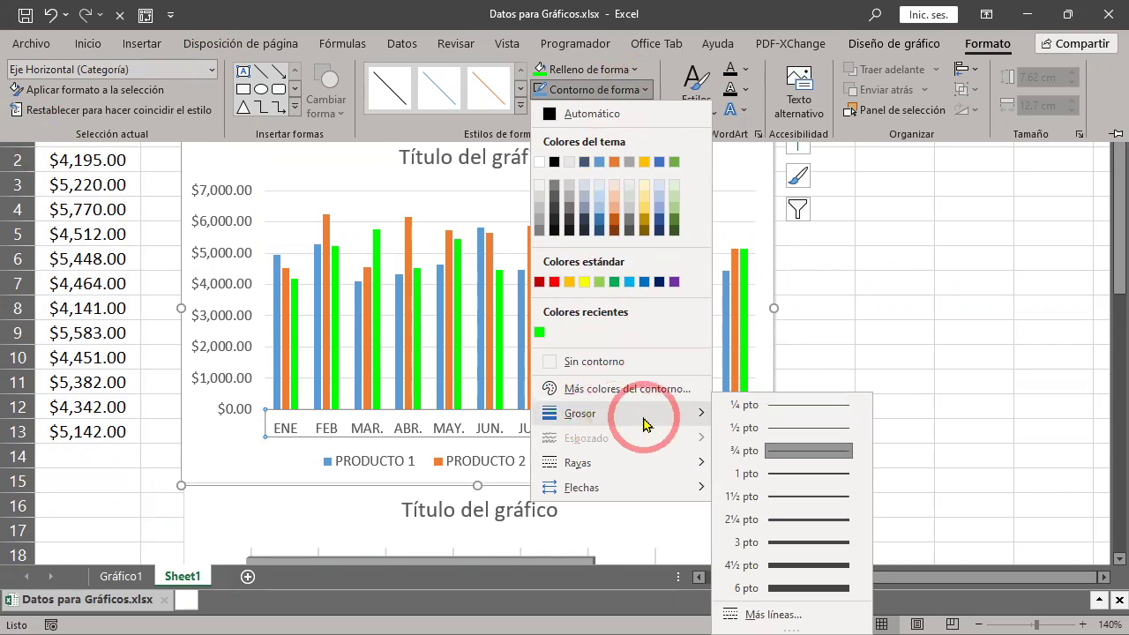
{"action": "left_click", "coordinate": [802, 541]}
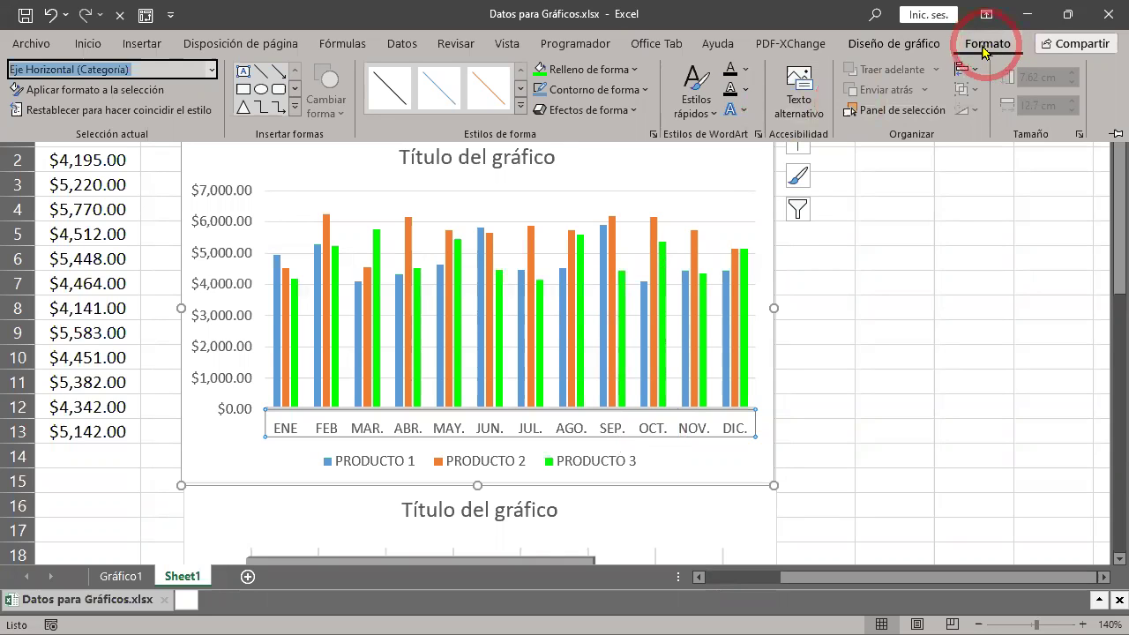
{"action": "left_click", "coordinate": [886, 45]}
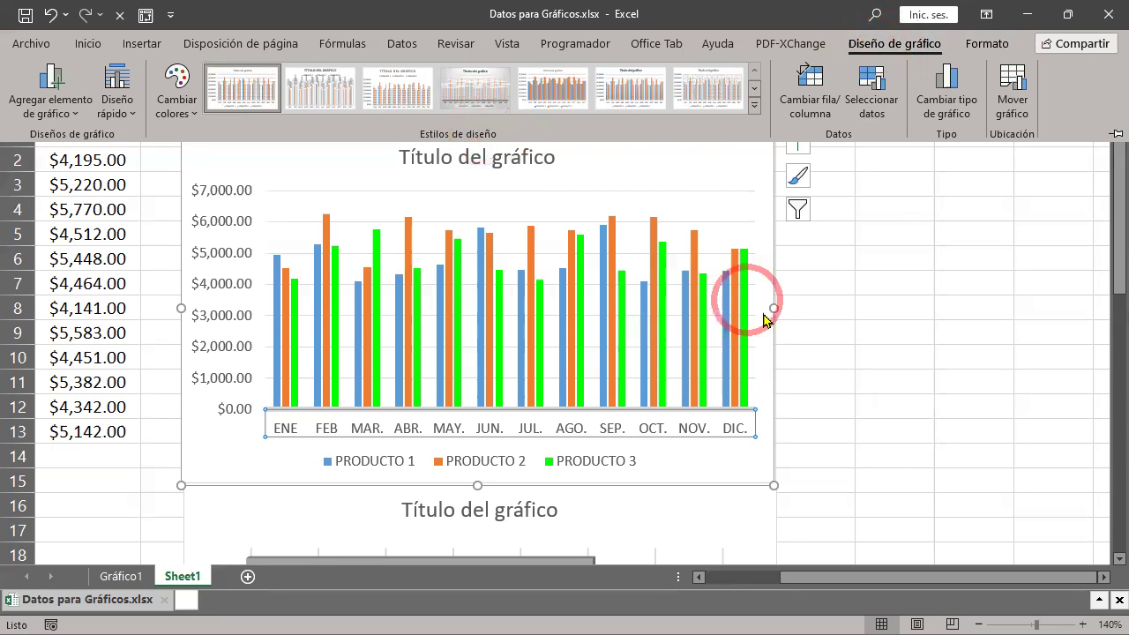
- Select the lower horizontal bar chart and preview Estilo 6 in the chart styles gallery
{"action": "scroll", "coordinate": [895, 394], "scroll_direction": "down", "scroll_amount": 1}
{"action": "scroll", "coordinate": [894, 394], "scroll_direction": "down", "scroll_amount": 3}
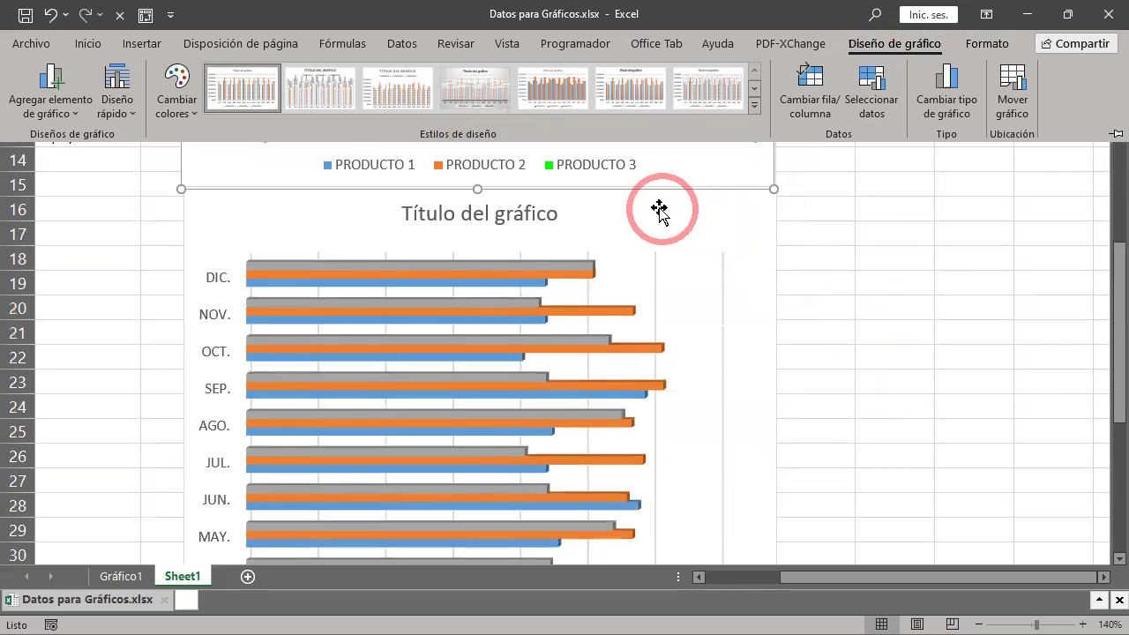
{"action": "left_click", "coordinate": [687, 220]}
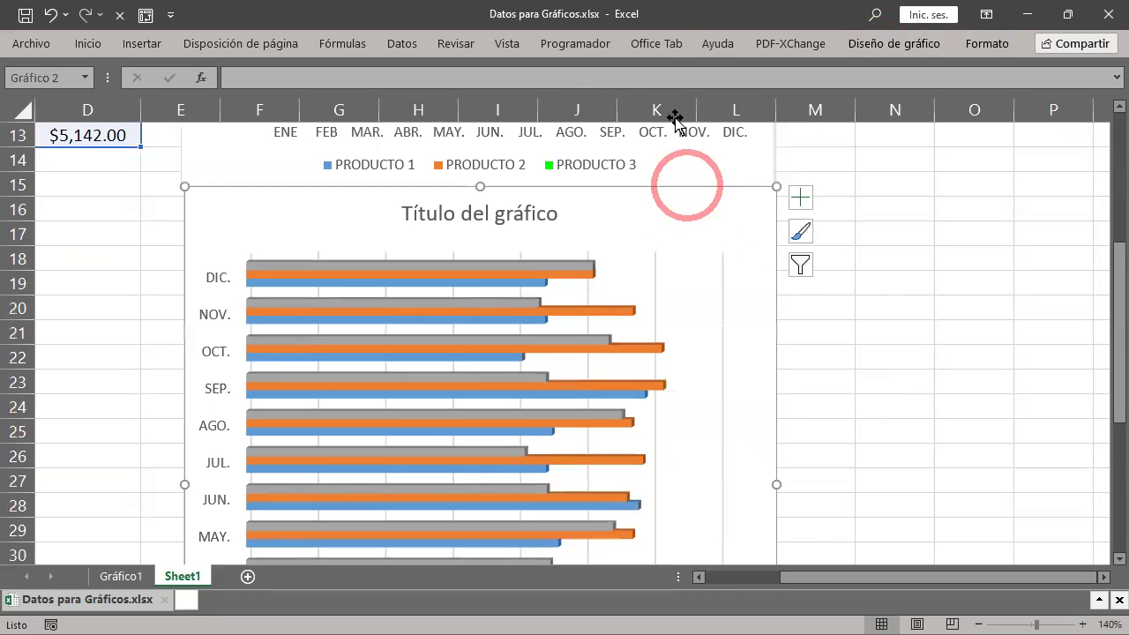
{"action": "left_click", "coordinate": [861, 49]}
{"action": "left_click", "coordinate": [860, 50]}
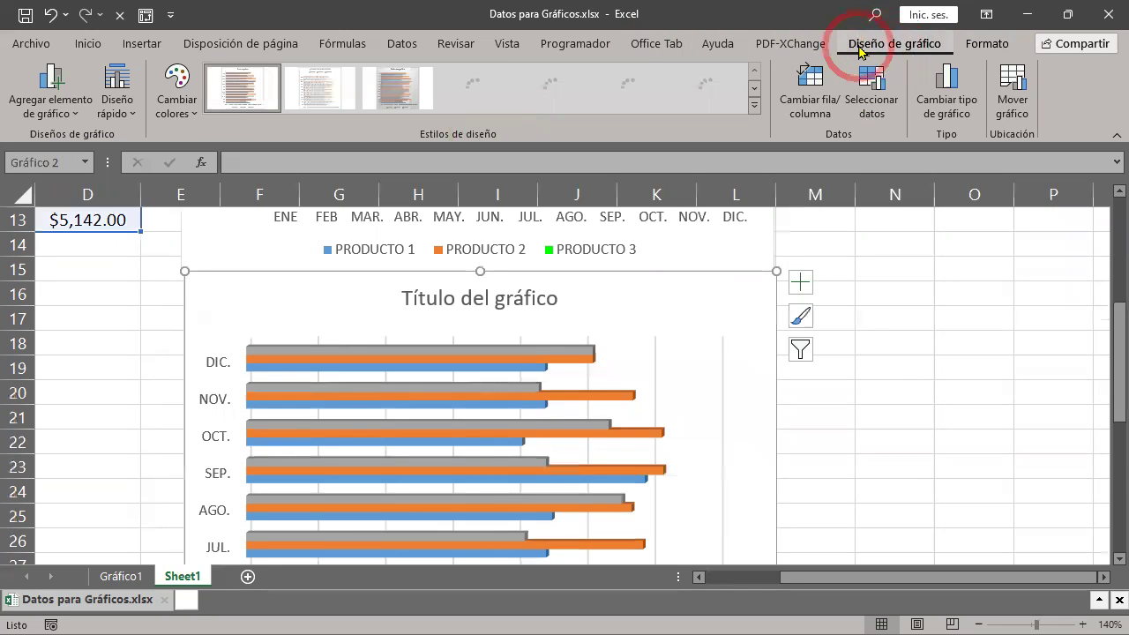
{"action": "left_click", "coordinate": [751, 106]}
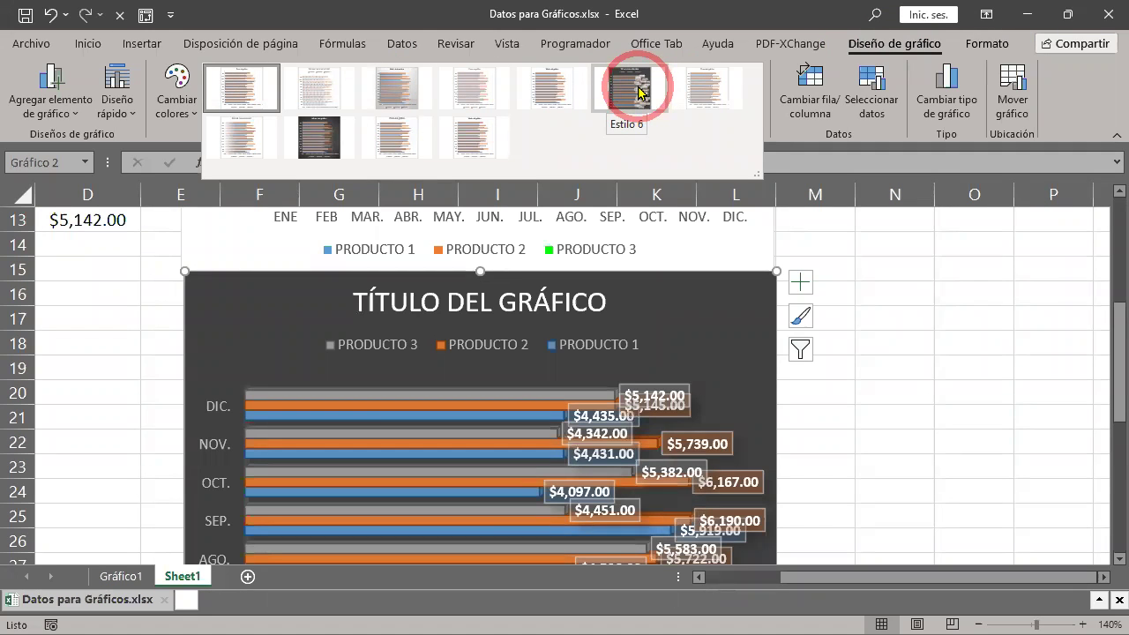
- Apply the dark Estilo 6 to the bar chart and stretch it wider to the right
{"action": "left_click", "coordinate": [640, 93]}
{"action": "scroll", "coordinate": [661, 378], "scroll_direction": "down", "scroll_amount": 3}
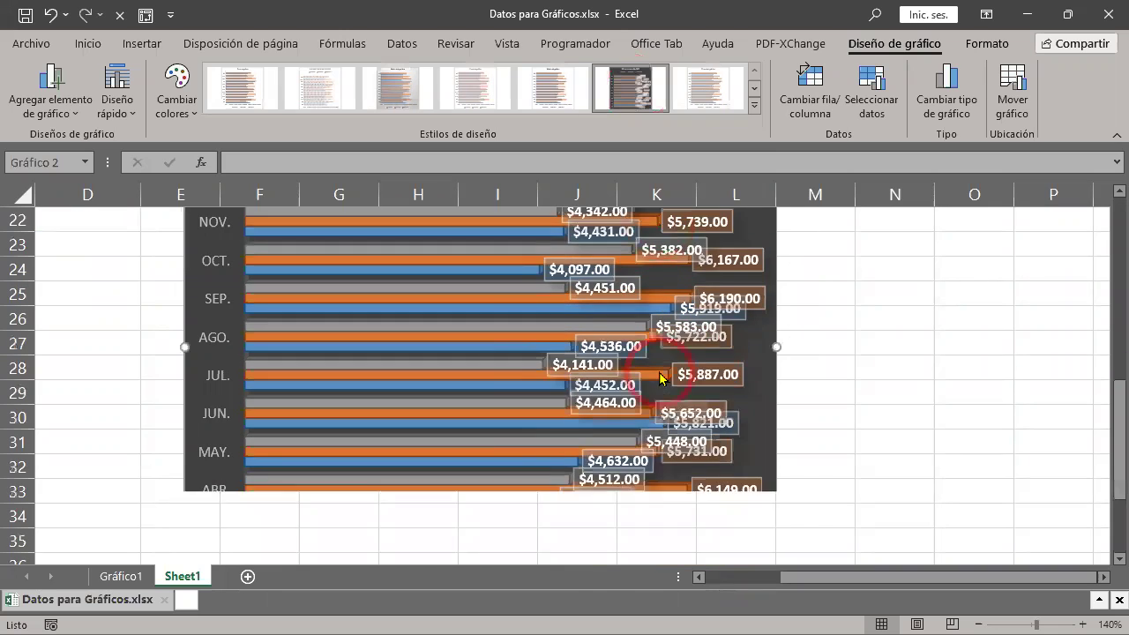
{"action": "scroll", "coordinate": [661, 377], "scroll_direction": "down", "scroll_amount": 3}
{"action": "scroll", "coordinate": [662, 377], "scroll_direction": "up", "scroll_amount": 5}
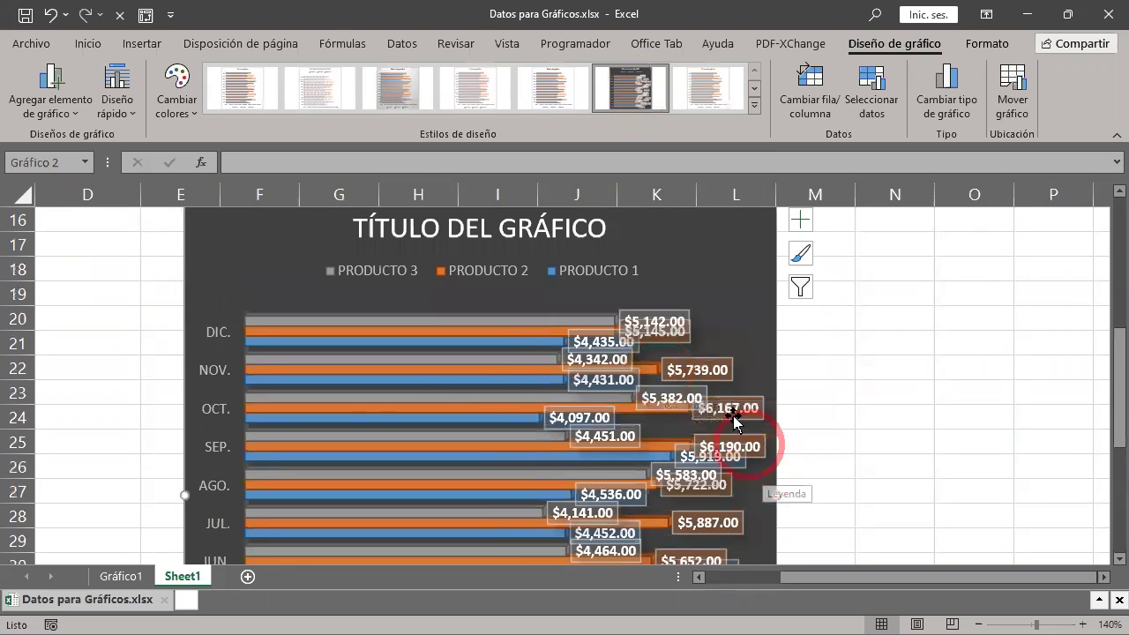
{"action": "left_click_drag", "start_coordinate": [647, 328], "coordinate": [654, 335]}
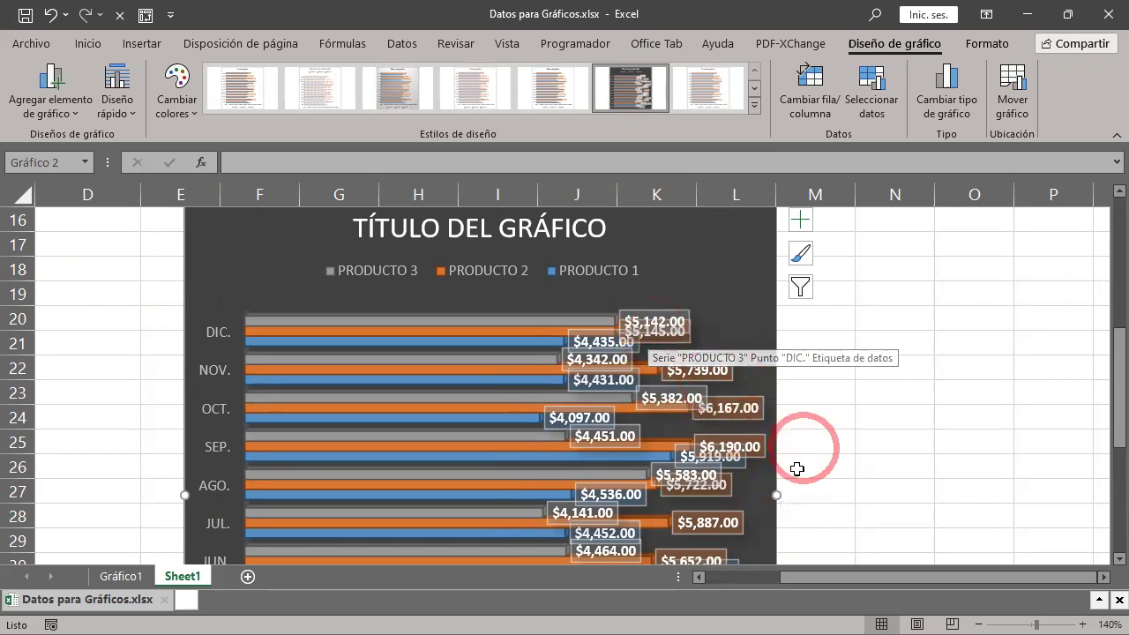
{"action": "left_click_drag", "start_coordinate": [779, 496], "coordinate": [1064, 489]}
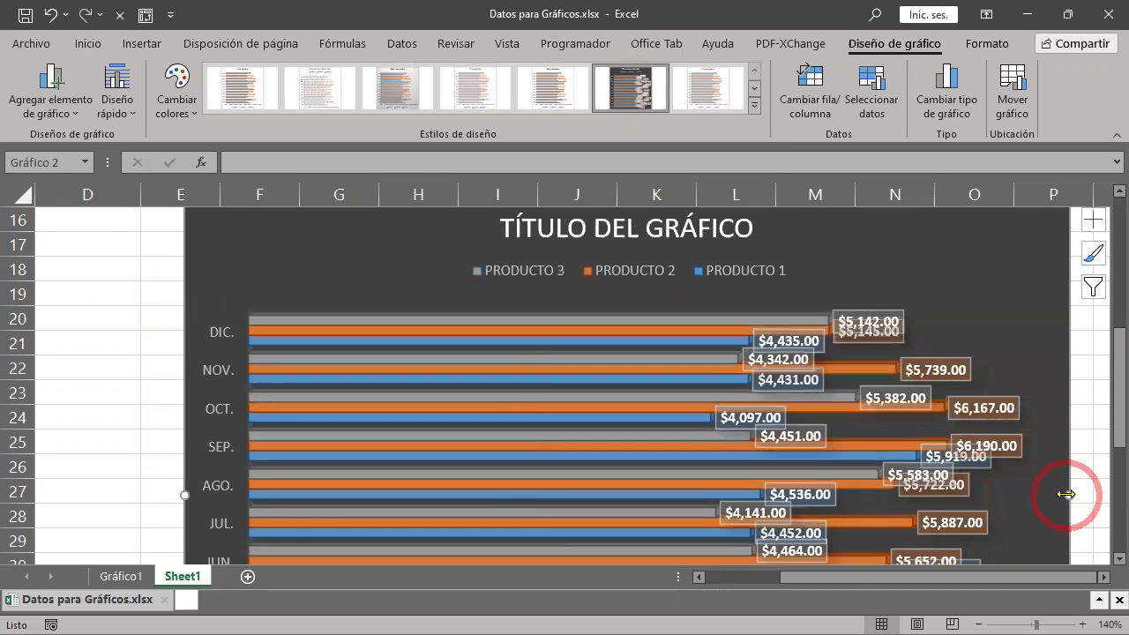
- Drag the bar chart's bottom edge down twice until it reaches about row 53
{"action": "scroll", "coordinate": [894, 365], "scroll_direction": "down", "scroll_amount": 3}
{"action": "scroll", "coordinate": [895, 428], "scroll_direction": "down", "scroll_amount": 1}
{"action": "scroll", "coordinate": [894, 428], "scroll_direction": "down", "scroll_amount": 1}
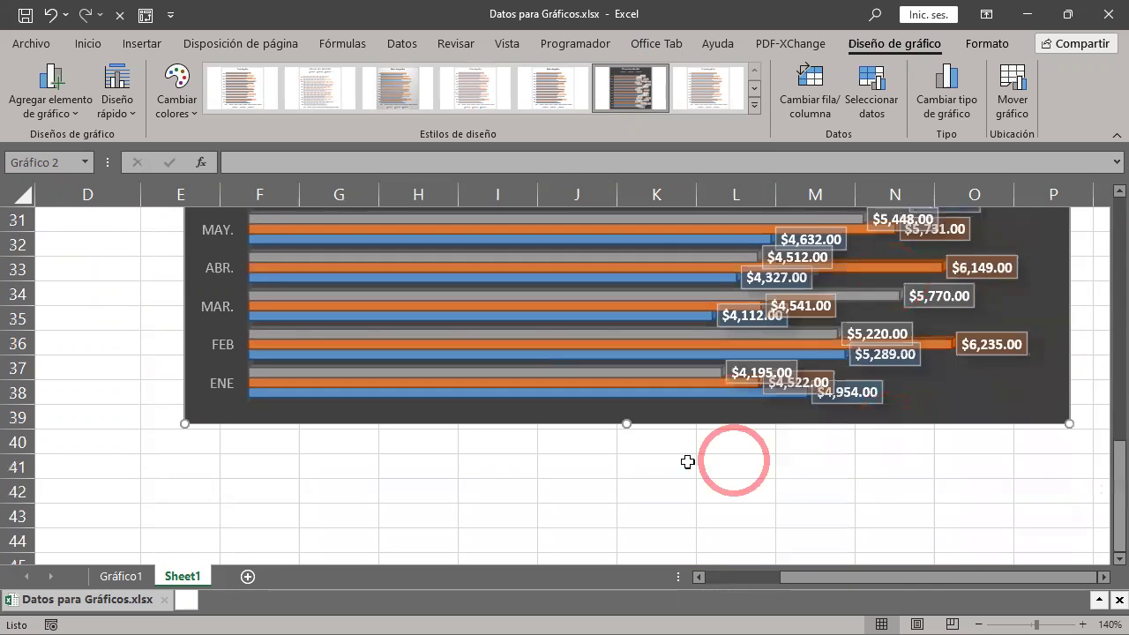
{"action": "left_click_drag", "start_coordinate": [627, 424], "coordinate": [625, 520]}
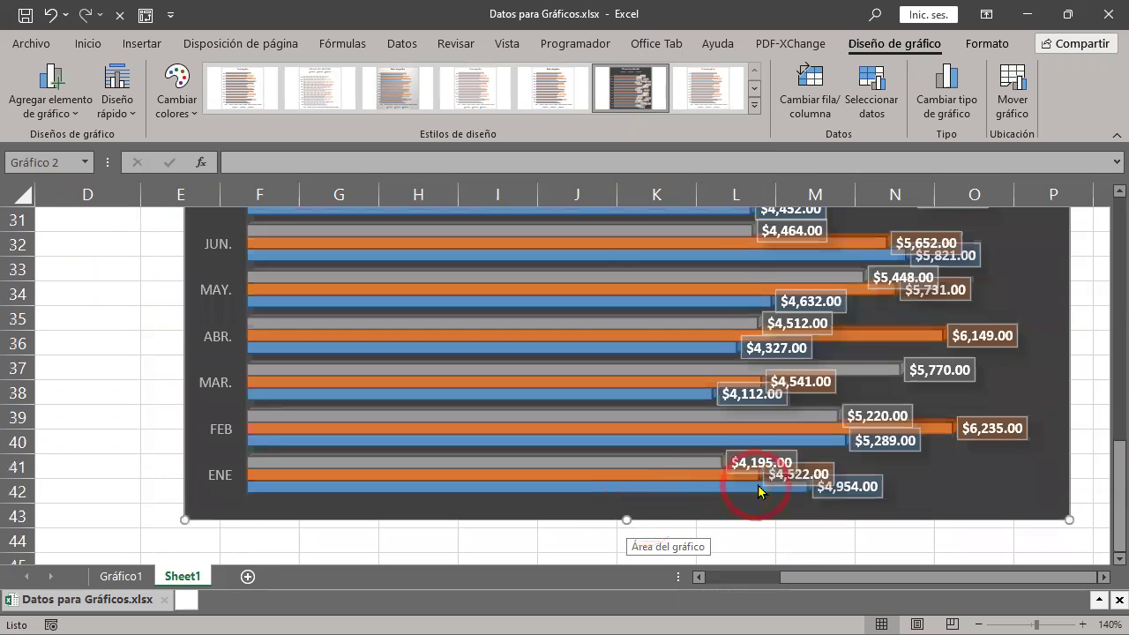
{"action": "scroll", "coordinate": [758, 485], "scroll_direction": "up", "scroll_amount": 4}
{"action": "scroll", "coordinate": [761, 481], "scroll_direction": "up", "scroll_amount": 1}
{"action": "scroll", "coordinate": [758, 479], "scroll_direction": "down", "scroll_amount": 3}
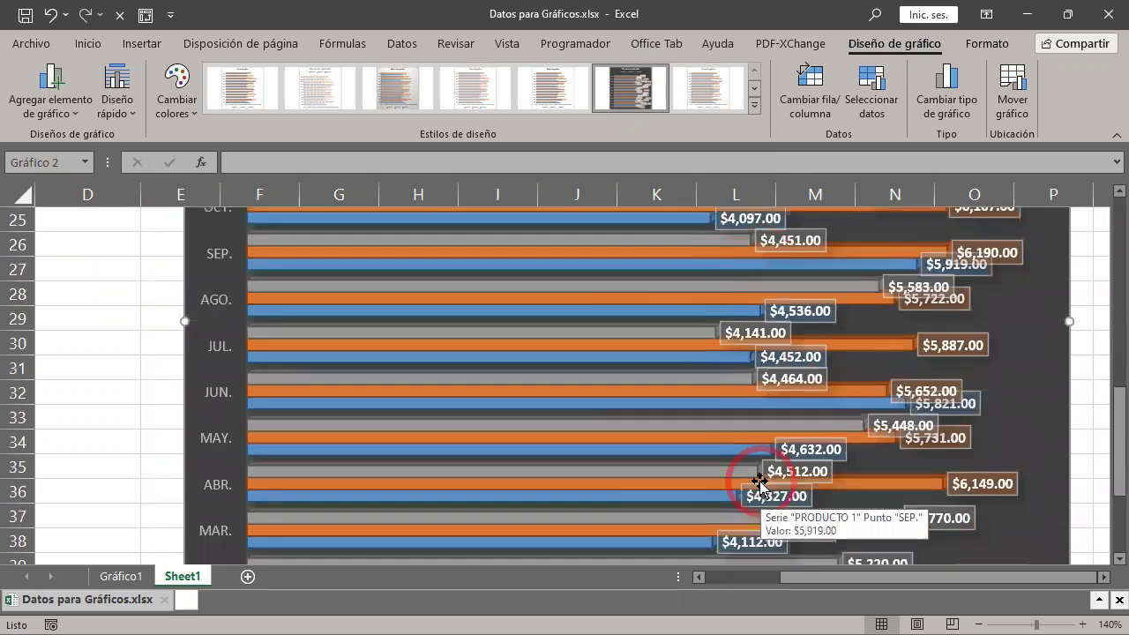
{"action": "scroll", "coordinate": [758, 479], "scroll_direction": "down", "scroll_amount": 4}
{"action": "scroll", "coordinate": [705, 396], "scroll_direction": "down", "scroll_amount": 1}
{"action": "left_click_drag", "start_coordinate": [624, 298], "coordinate": [611, 539]}
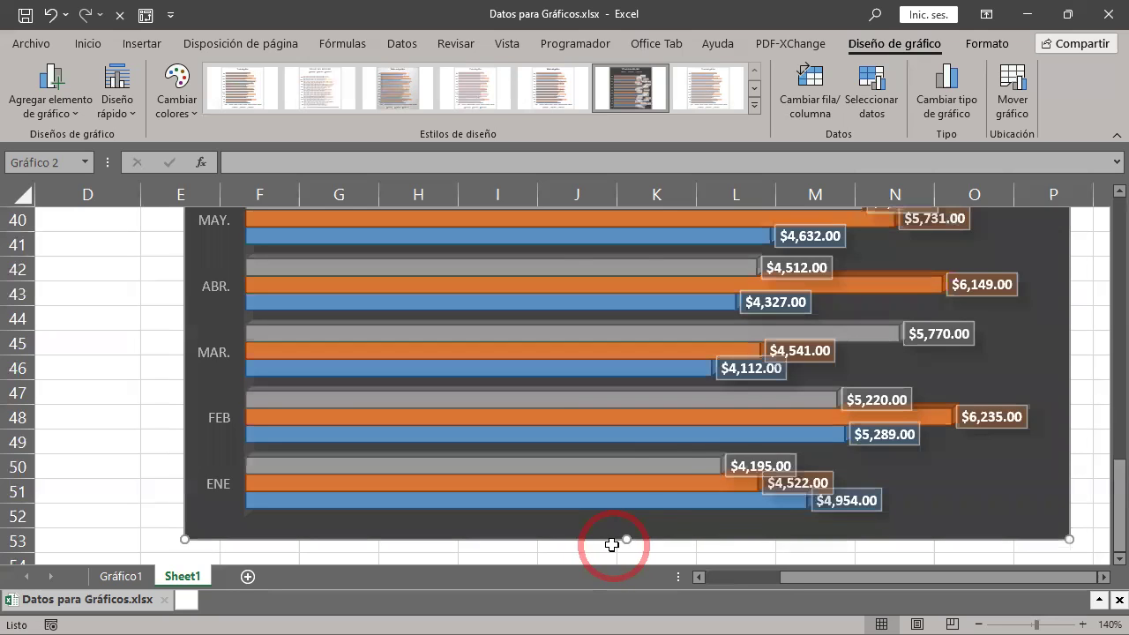
{"action": "scroll", "coordinate": [718, 436], "scroll_direction": "up", "scroll_amount": 6}
{"action": "scroll", "coordinate": [729, 436], "scroll_direction": "up", "scroll_amount": 3}
{"action": "scroll", "coordinate": [732, 437], "scroll_direction": "up", "scroll_amount": 1}
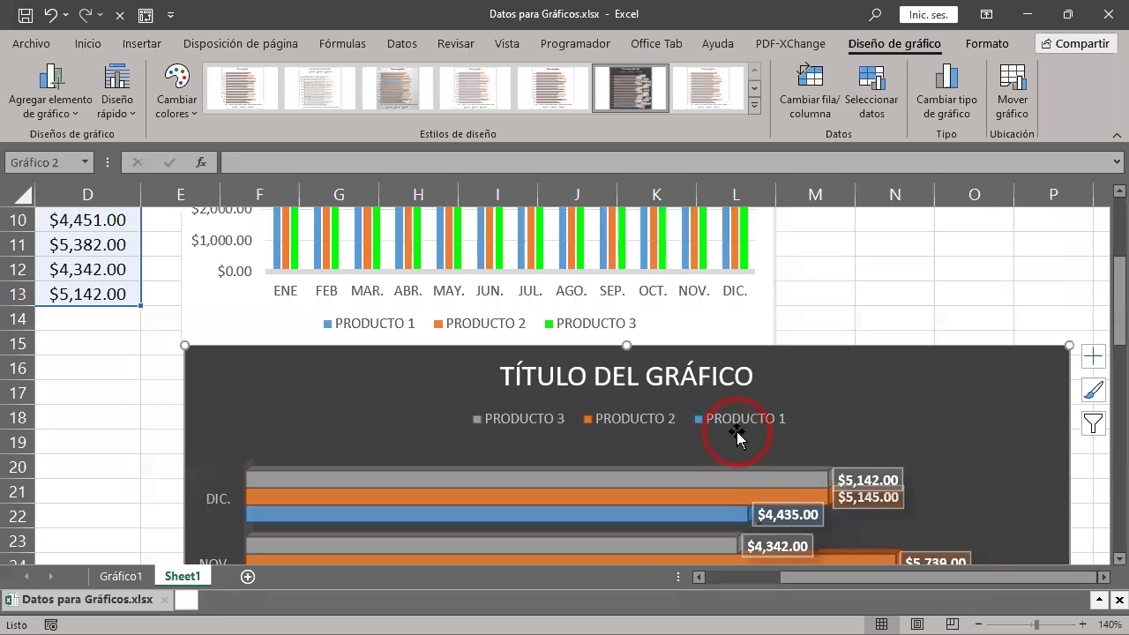
{"action": "scroll", "coordinate": [736, 433], "scroll_direction": "down", "scroll_amount": 2}
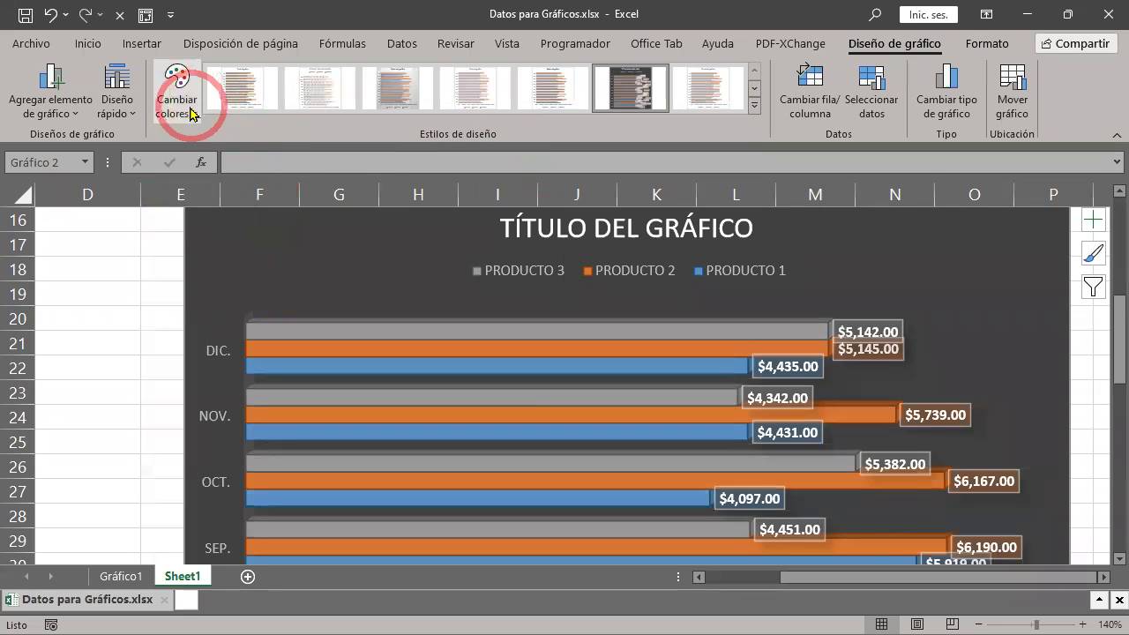
{"action": "left_click", "coordinate": [191, 115]}
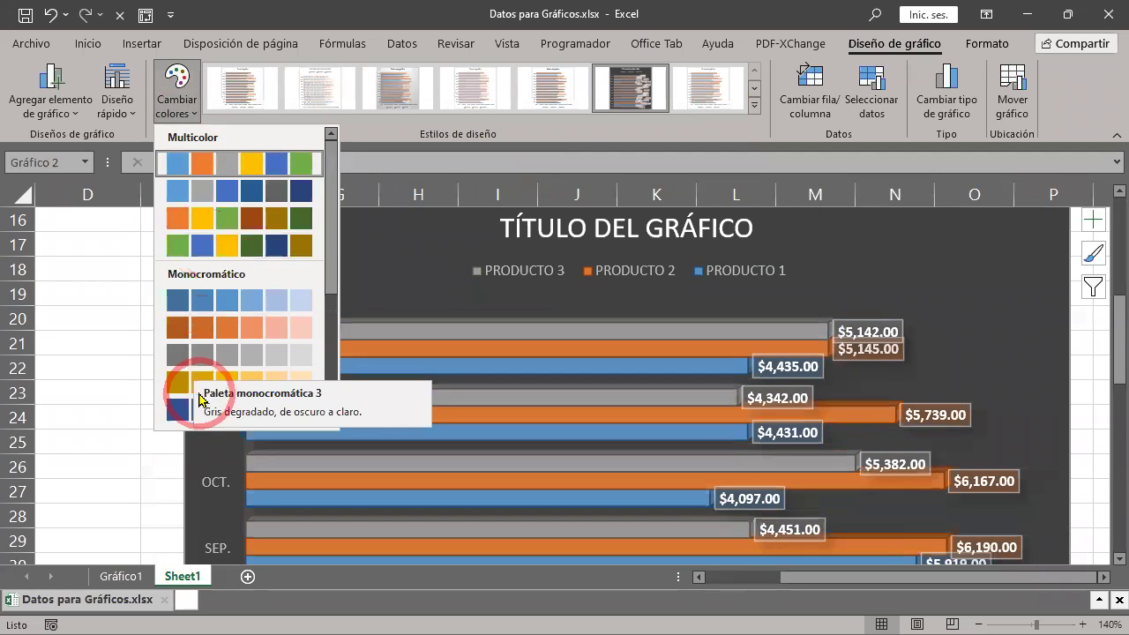
{"action": "mouse_move", "coordinate": [332, 255]}
{"action": "left_mouse_down"}
{"action": "mouse_move", "coordinate": [335, 404]}
{"action": "mouse_move", "coordinate": [350, 226]}
{"action": "left_mouse_up"}
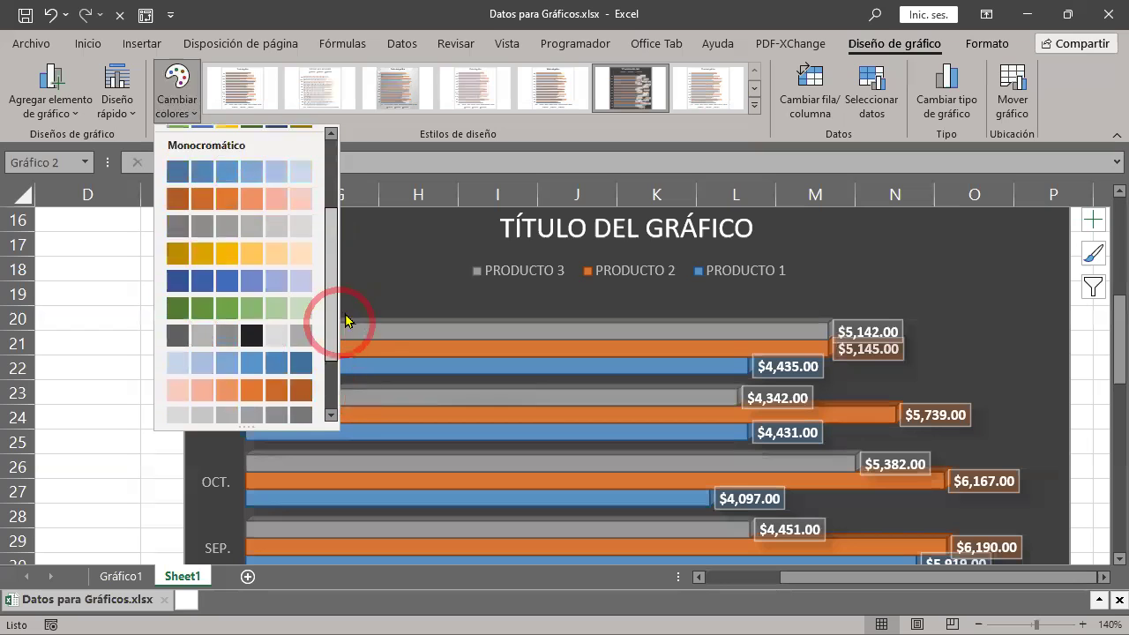
{"action": "left_click", "coordinate": [394, 140]}
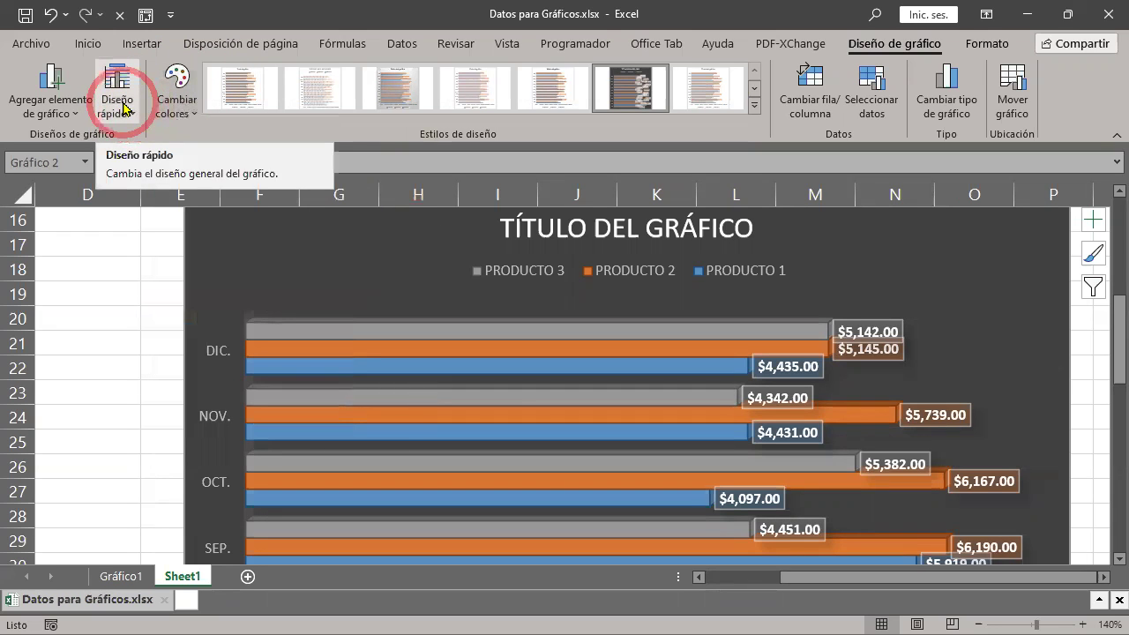
- Try Diseño rápido layouts and keep the second one, with gridlines and no legend or labels
{"action": "left_click", "coordinate": [128, 111]}
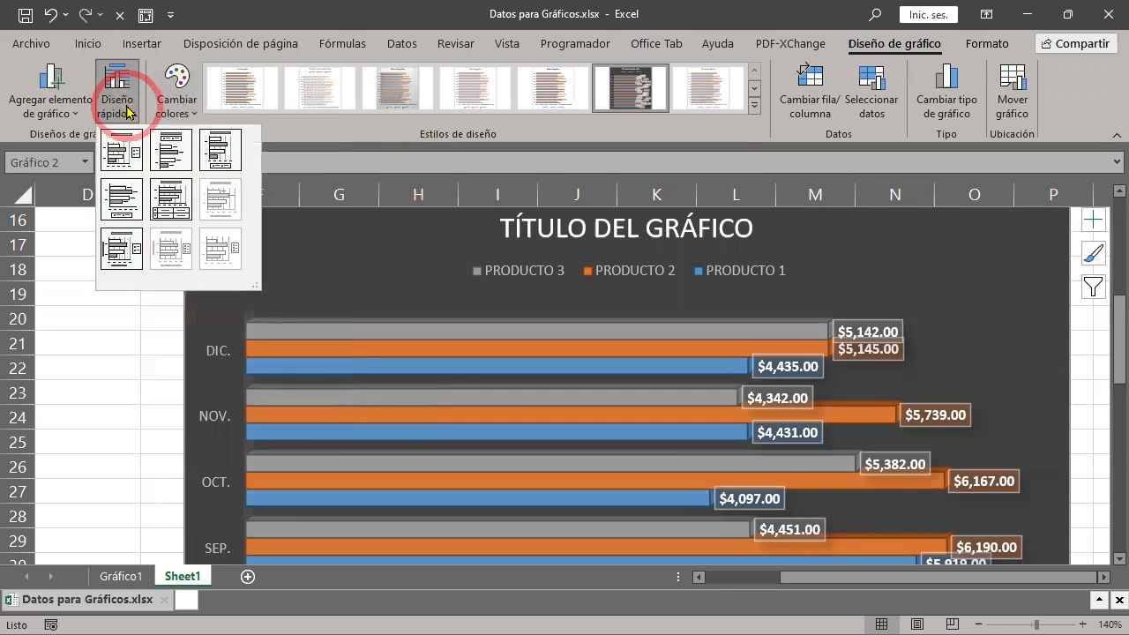
{"action": "left_click", "coordinate": [126, 151]}
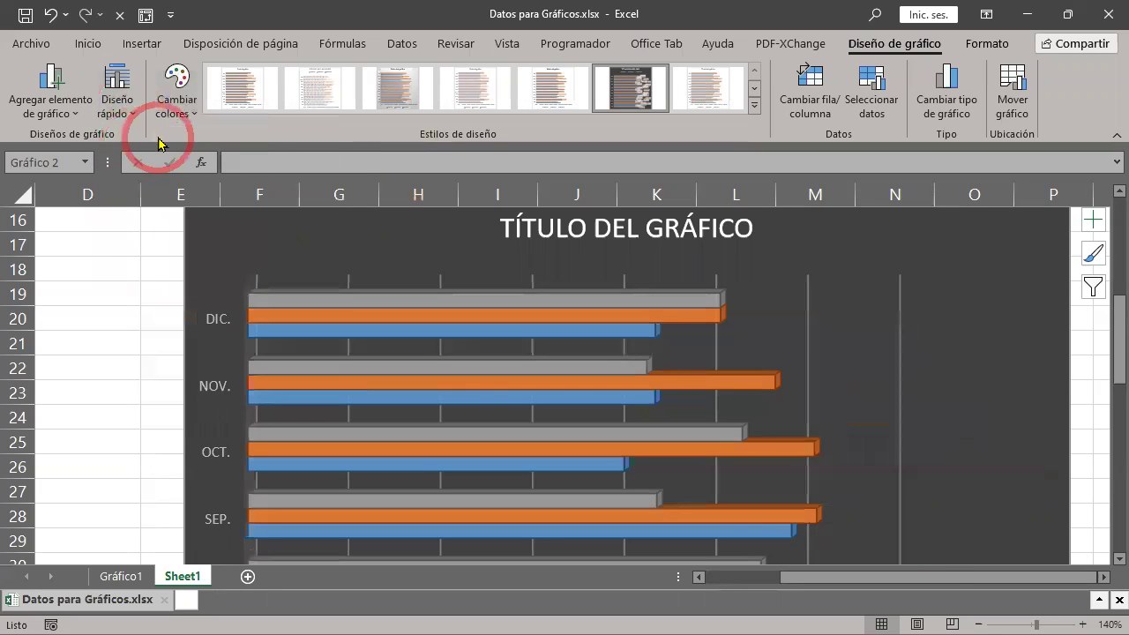
{"action": "left_click", "coordinate": [118, 88]}
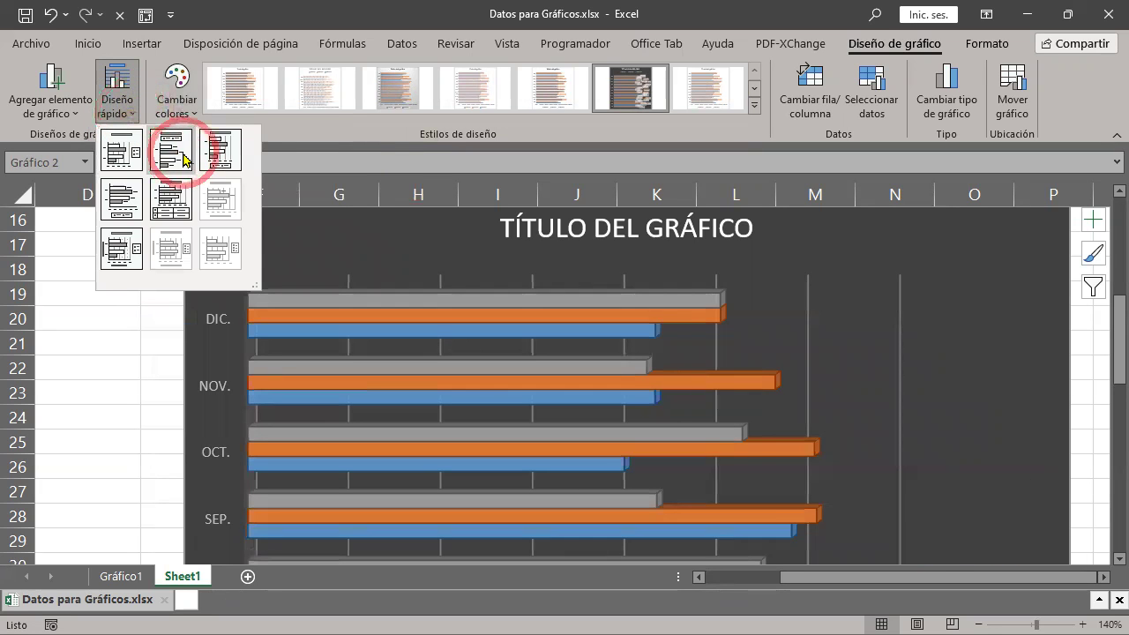
{"action": "left_click", "coordinate": [177, 148]}
{"action": "left_click", "coordinate": [119, 104]}
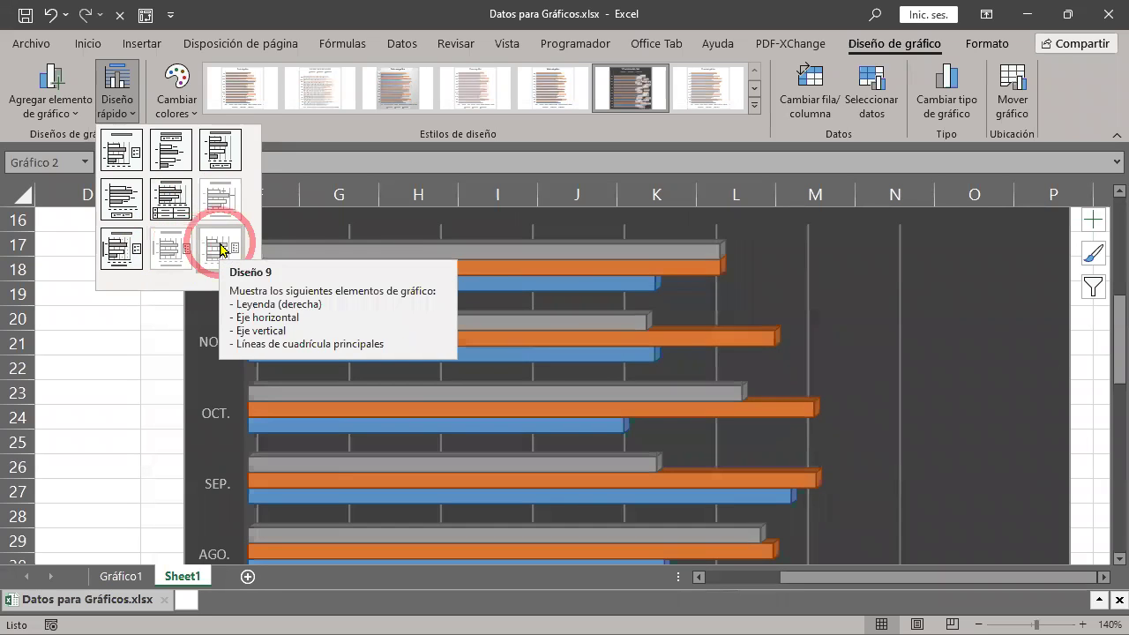
{"action": "left_click", "coordinate": [315, 7]}
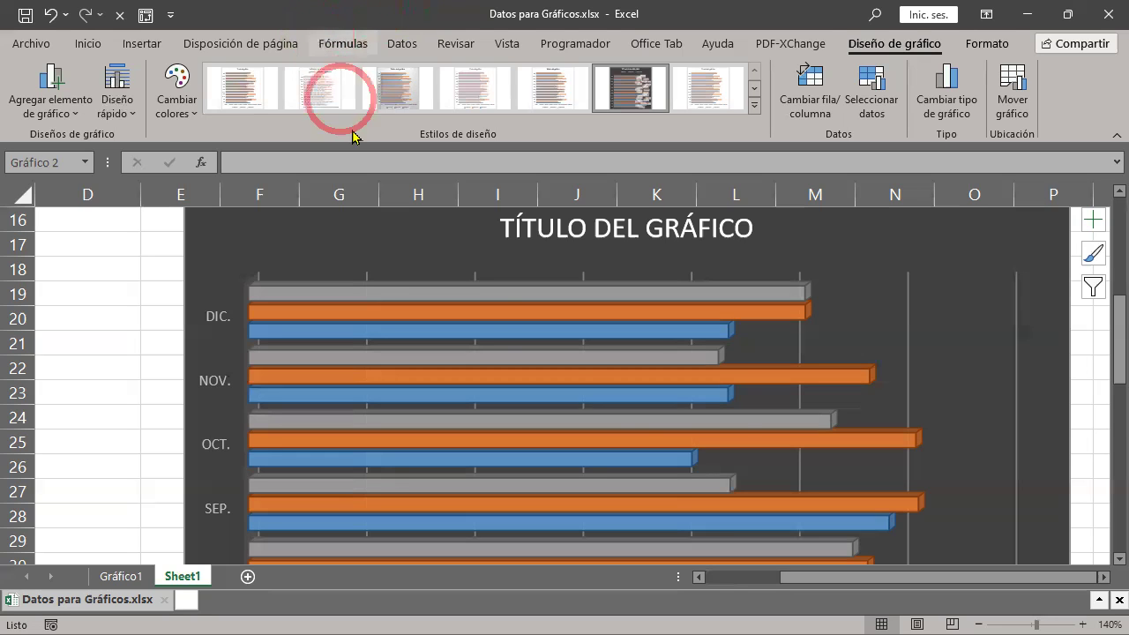
{"action": "scroll", "coordinate": [853, 432], "scroll_direction": "up", "scroll_amount": 2}
{"action": "scroll", "coordinate": [852, 429], "scroll_direction": "up", "scroll_amount": 1}
{"action": "scroll", "coordinate": [852, 429], "scroll_direction": "down", "scroll_amount": 3}
{"action": "scroll", "coordinate": [852, 428], "scroll_direction": "up", "scroll_amount": 5}
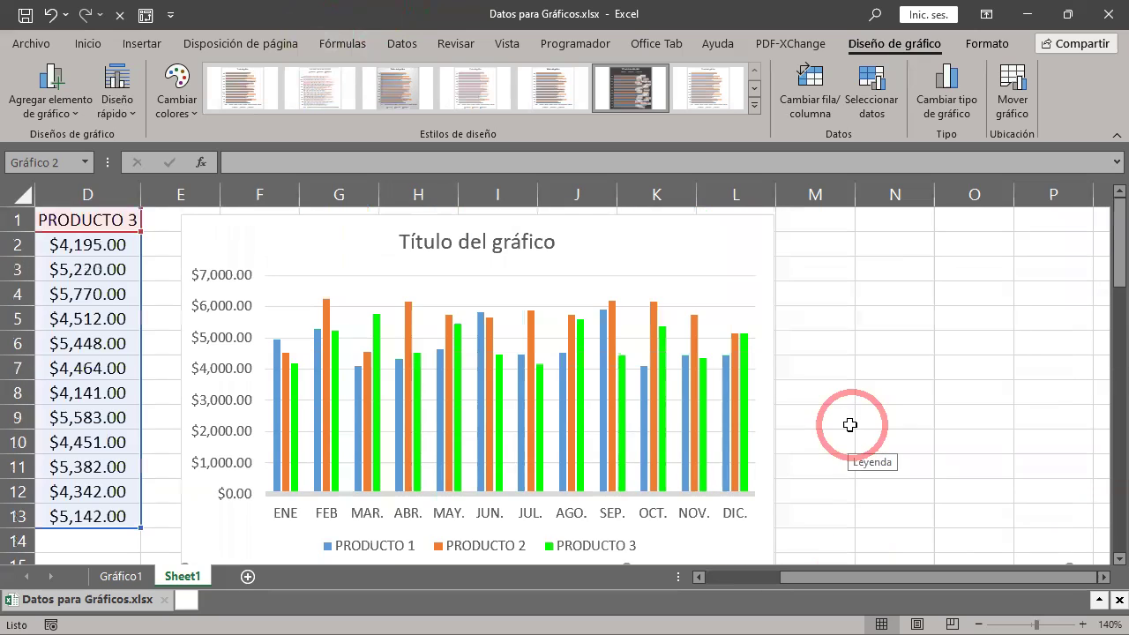
- Convert the top chart to a Líneas chart and apply the second style with data labels
{"action": "left_click", "coordinate": [643, 231]}
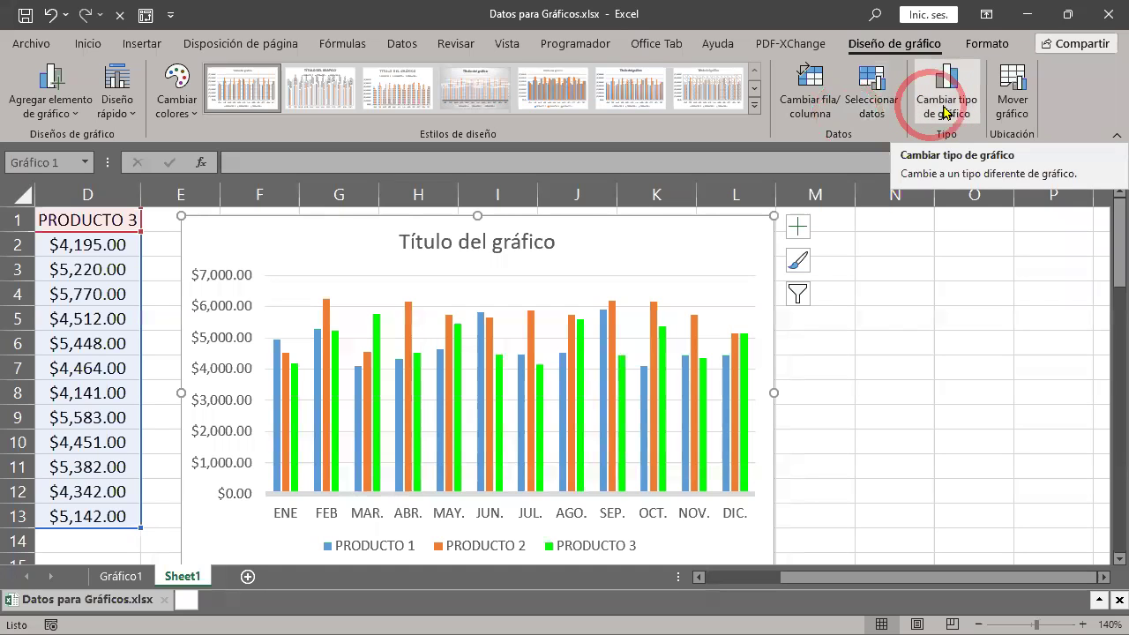
{"action": "left_click", "coordinate": [944, 112]}
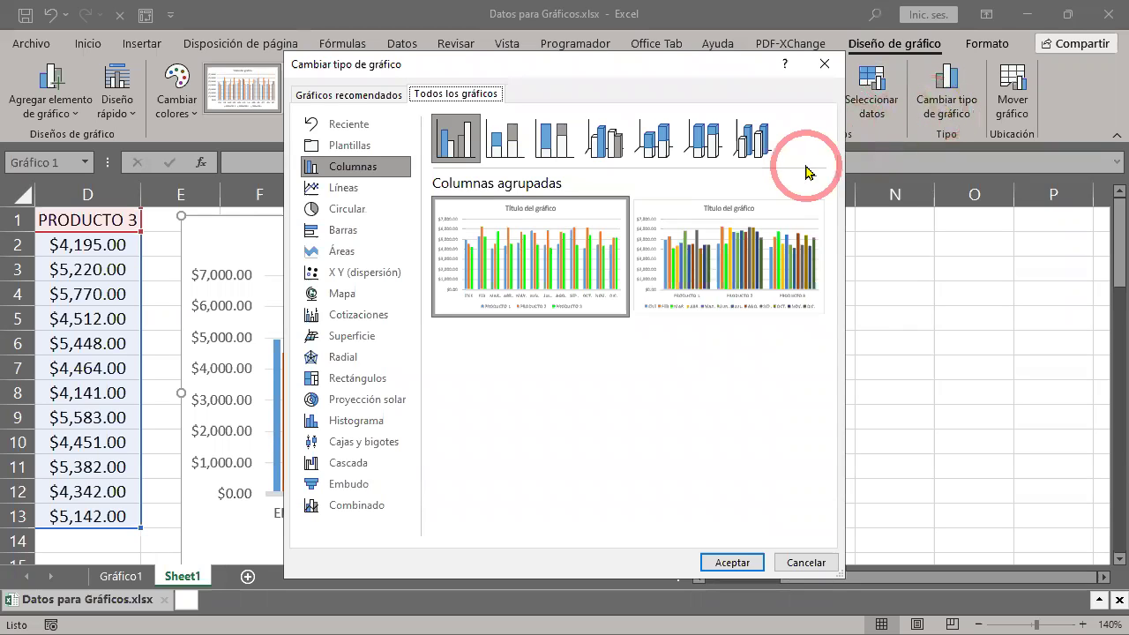
{"action": "left_click", "coordinate": [343, 196]}
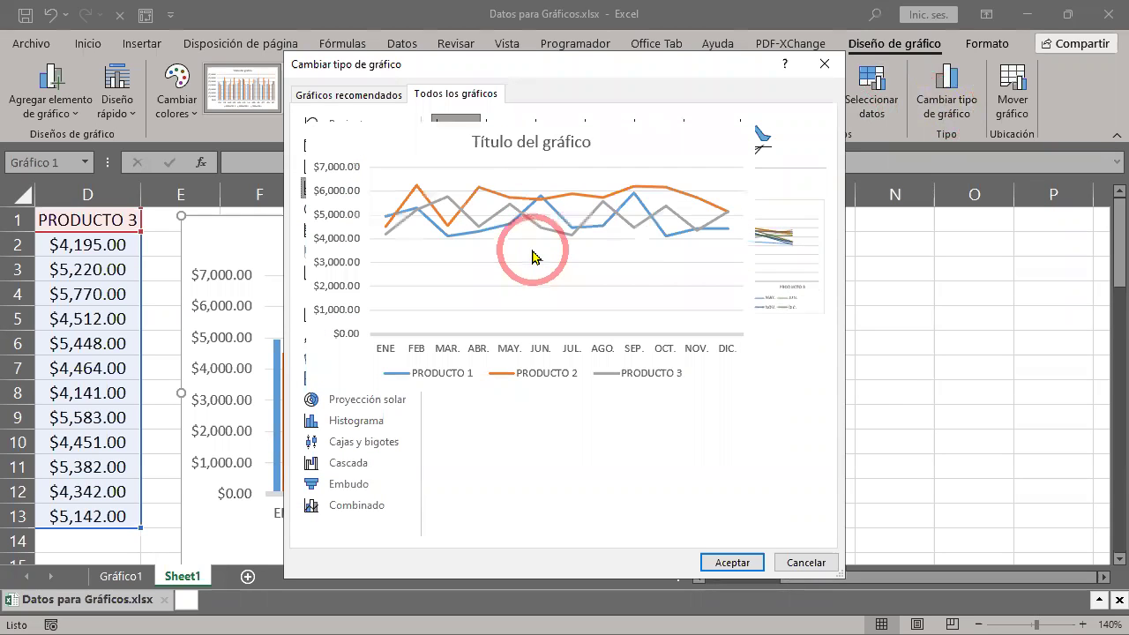
{"action": "left_click", "coordinate": [726, 563]}
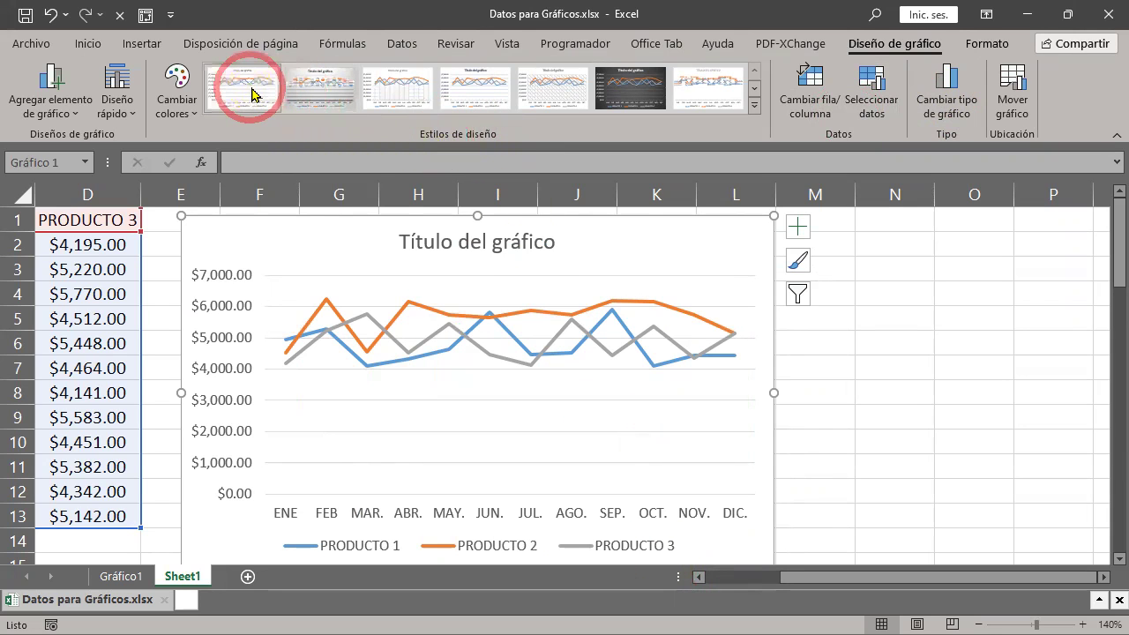
{"action": "left_click", "coordinate": [307, 97]}
- Preview several chart styles, then apply Estilo 2 with gray look and large circular data labels
{"action": "left_click", "coordinate": [385, 95]}
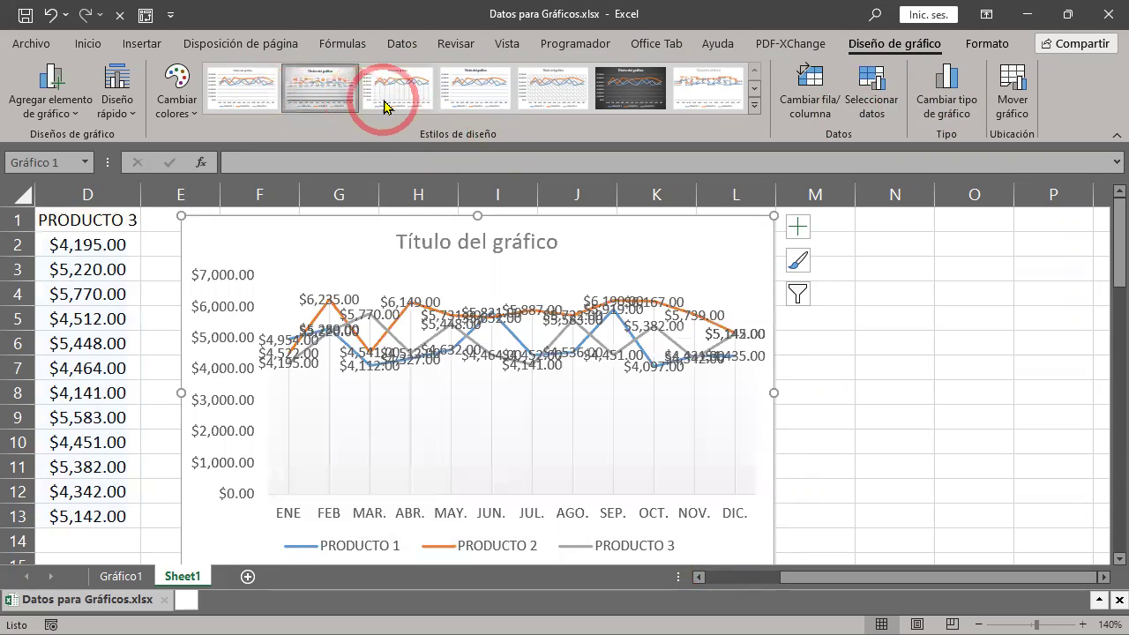
{"action": "left_click", "coordinate": [458, 91]}
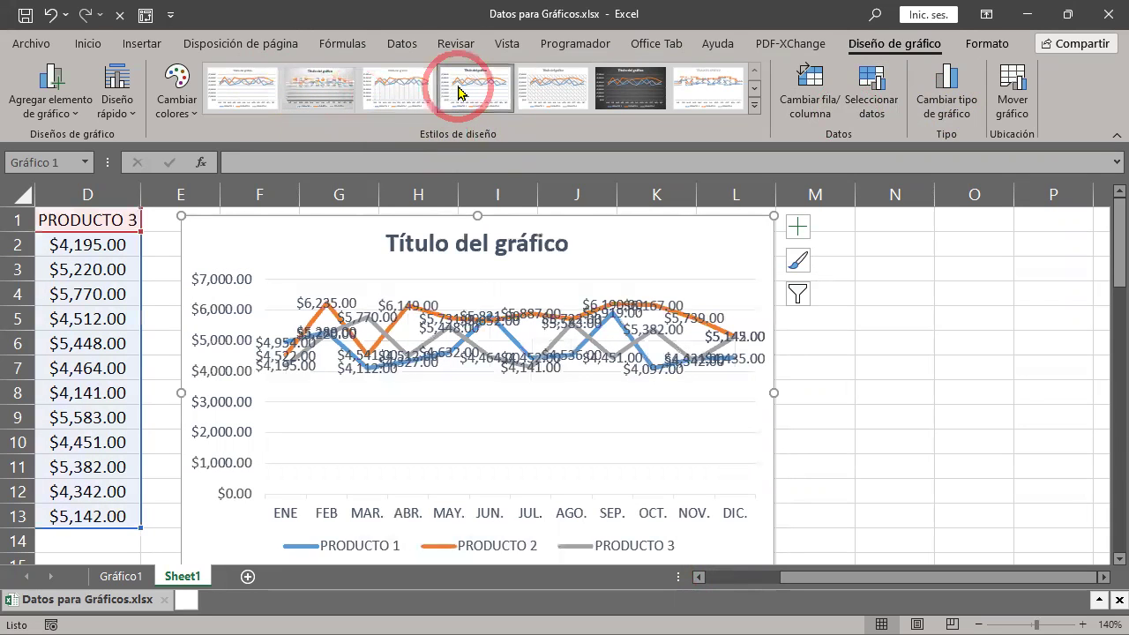
{"action": "left_click", "coordinate": [542, 100]}
{"action": "left_click", "coordinate": [615, 92]}
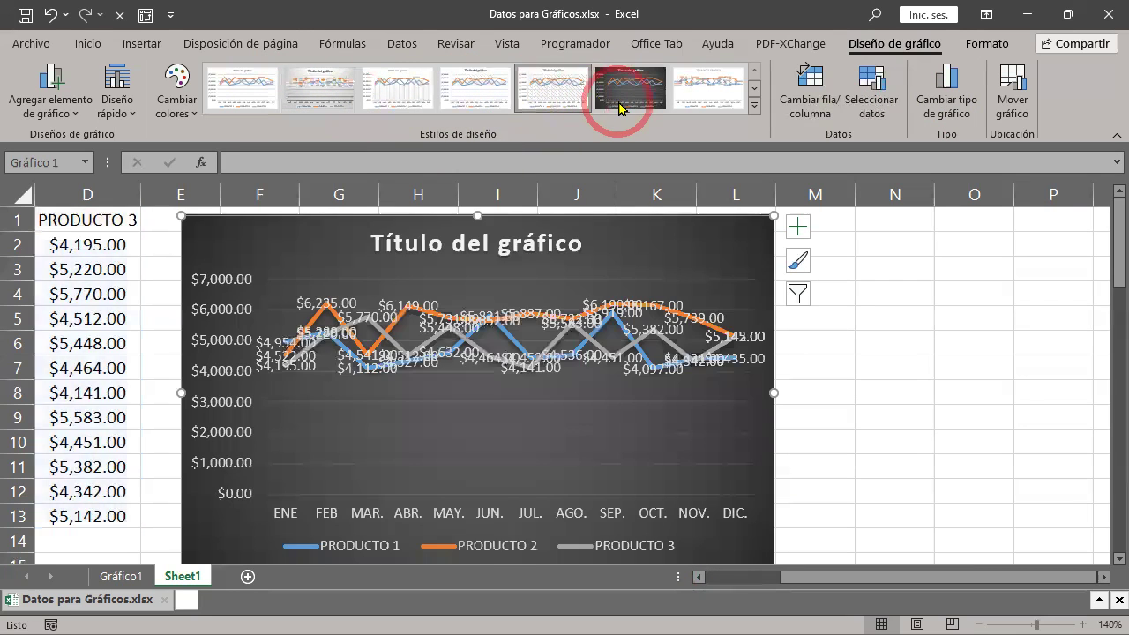
{"action": "left_click", "coordinate": [713, 95]}
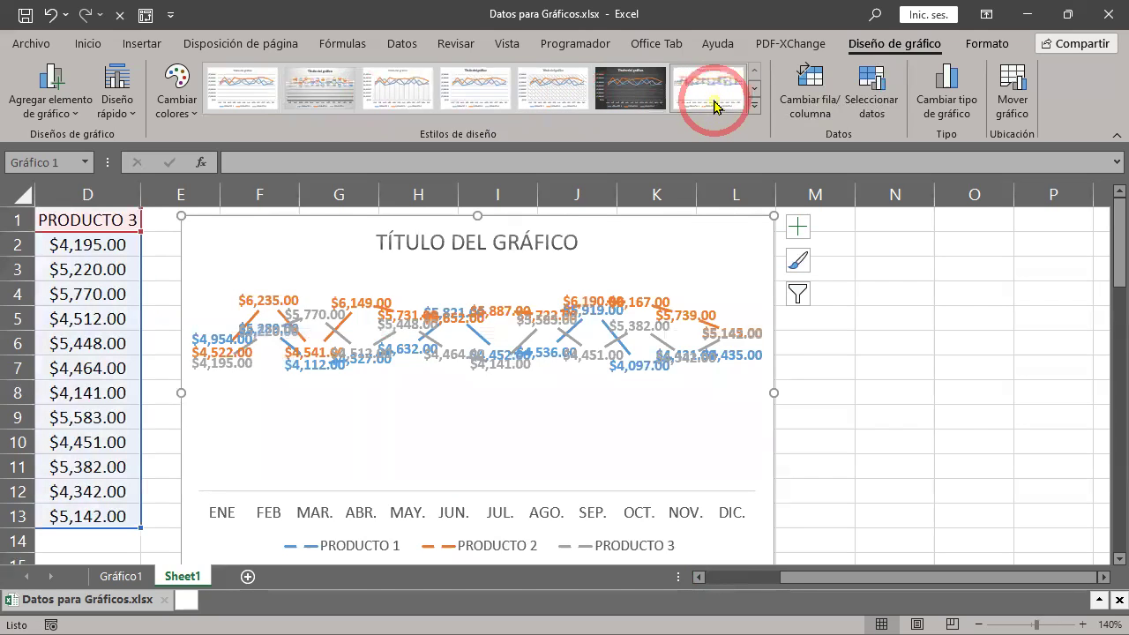
{"action": "left_click", "coordinate": [753, 105]}
{"action": "left_click", "coordinate": [324, 145]}
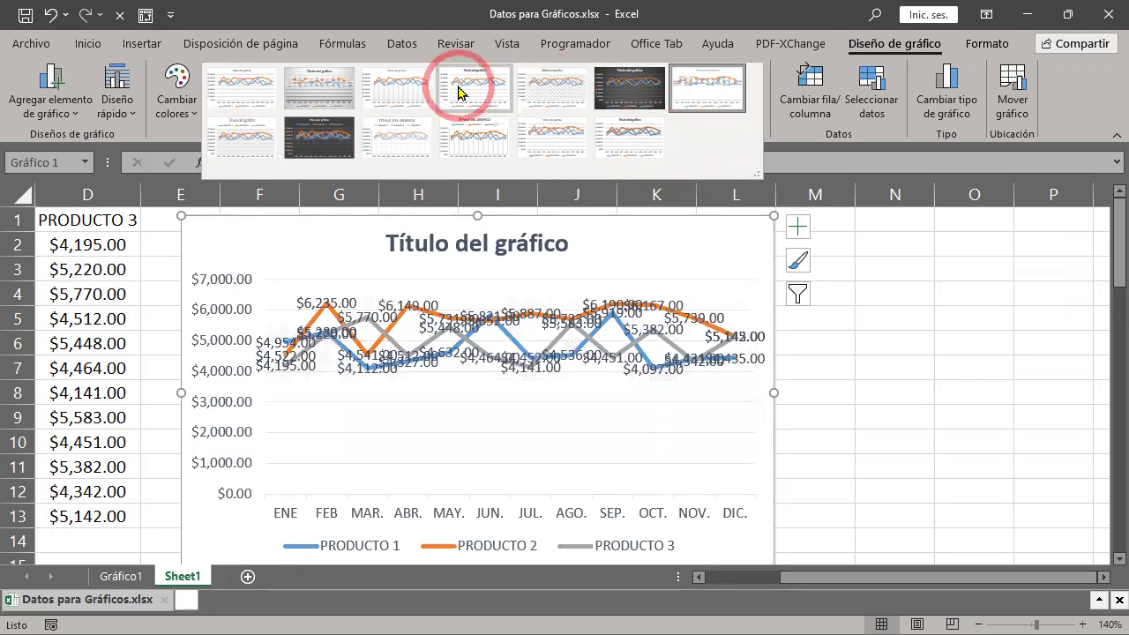
{"action": "left_click", "coordinate": [291, 91]}
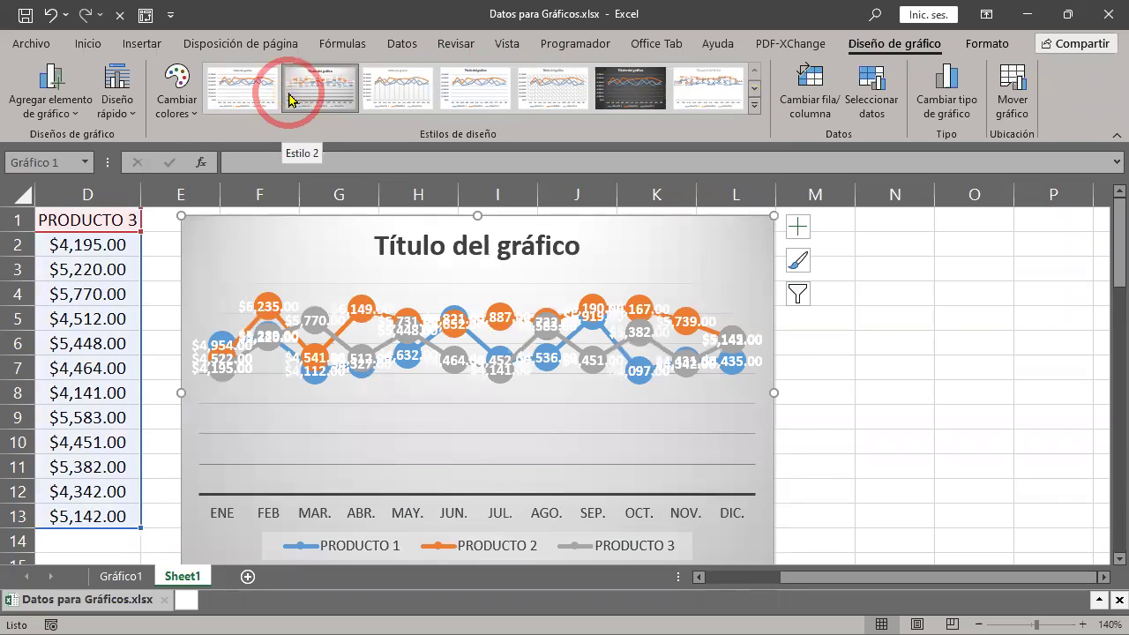
{"action": "left_click", "coordinate": [265, 309]}
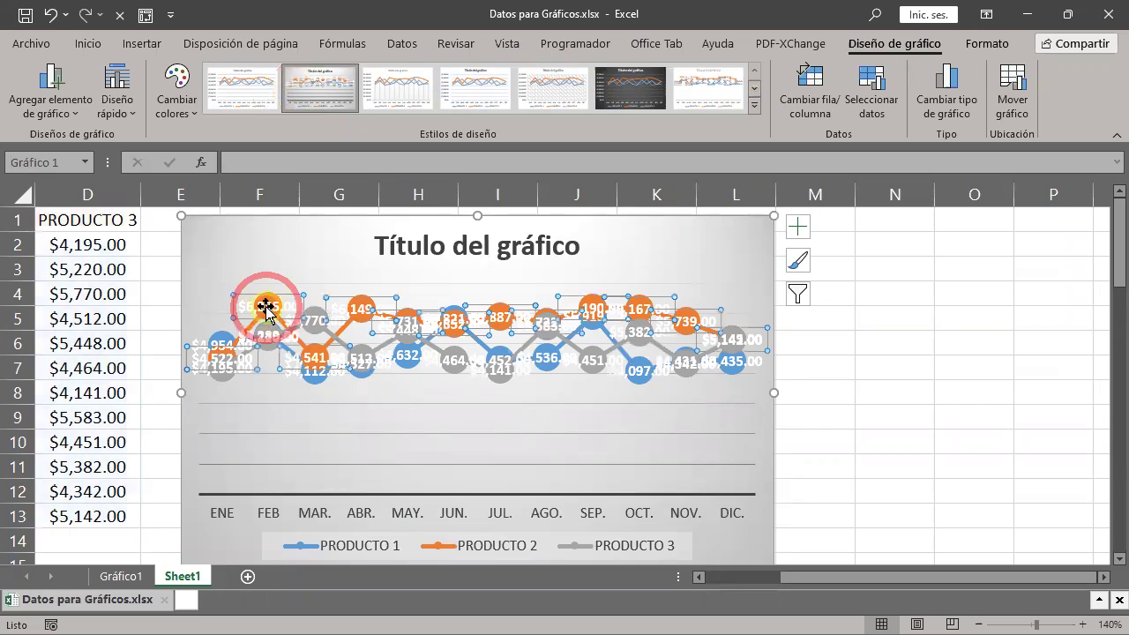
{"action": "left_click", "coordinate": [670, 372]}
{"action": "left_click_drag", "start_coordinate": [670, 372], "coordinate": [694, 365]}
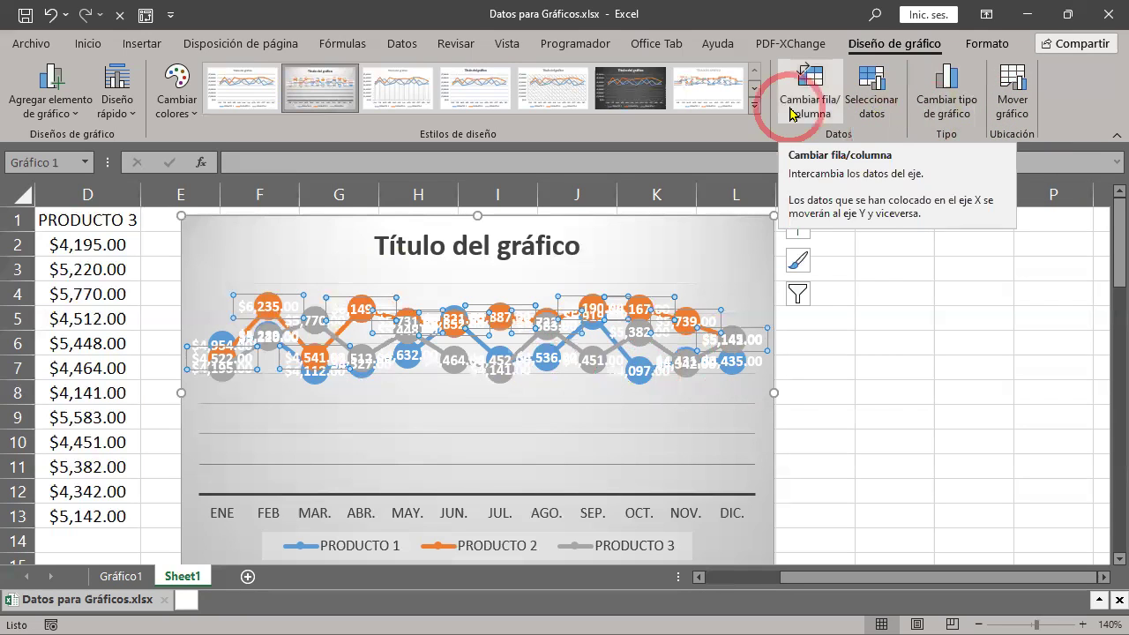
{"action": "left_click", "coordinate": [1000, 45]}
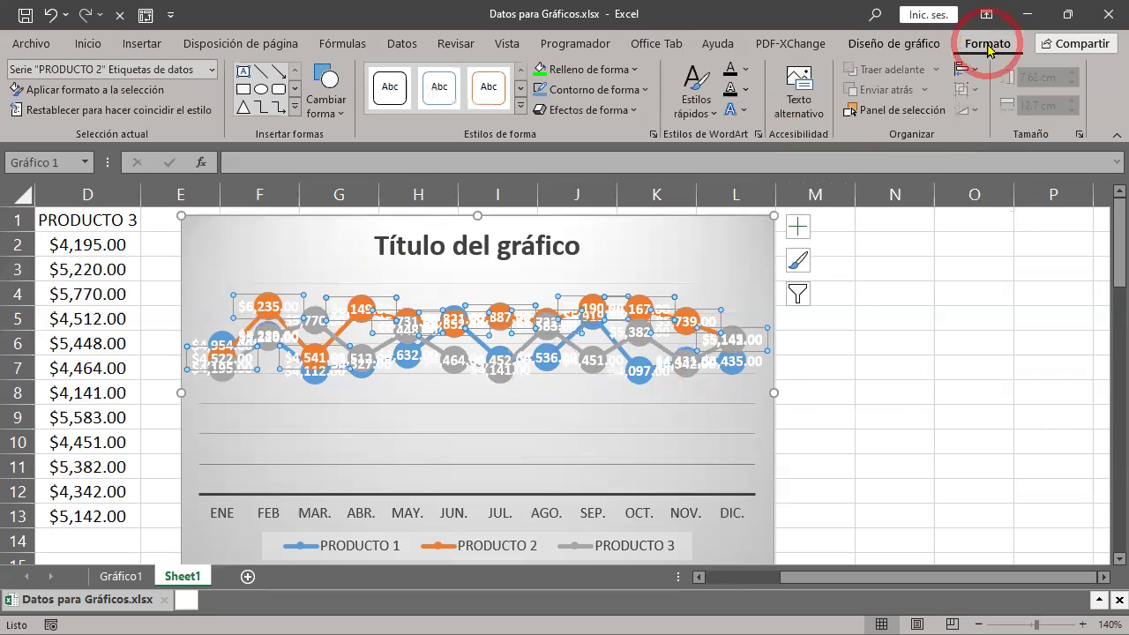
{"action": "left_click", "coordinate": [931, 45]}
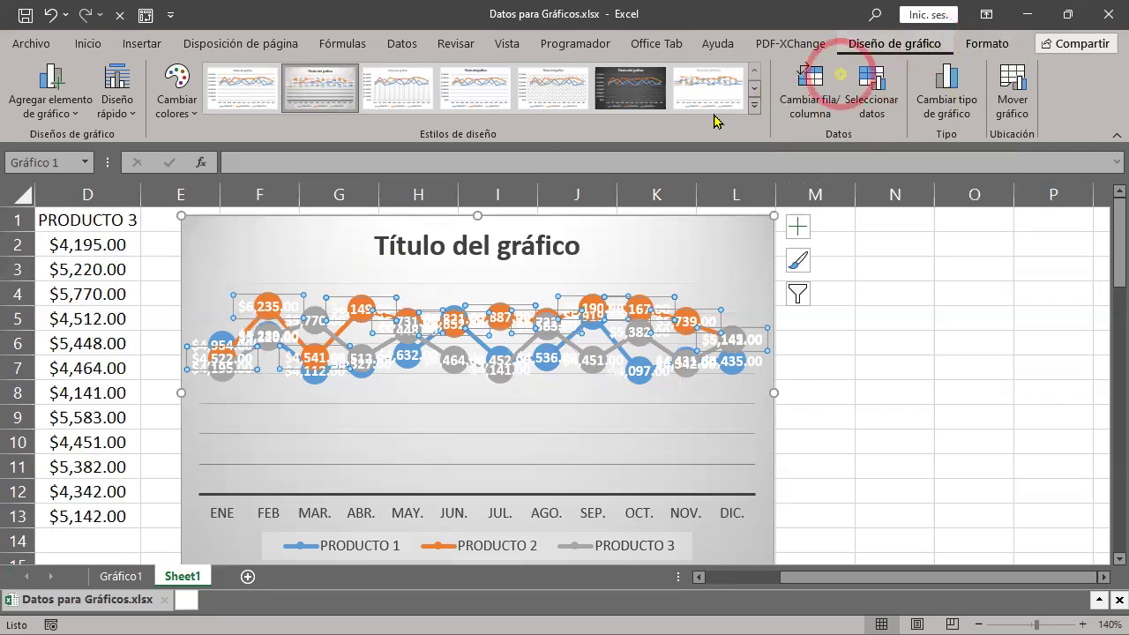
{"action": "right_click", "coordinate": [271, 306]}
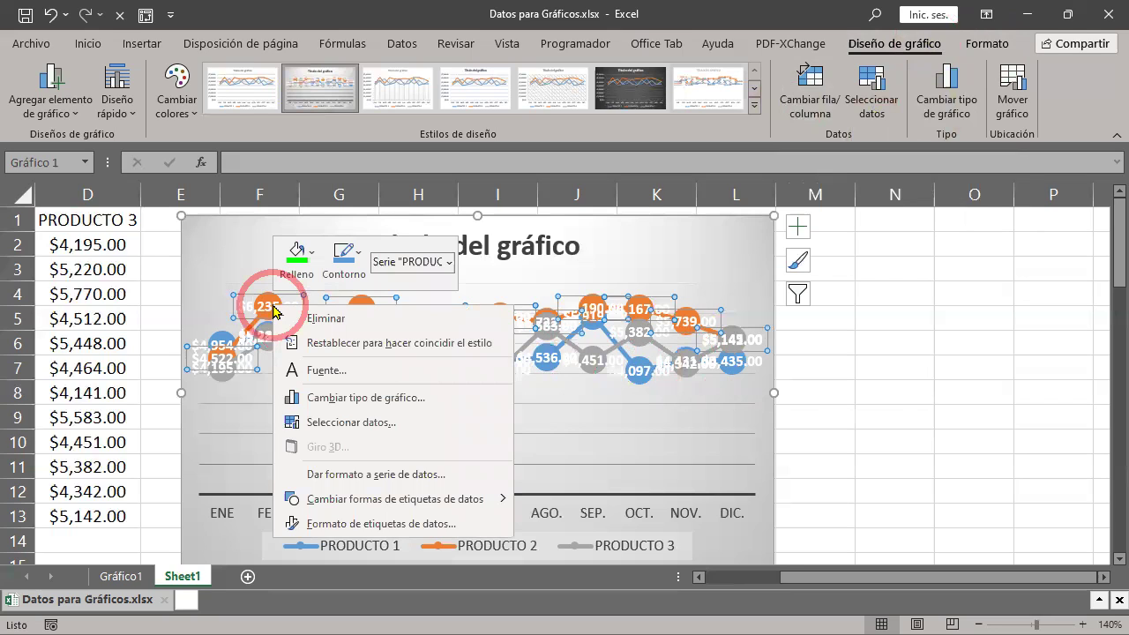
{"action": "left_click", "coordinate": [385, 478]}
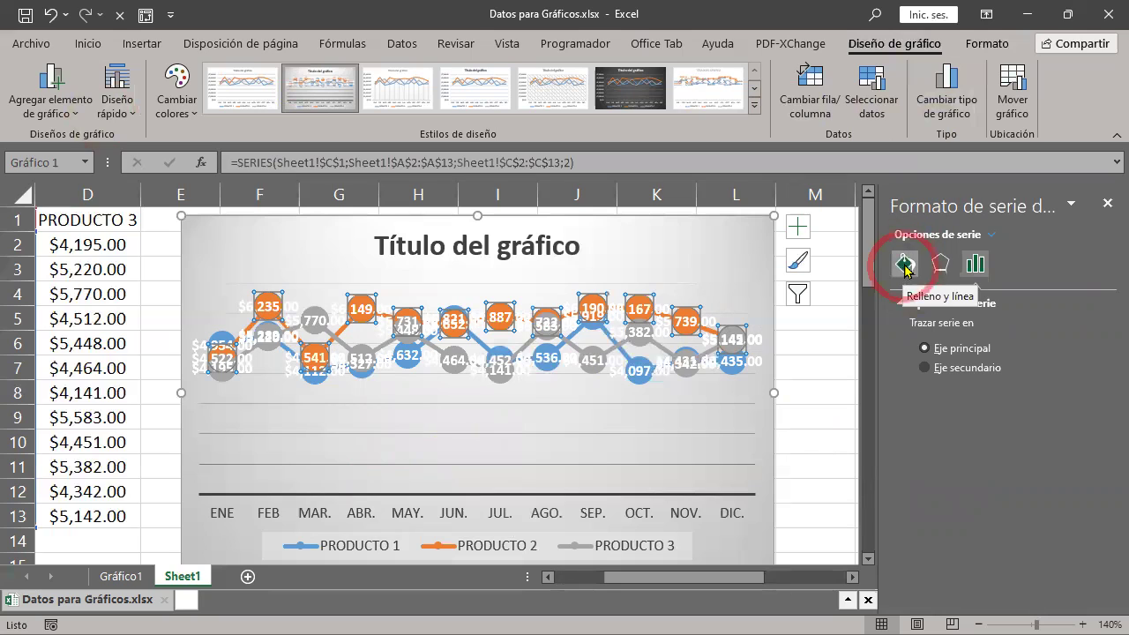
{"action": "left_click", "coordinate": [905, 263]}
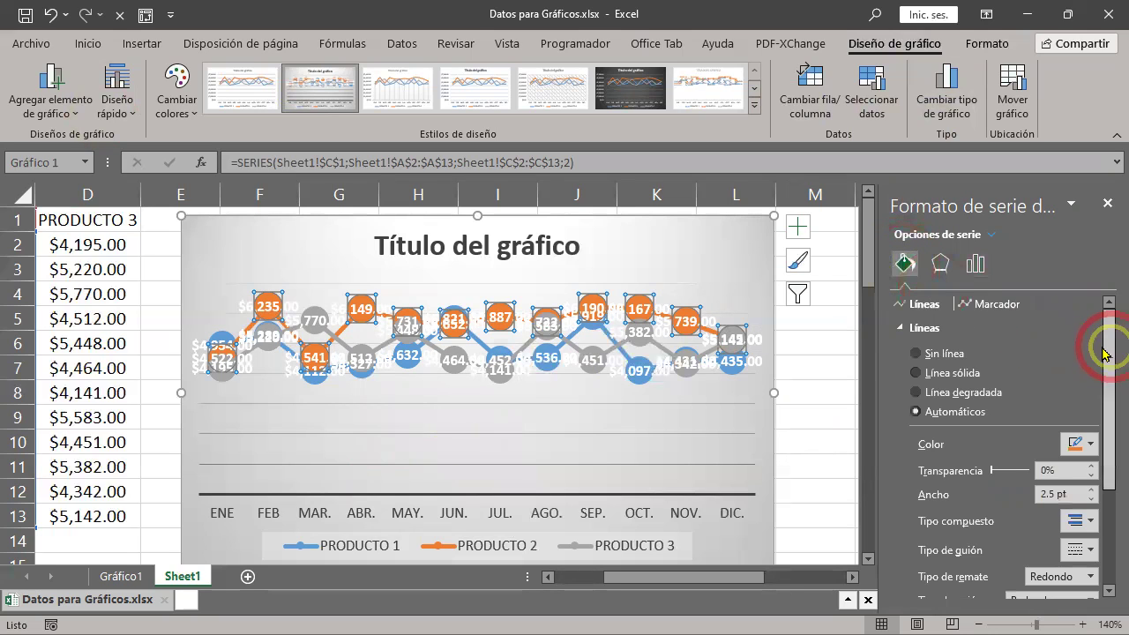
{"action": "left_click_drag", "start_coordinate": [1103, 353], "coordinate": [1105, 359]}
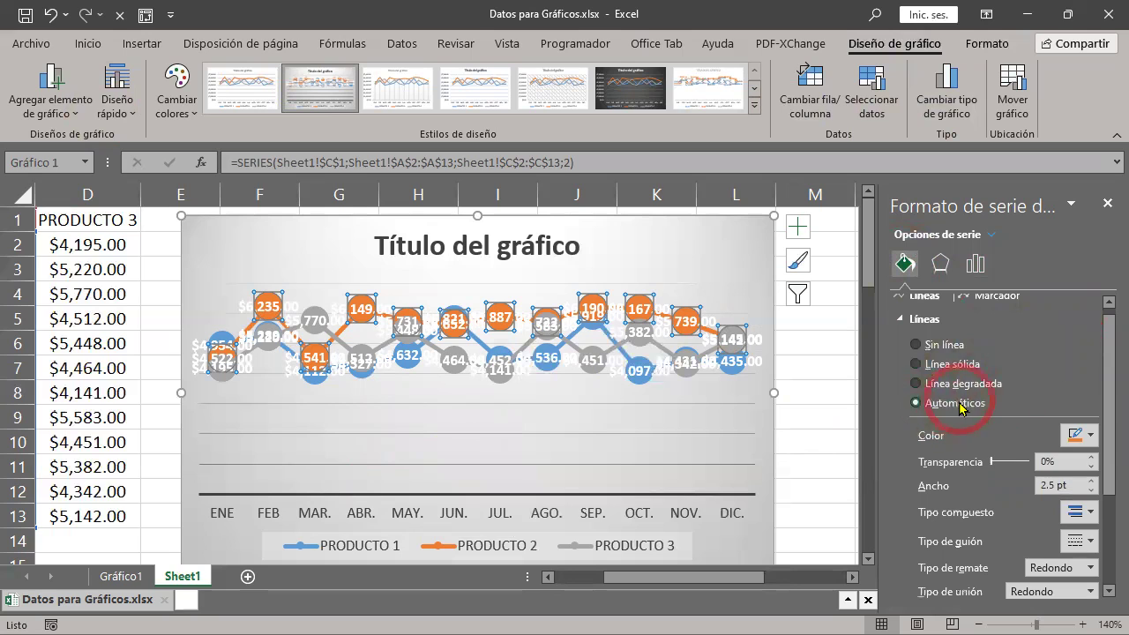
{"action": "left_click_drag", "start_coordinate": [1104, 376], "coordinate": [1105, 453]}
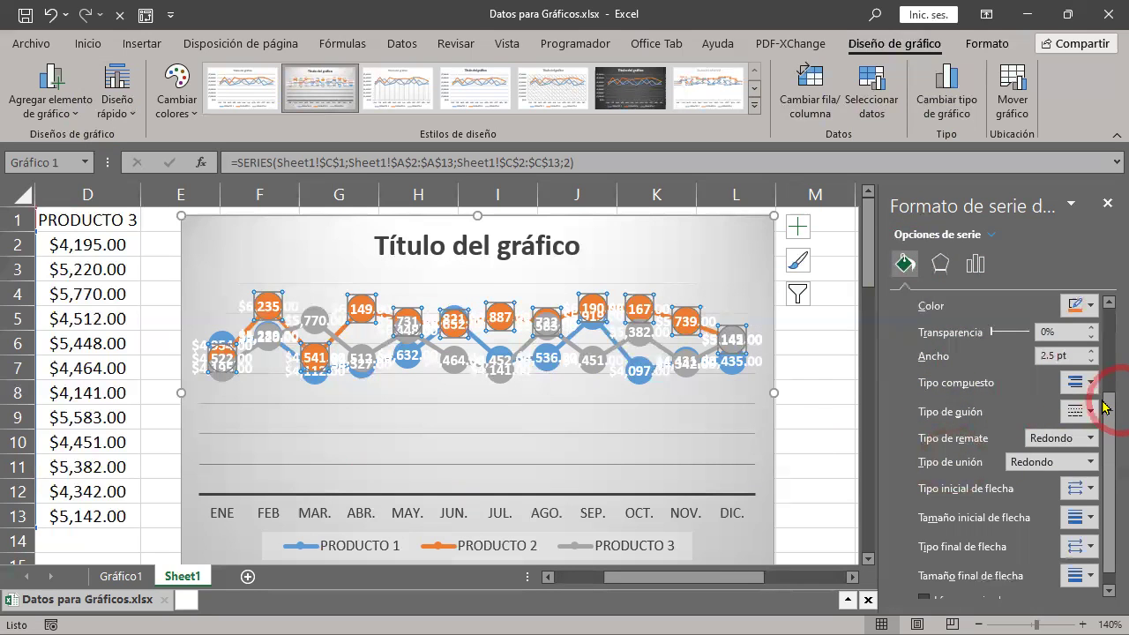
{"action": "left_click_drag", "start_coordinate": [1105, 421], "coordinate": [1101, 304]}
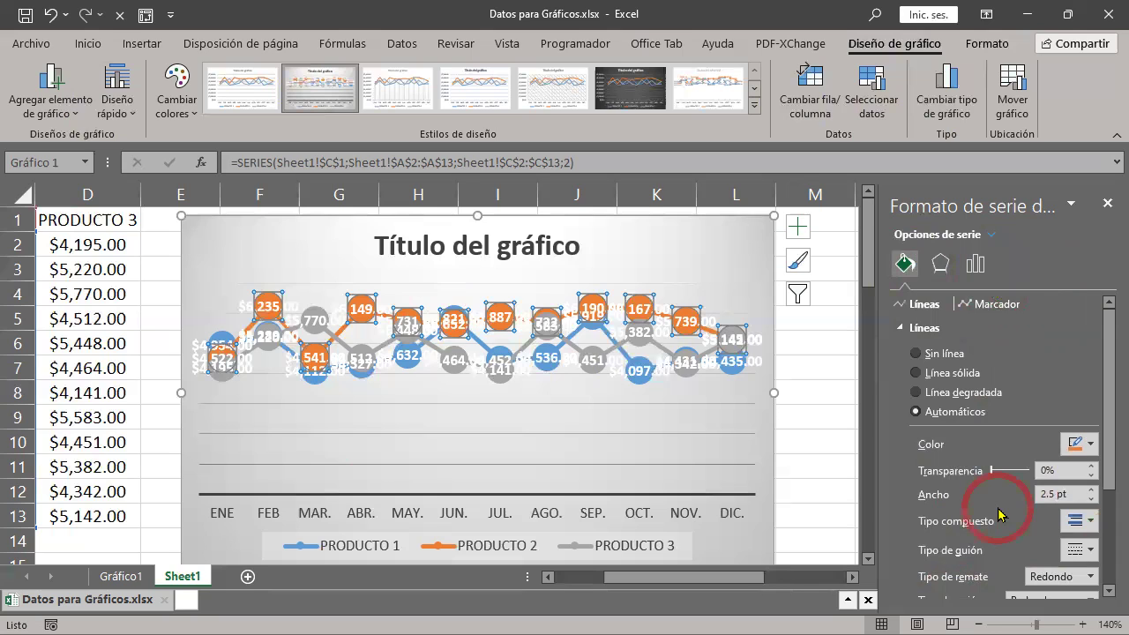
- Show the PRODUCTO 2 series effects and expand Sombra, Iluminado, Bordes suaves and Formato 3D
{"action": "left_click", "coordinate": [941, 267]}
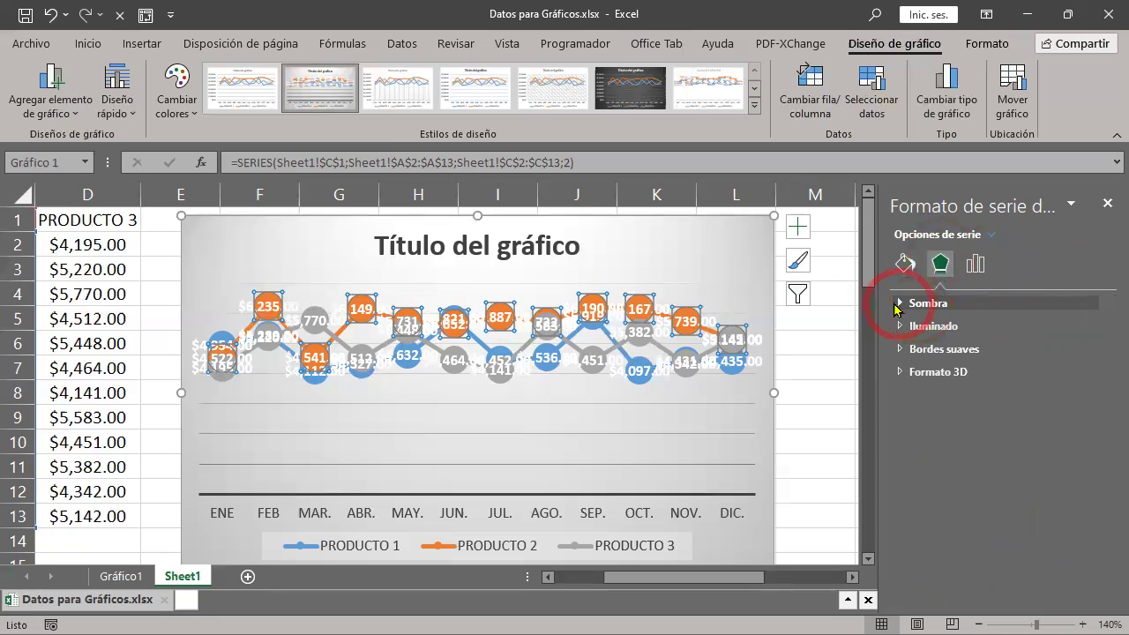
{"action": "left_click", "coordinate": [898, 303]}
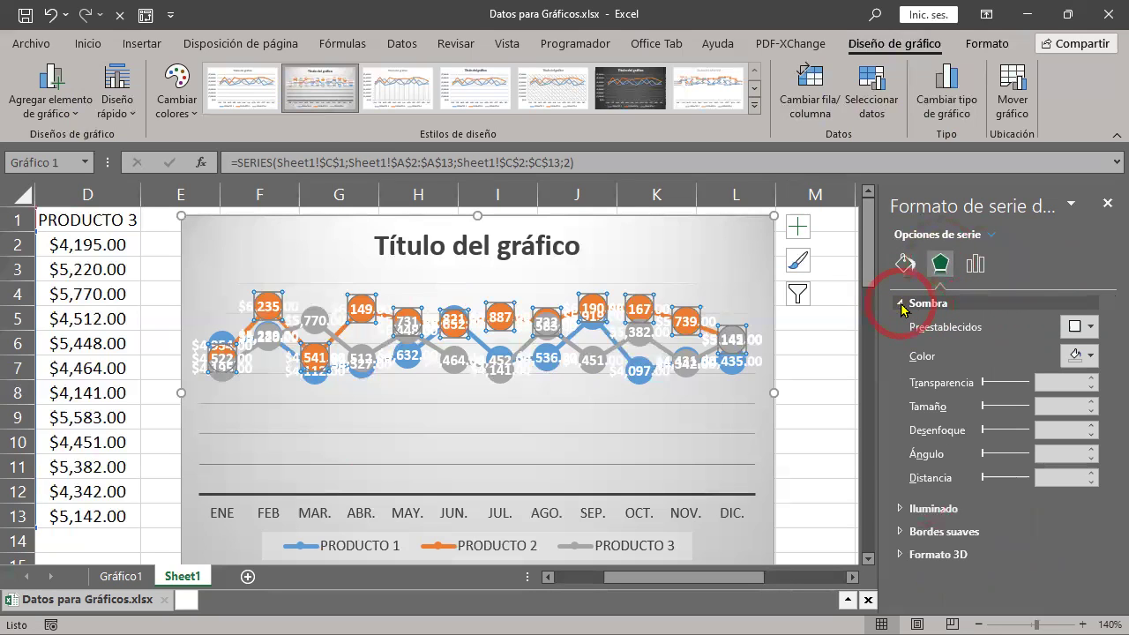
{"action": "left_click", "coordinate": [897, 509]}
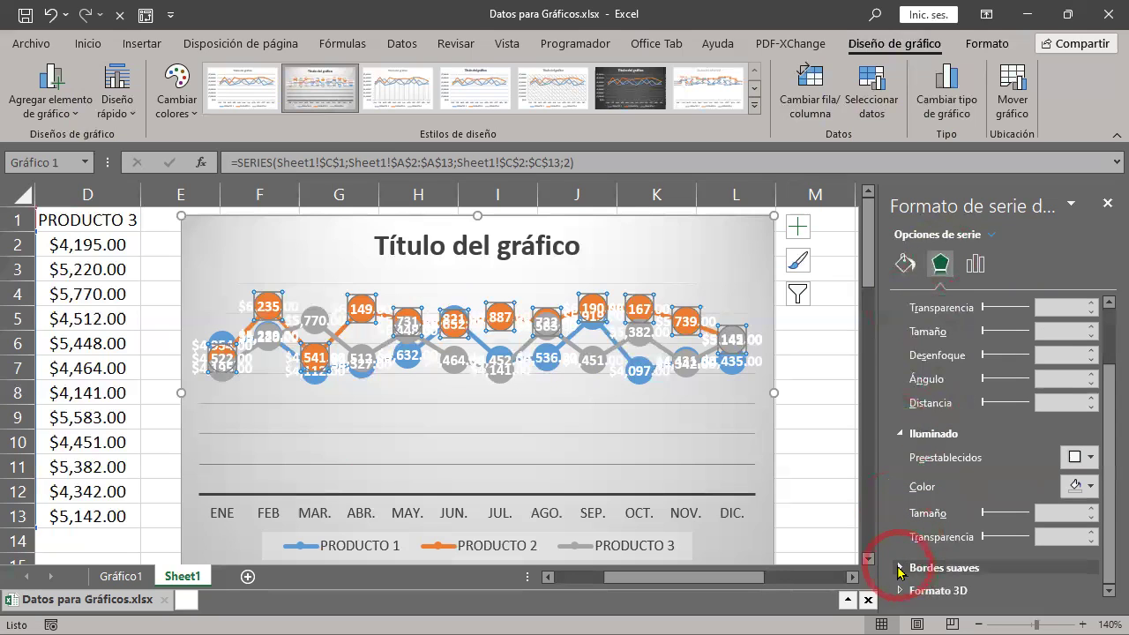
{"action": "left_click", "coordinate": [917, 567]}
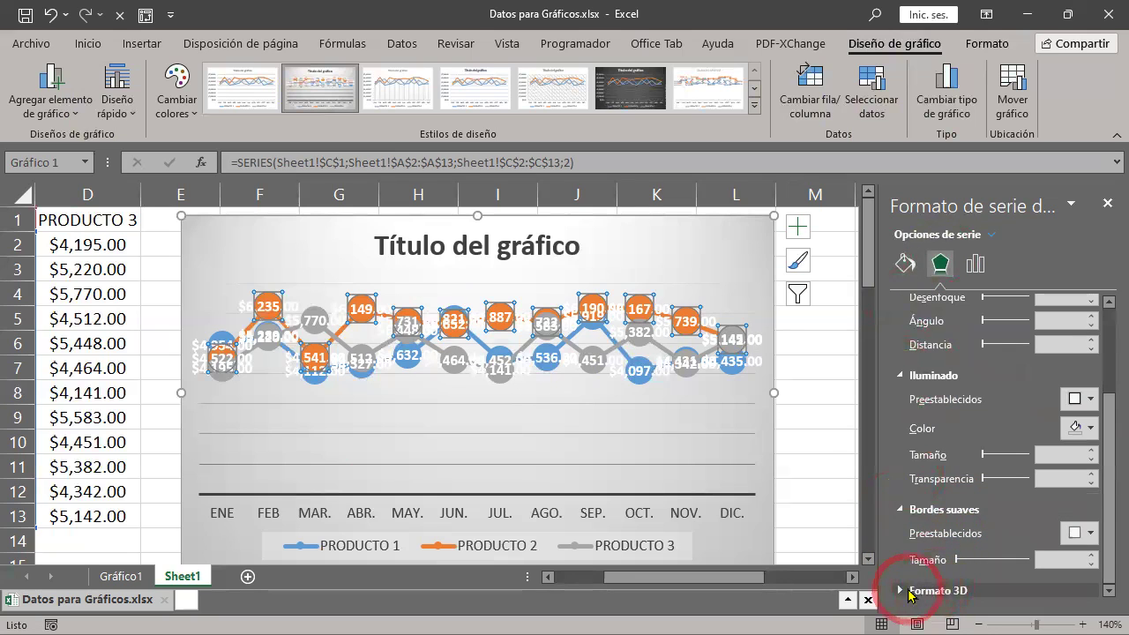
{"action": "left_click", "coordinate": [901, 591]}
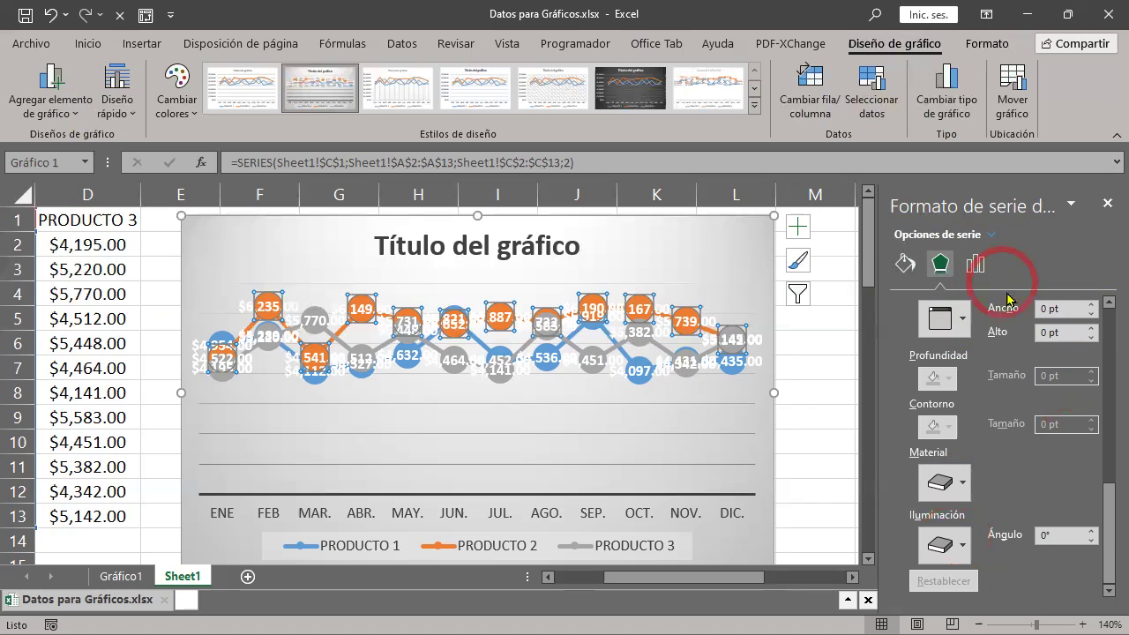
{"action": "left_click_drag", "start_coordinate": [1104, 511], "coordinate": [1104, 328]}
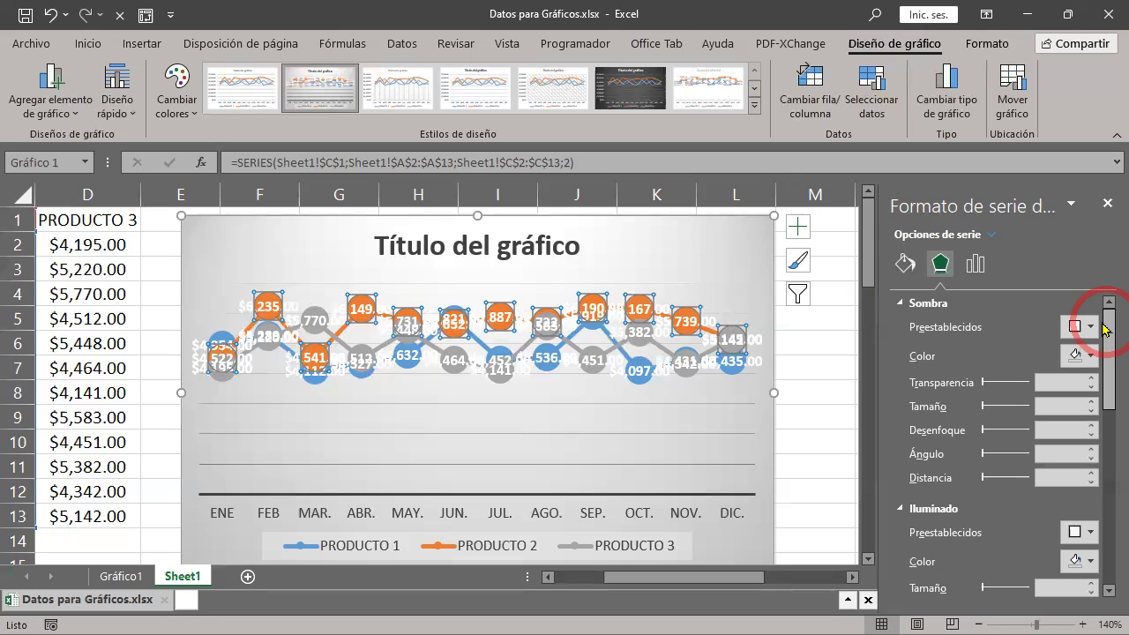
- Show the series axis options, then bring up the Elementos de gráfico list for the line chart
{"action": "left_click", "coordinate": [976, 268]}
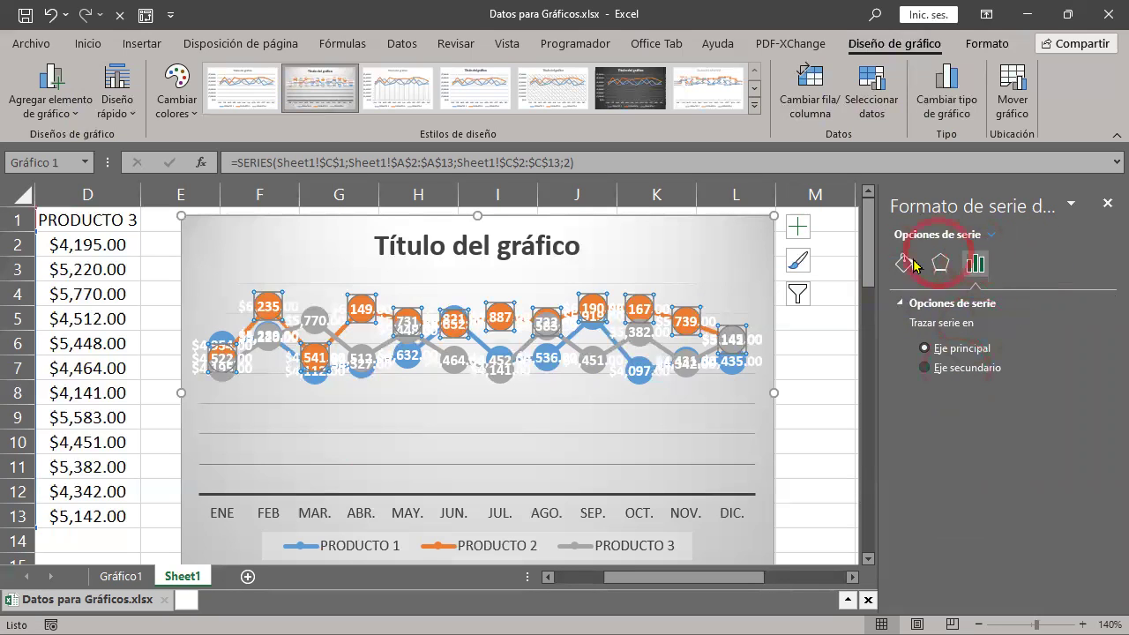
{"action": "left_click_drag", "start_coordinate": [711, 576], "coordinate": [730, 583]}
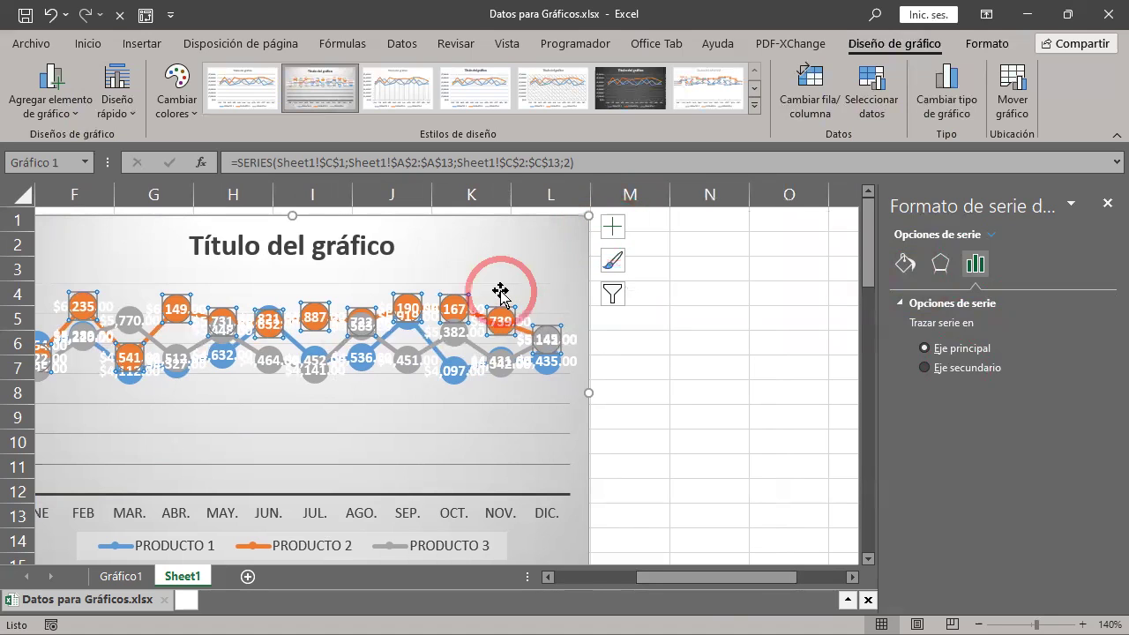
{"action": "left_click", "coordinate": [613, 229]}
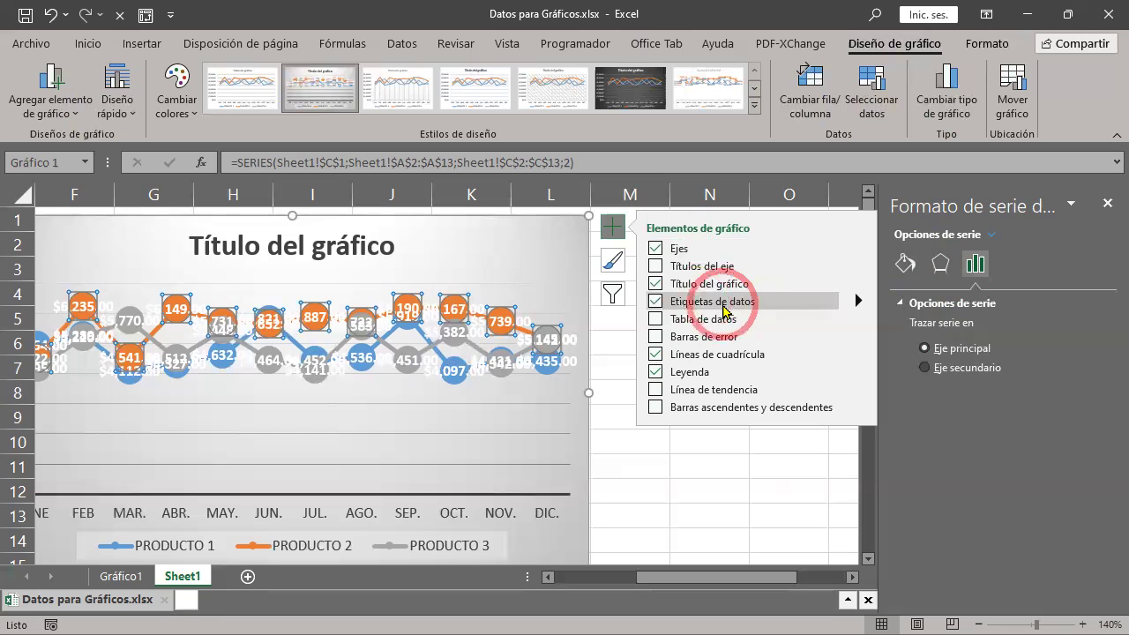
- Turn on Títulos del eje for the line chart
{"action": "left_click", "coordinate": [662, 268]}
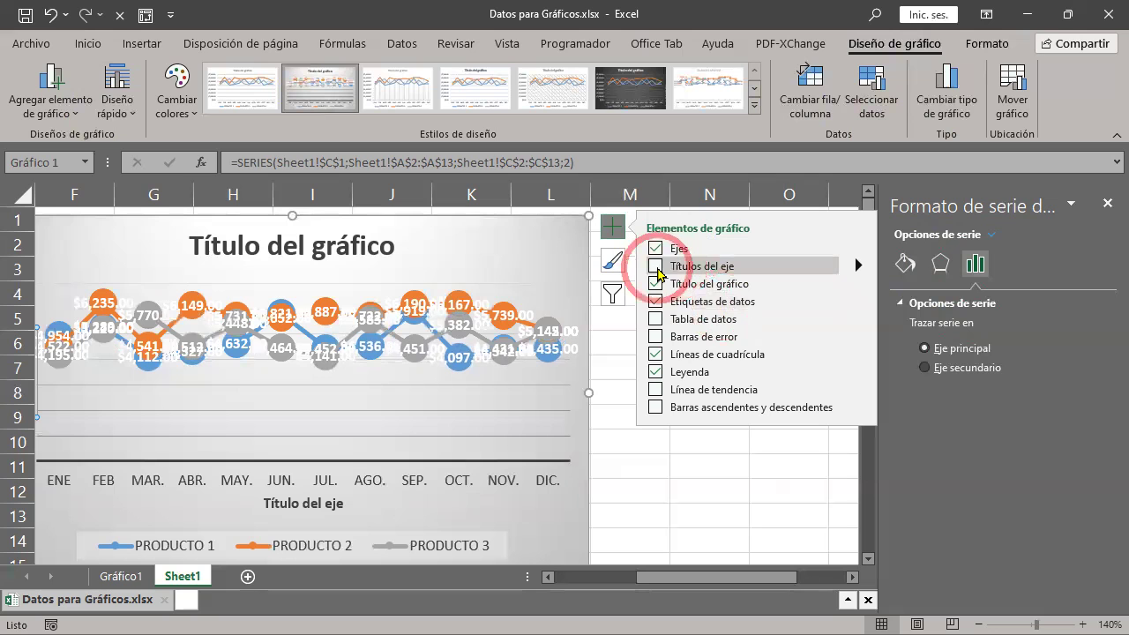
{"action": "left_click", "coordinate": [657, 267]}
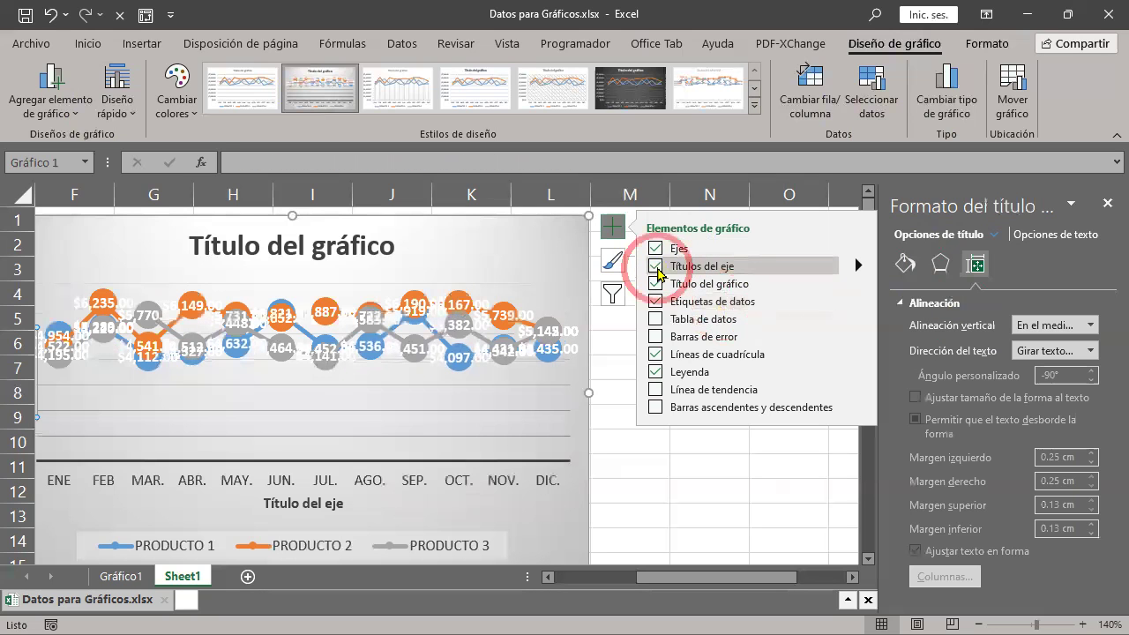
{"action": "left_click", "coordinate": [656, 319]}
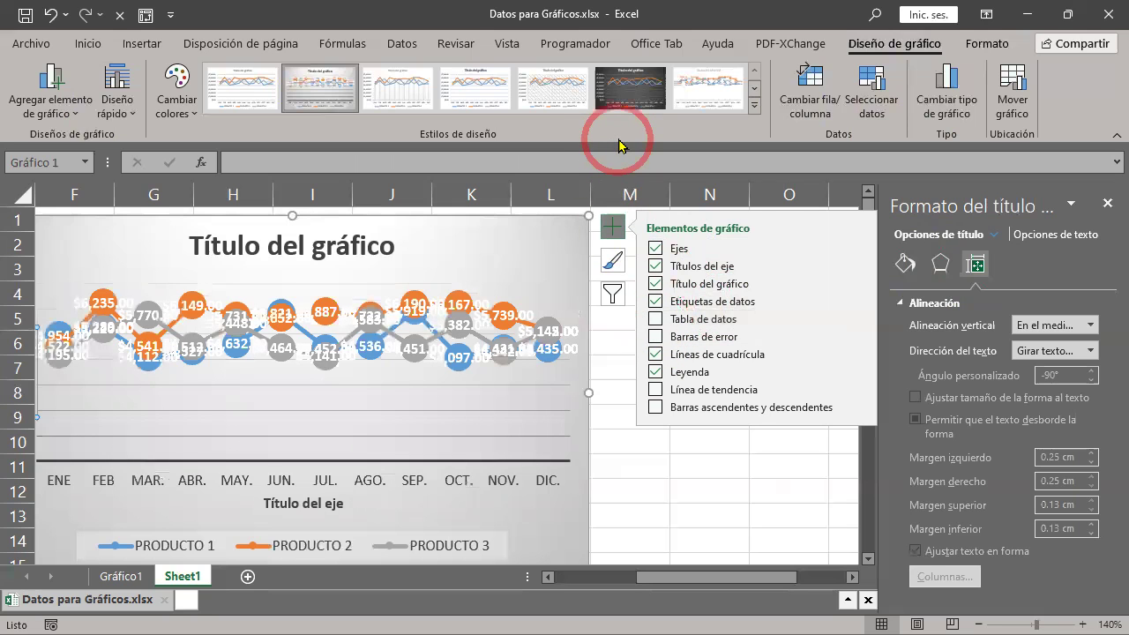
- Select the whole chart area and bring up the Estilos de gráfico gallery
{"action": "left_click", "coordinate": [518, 248]}
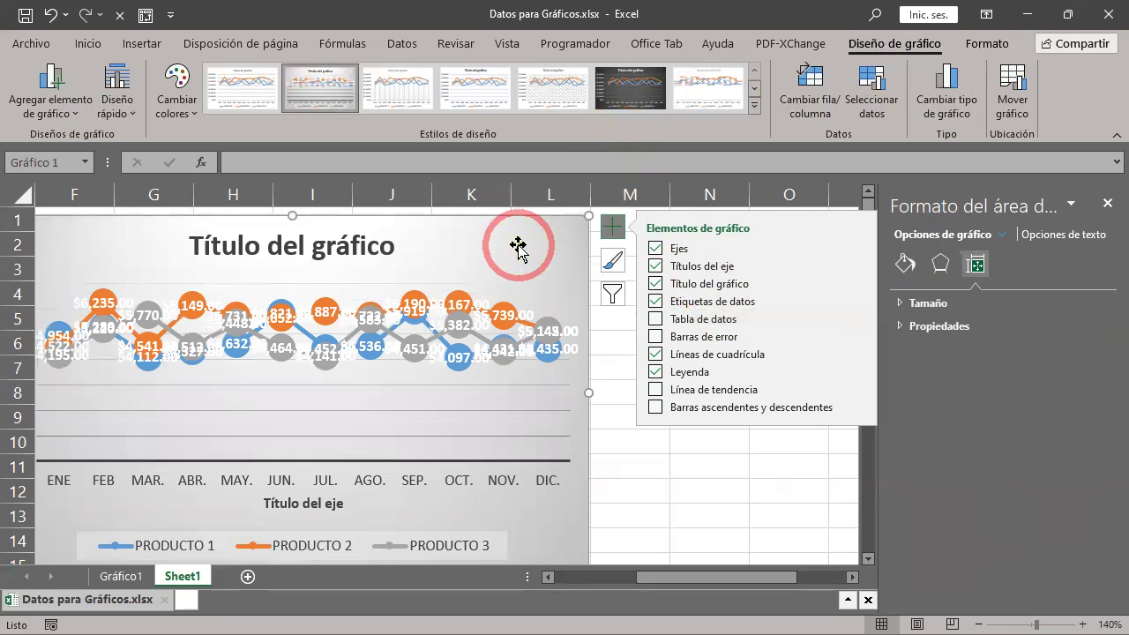
{"action": "left_click", "coordinate": [612, 261]}
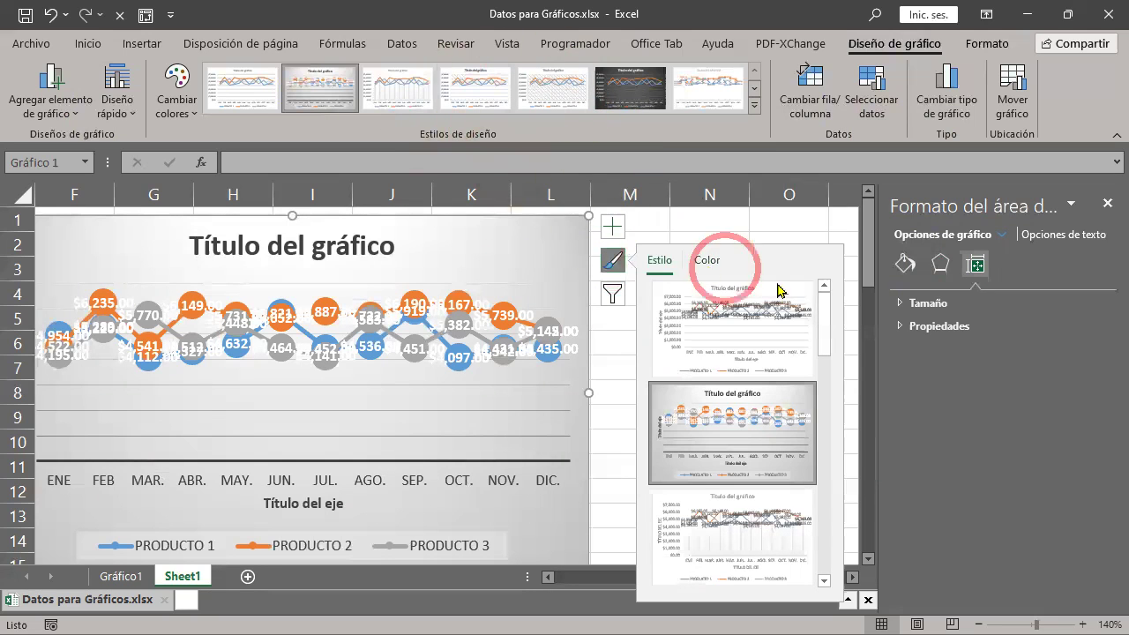
{"action": "mouse_move", "coordinate": [823, 327]}
{"action": "left_mouse_down"}
{"action": "mouse_move", "coordinate": [810, 395]}
{"action": "mouse_move", "coordinate": [833, 553]}
{"action": "mouse_move", "coordinate": [832, 466]}
{"action": "mouse_move", "coordinate": [857, 315]}
{"action": "left_mouse_up"}
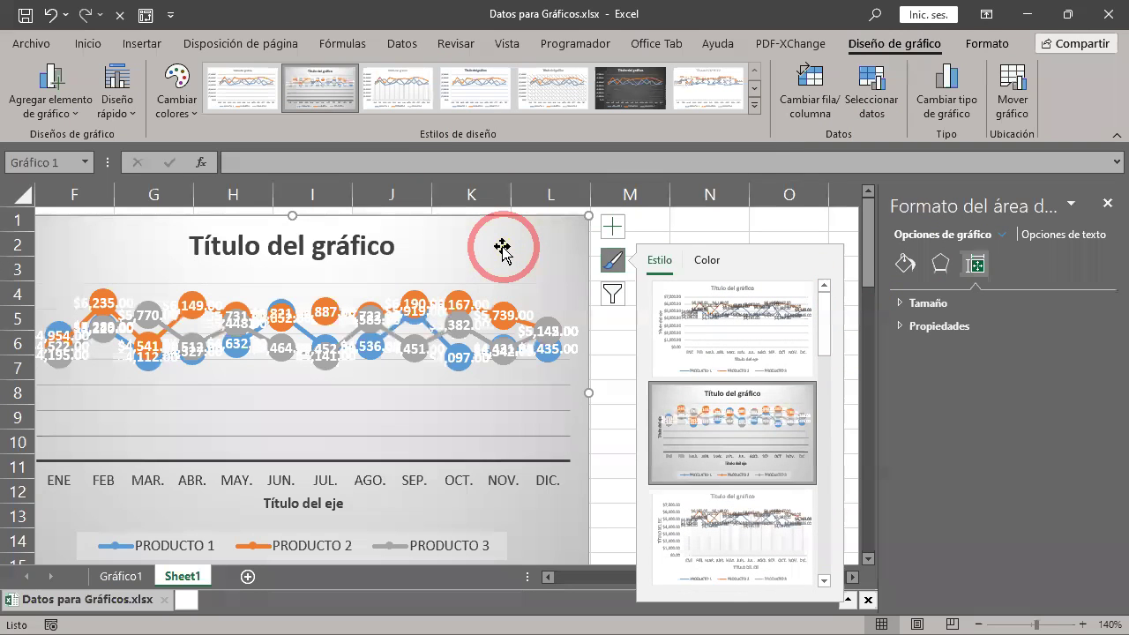
- Tick only ENE and FEB in the chart filter, then close it unapplied, keeping all twelve months
{"action": "left_click", "coordinate": [615, 303]}
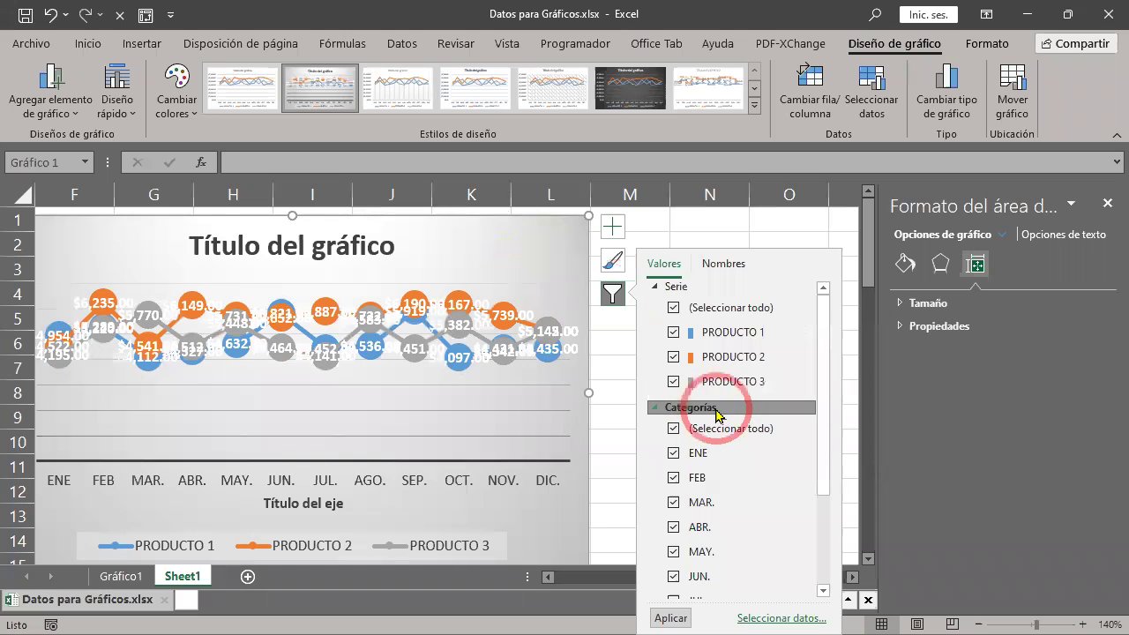
{"action": "scroll", "coordinate": [716, 413], "scroll_direction": "down", "scroll_amount": 2}
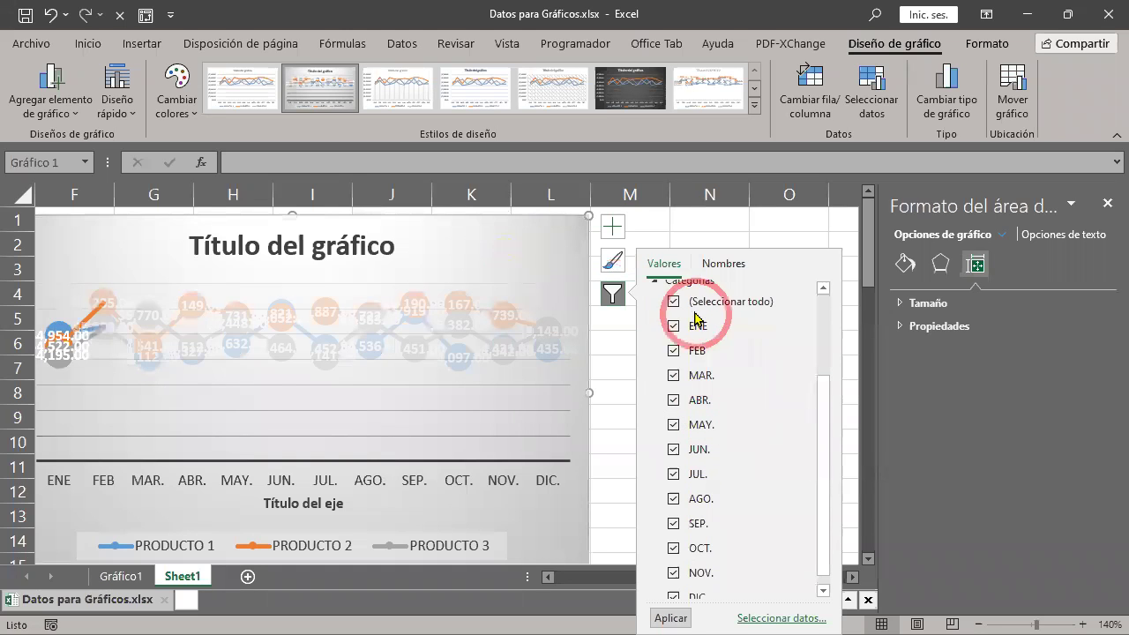
{"action": "left_click", "coordinate": [673, 302]}
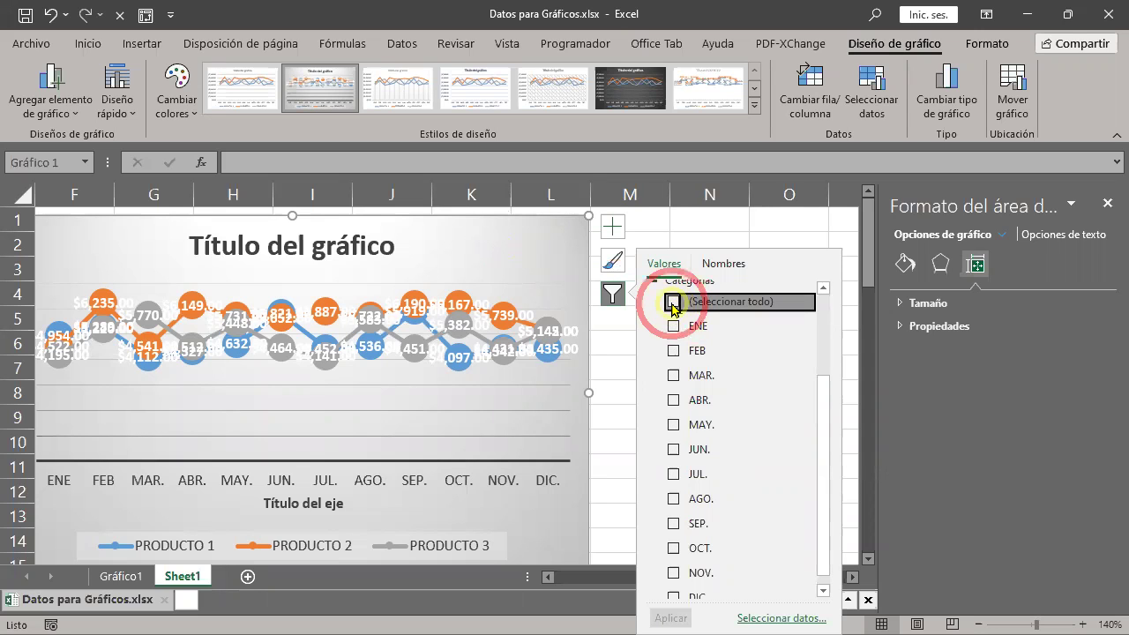
{"action": "left_click", "coordinate": [673, 327]}
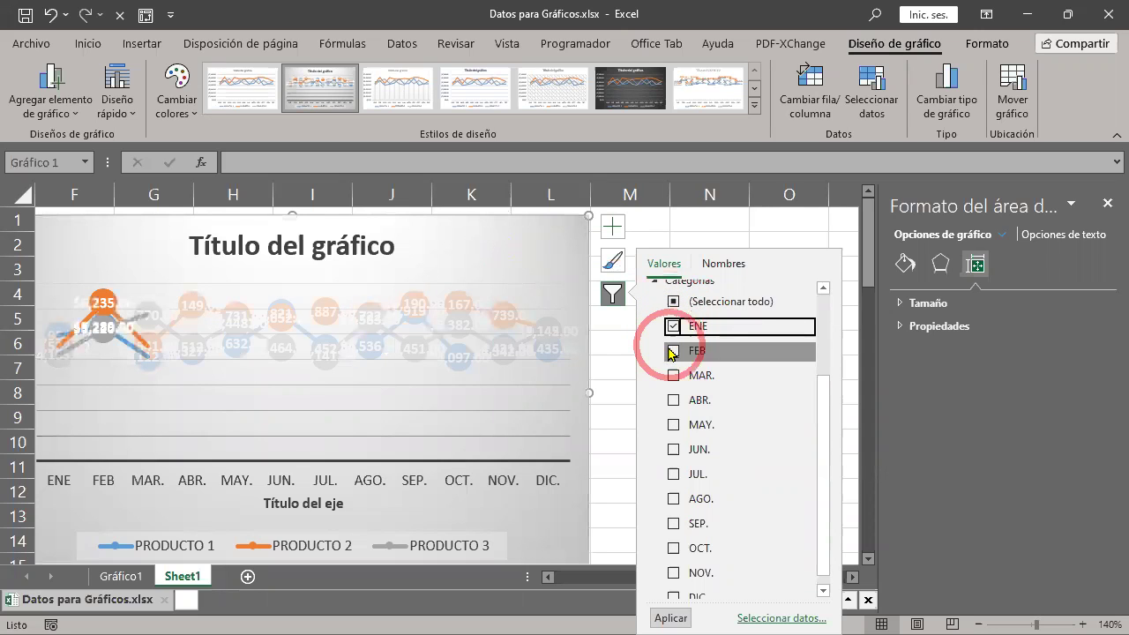
{"action": "left_click", "coordinate": [673, 350]}
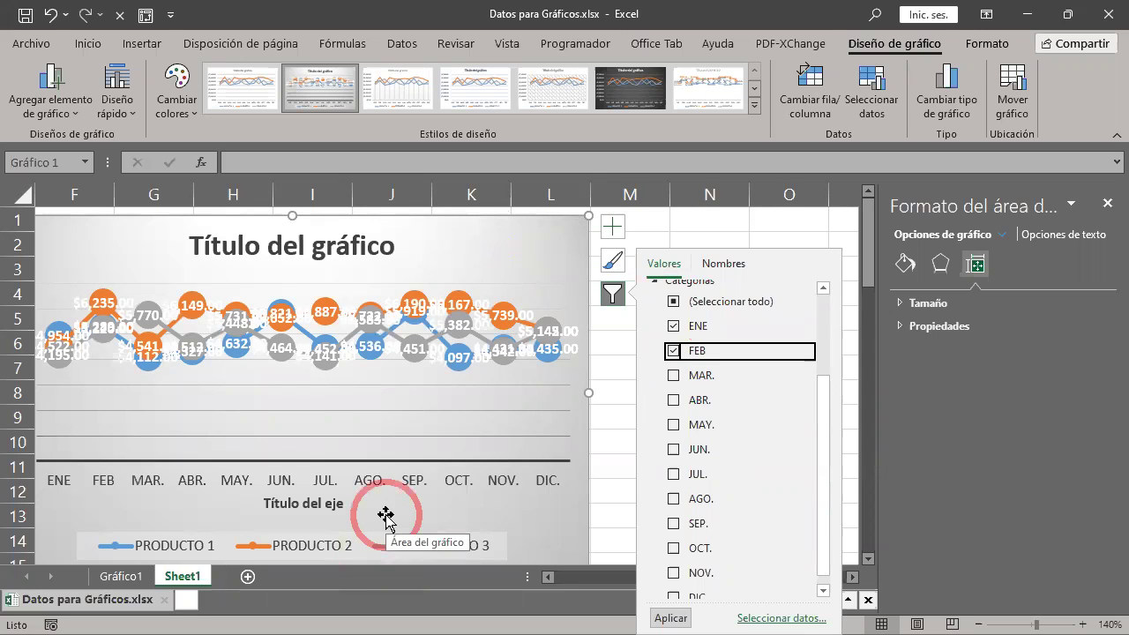
{"action": "left_click", "coordinate": [672, 223]}
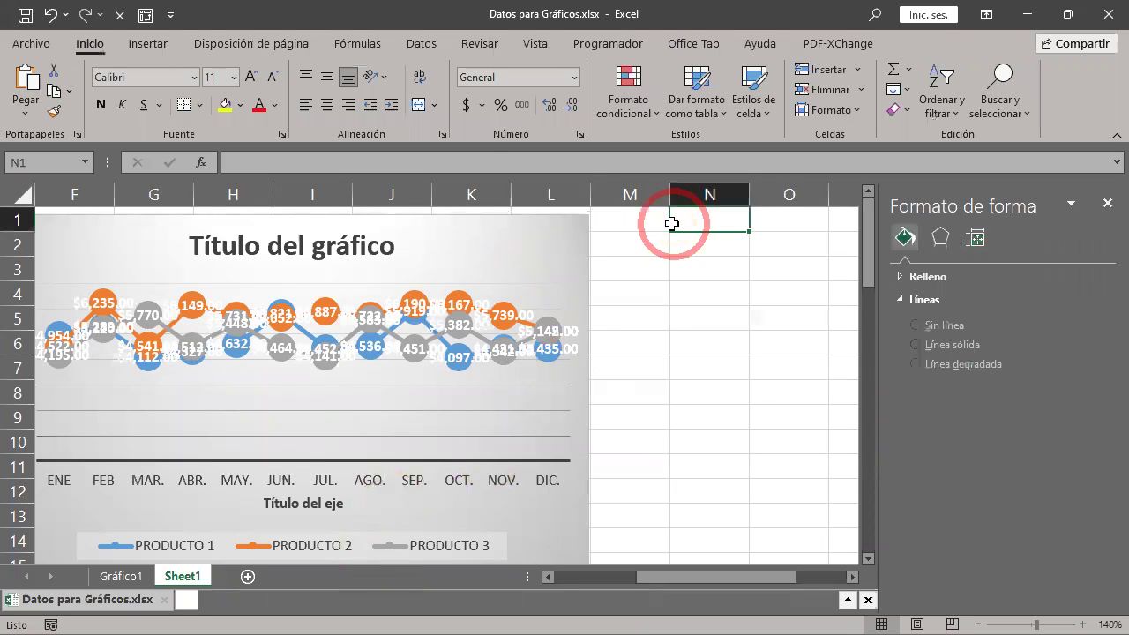
- Close the Formato de forma pane and return to the Excel worksheet with Alt+Tab
{"action": "left_click_drag", "start_coordinate": [660, 577], "coordinate": [596, 586]}
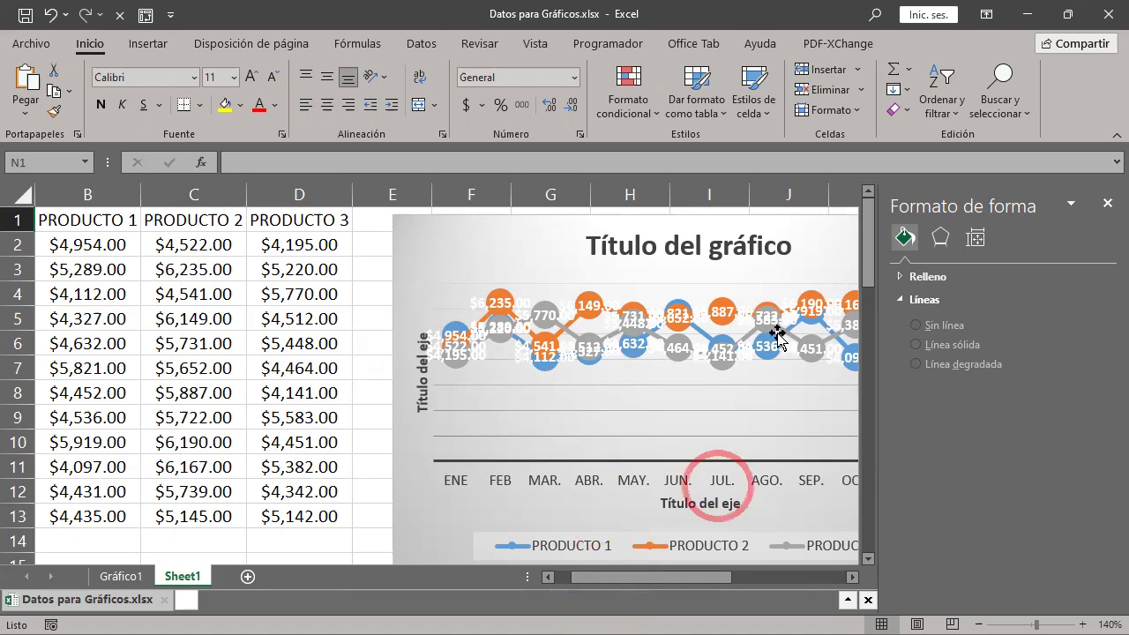
{"action": "left_click", "coordinate": [1105, 204]}
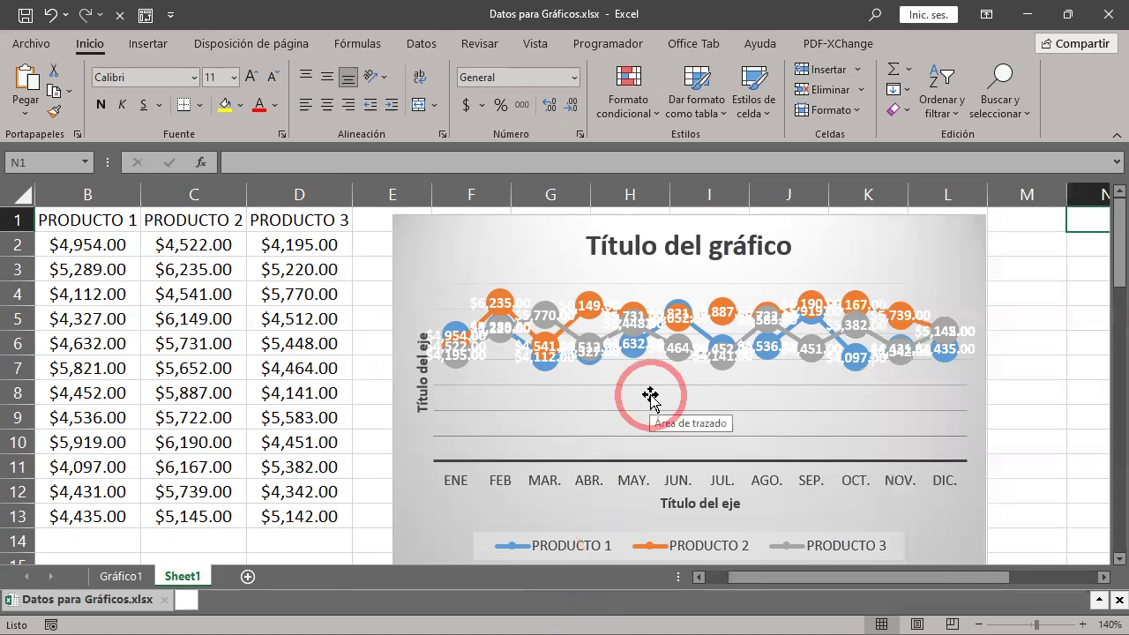
{"action": "key", "text": "alt+Tab"}
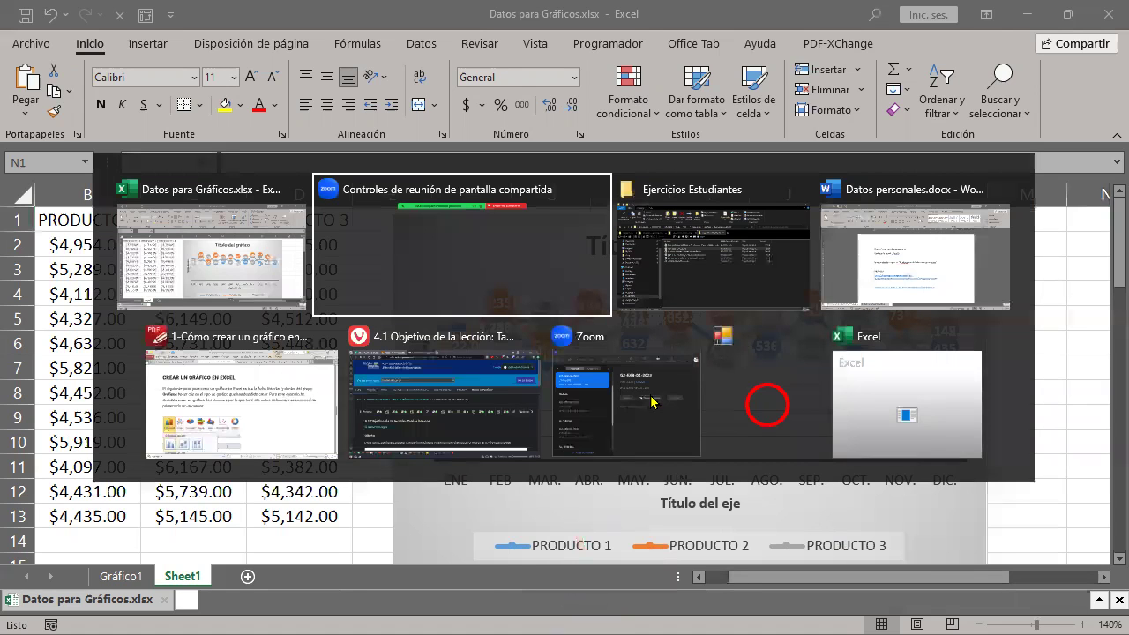
{"action": "left_click", "coordinate": [651, 401]}
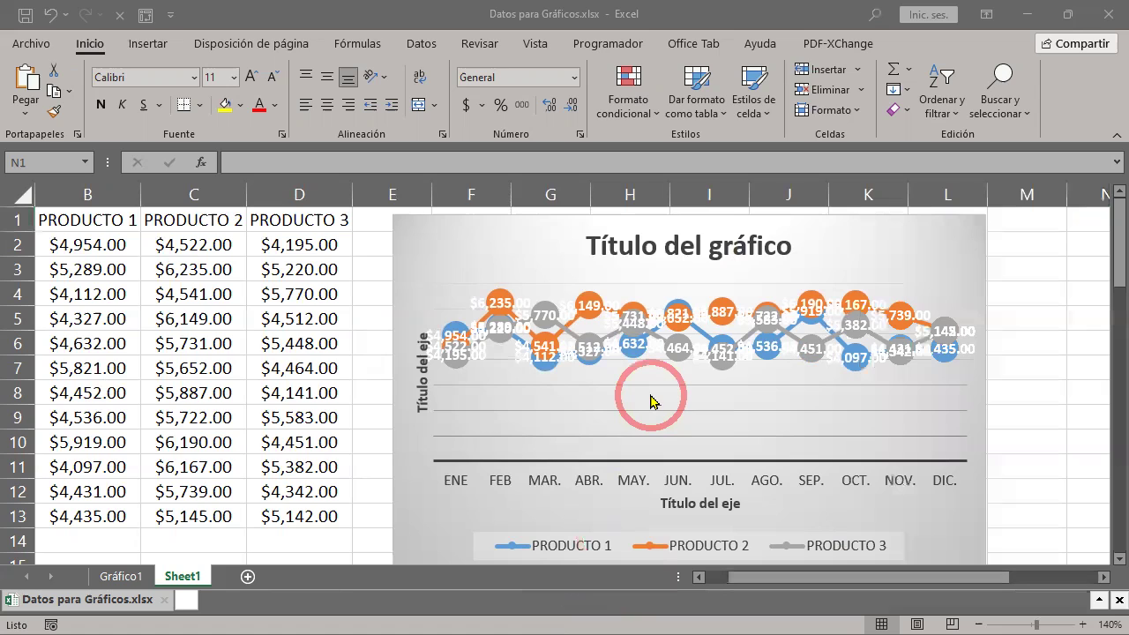